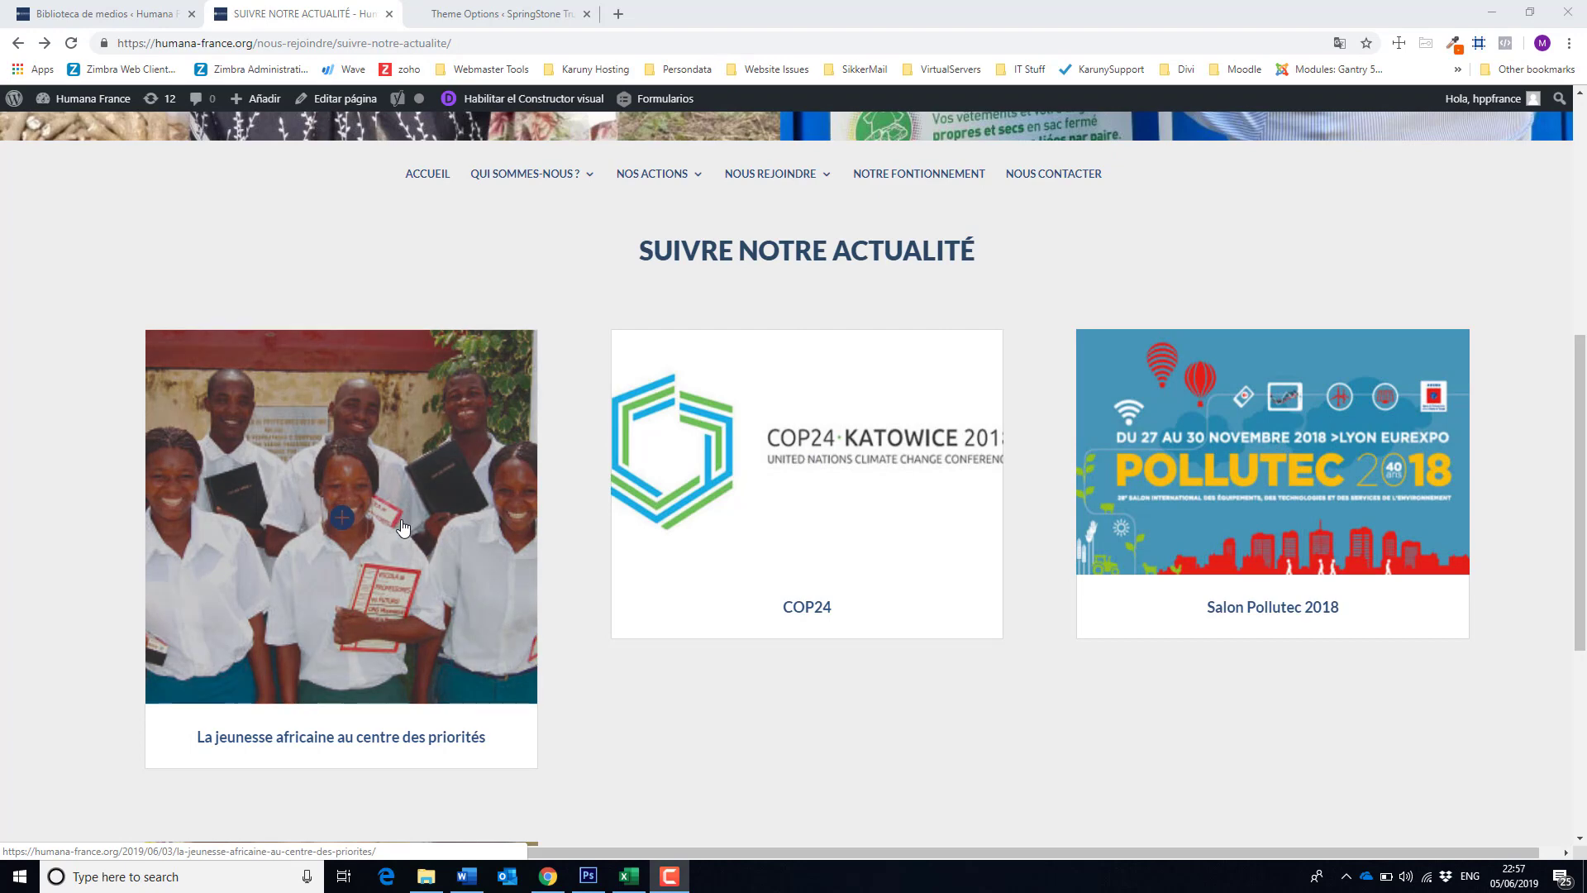
Review the article thumbnails on the news page, then check the Pollutec 2018 image's dimensions in the media library.
scroll(1016, 566, "down", 2)
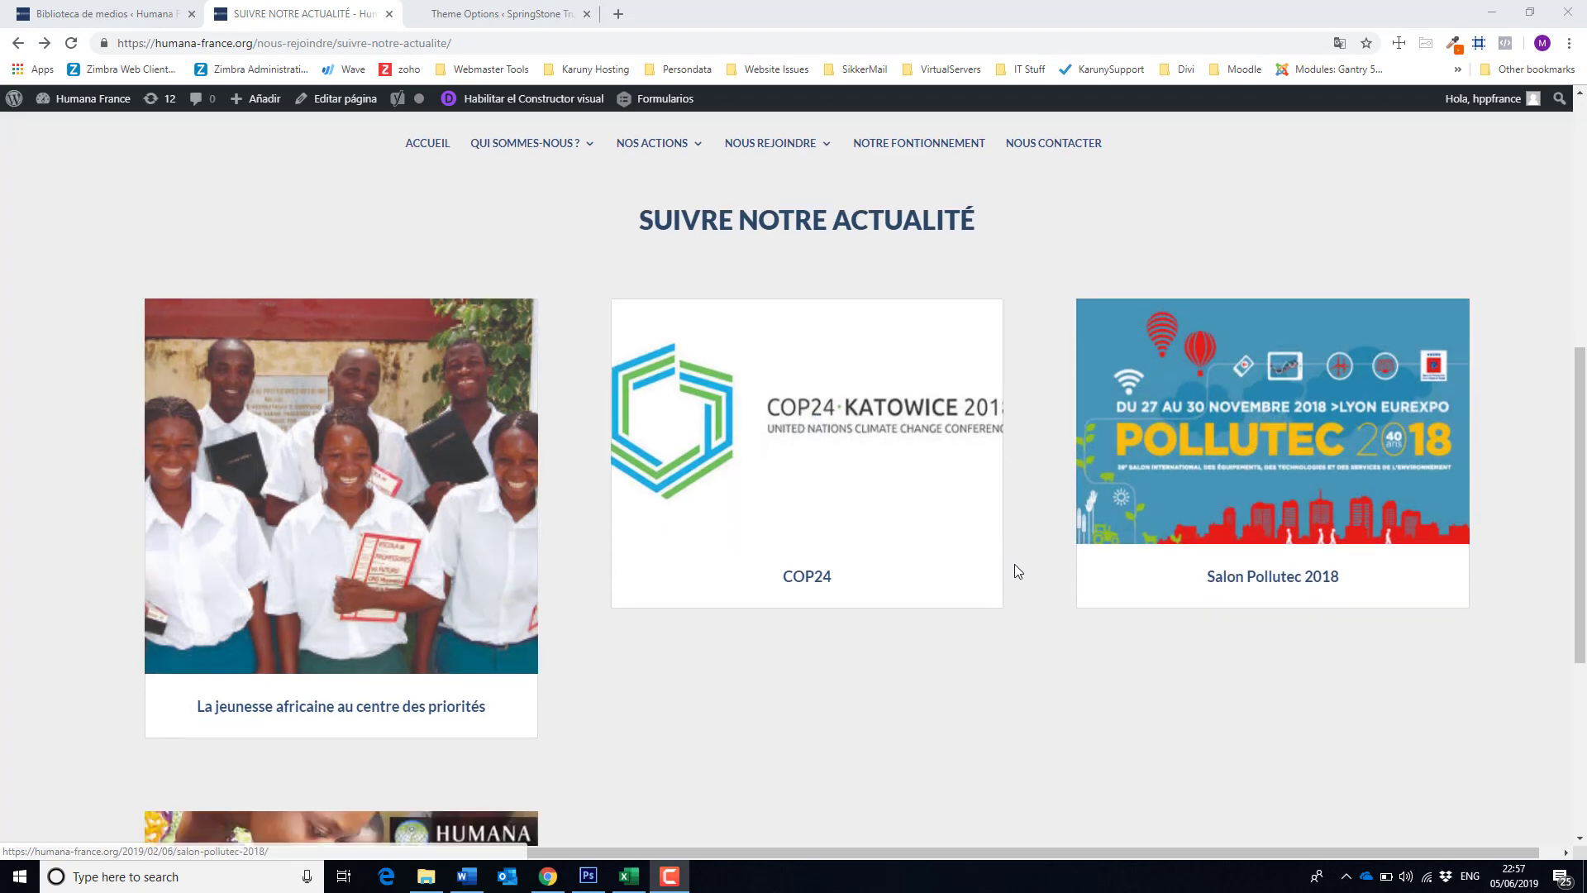
scroll(772, 668, "up", 1)
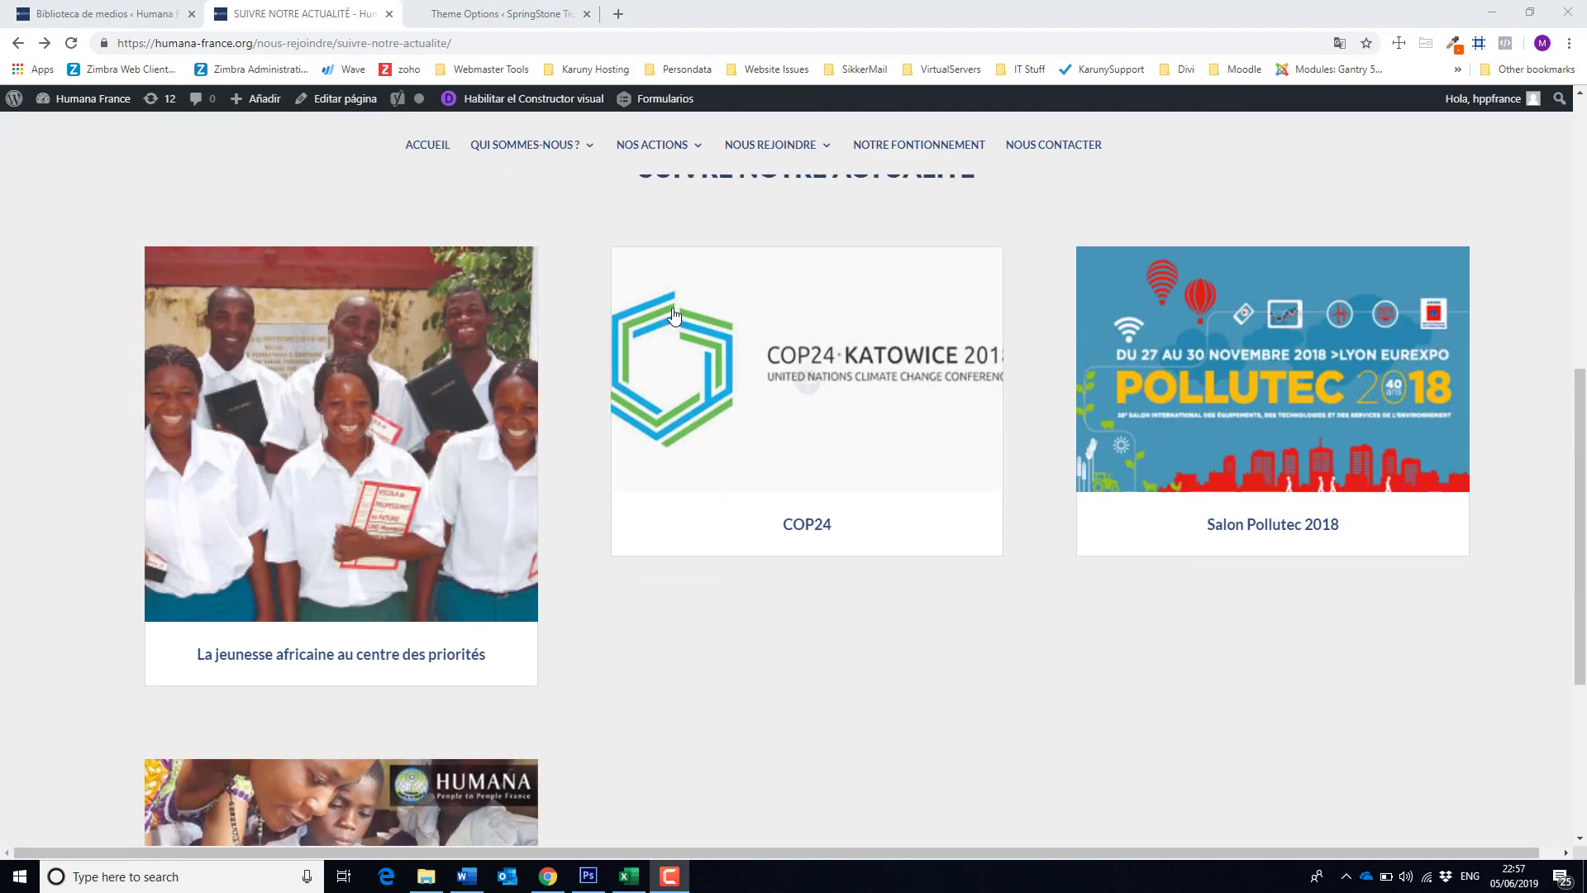
left_click(86, 20)
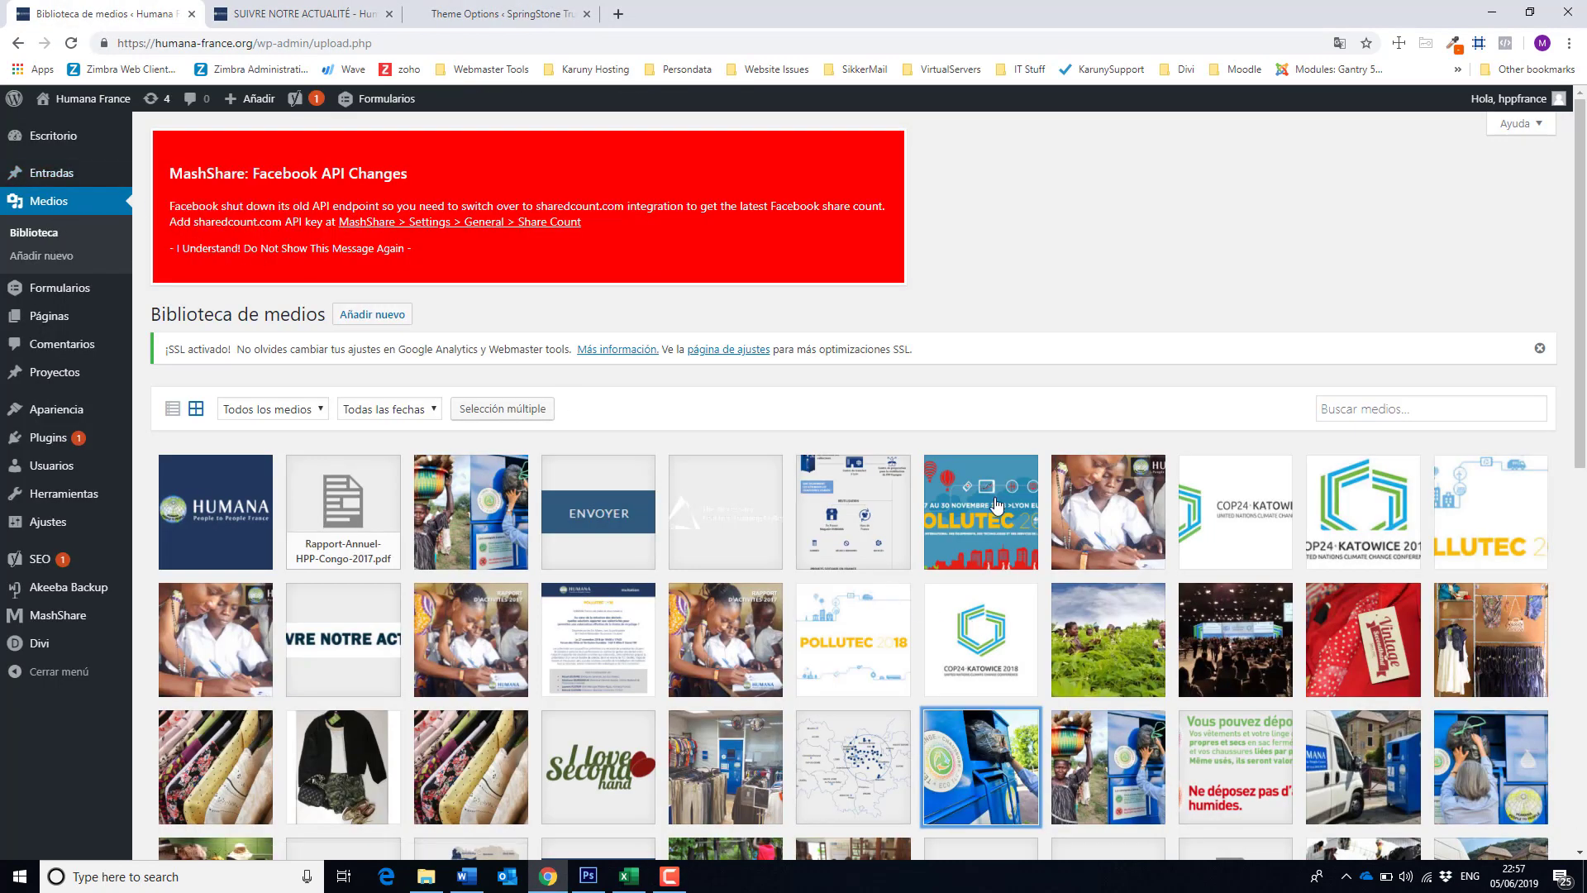
left_click(980, 520)
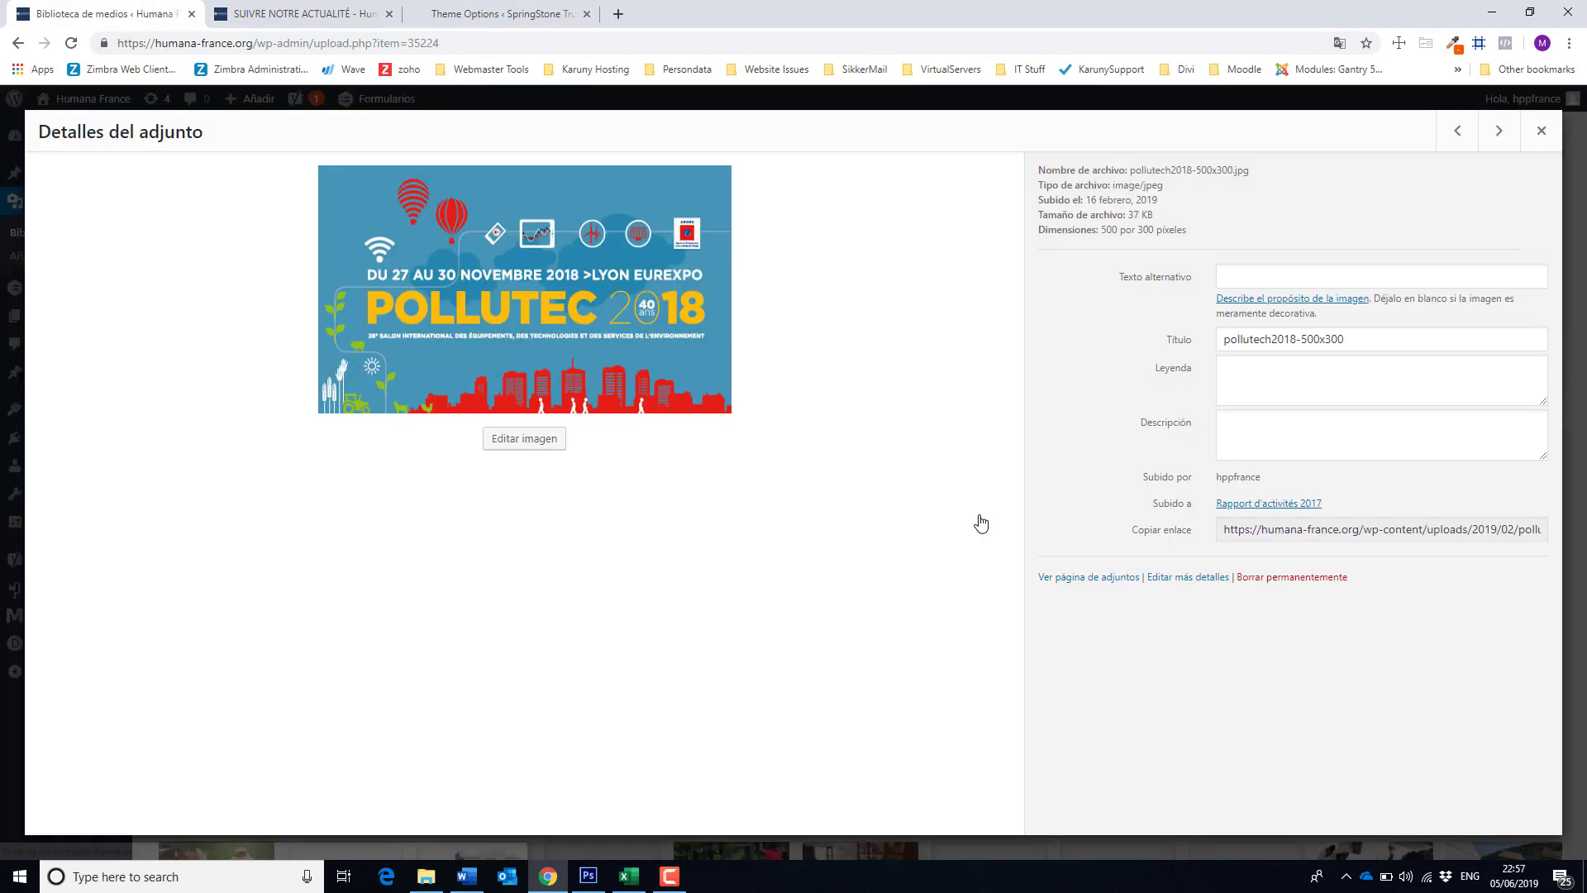
left_click_drag(1106, 229, 1177, 235)
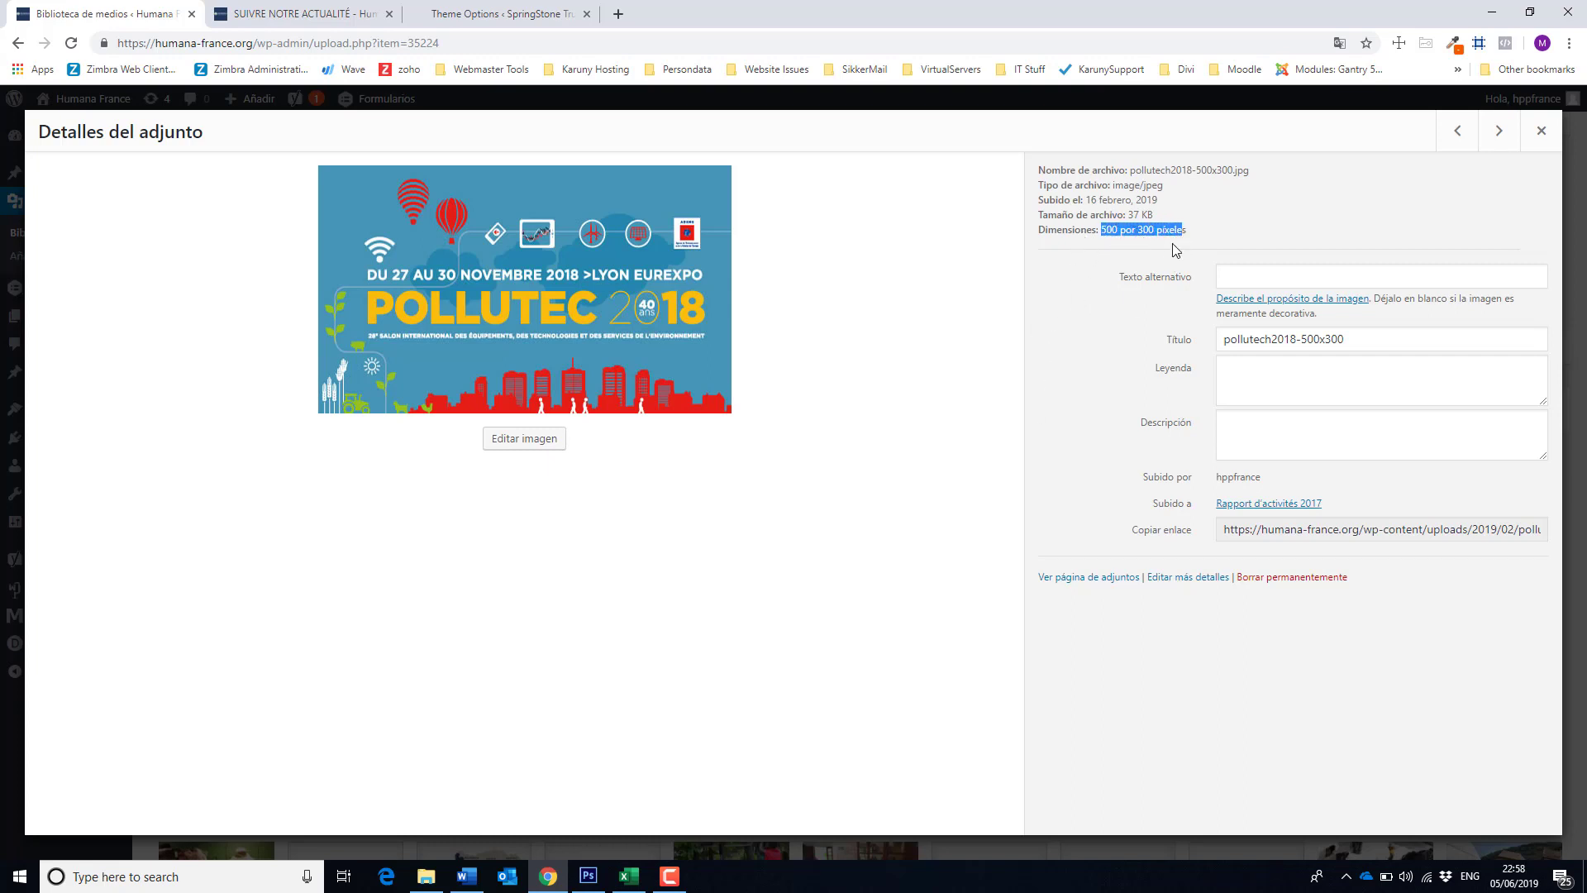
left_click(1539, 134)
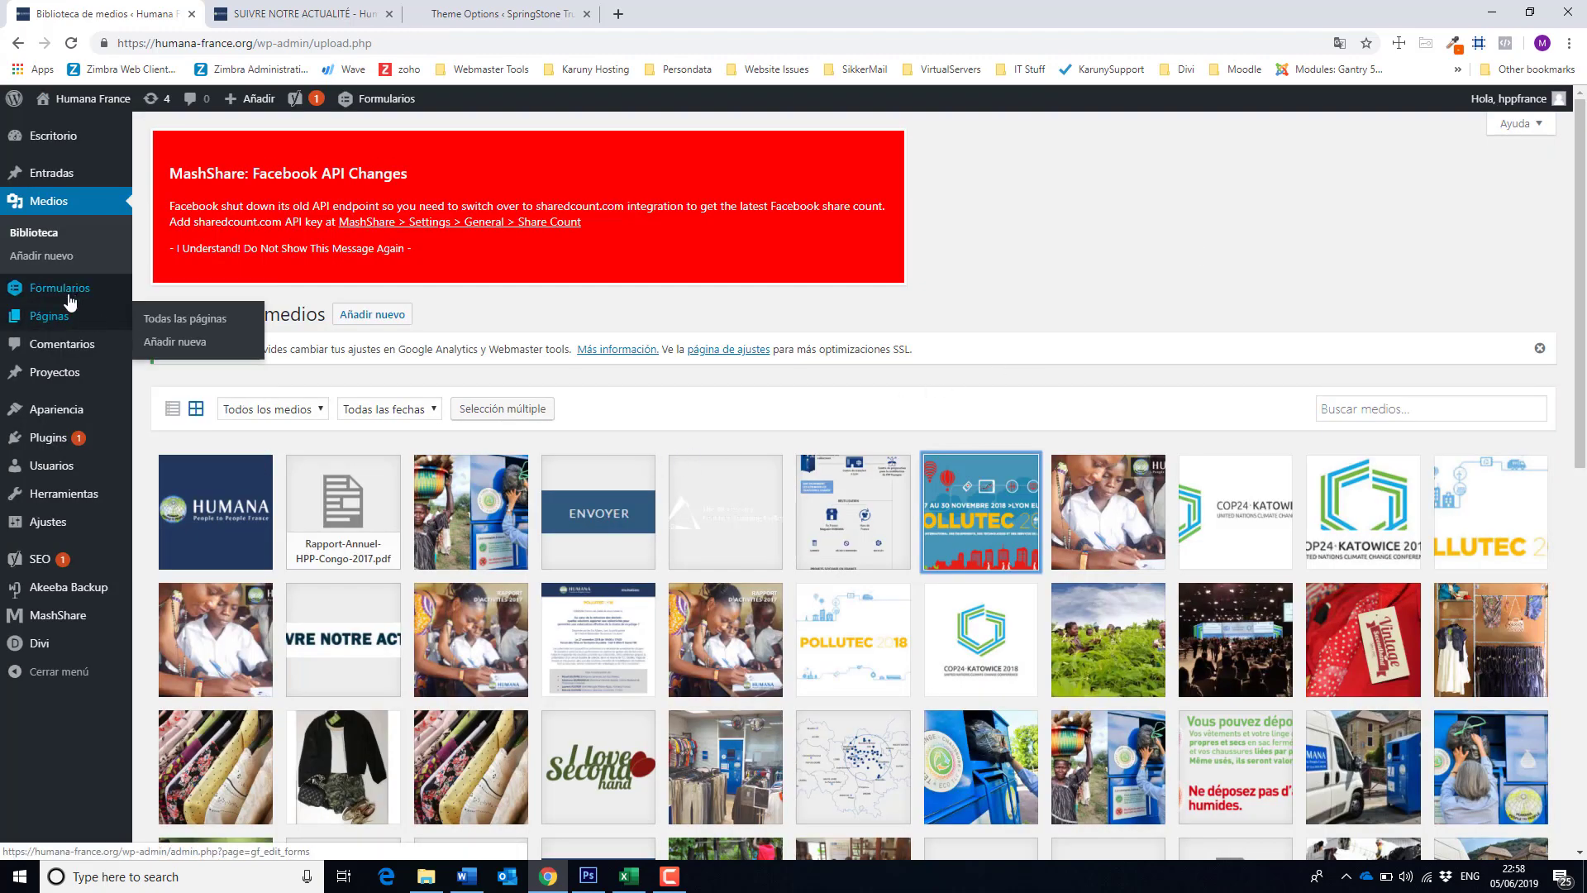
Open the list of all posts and compare it with the reloaded "Suivre notre actualité" page.
left_click(62, 177)
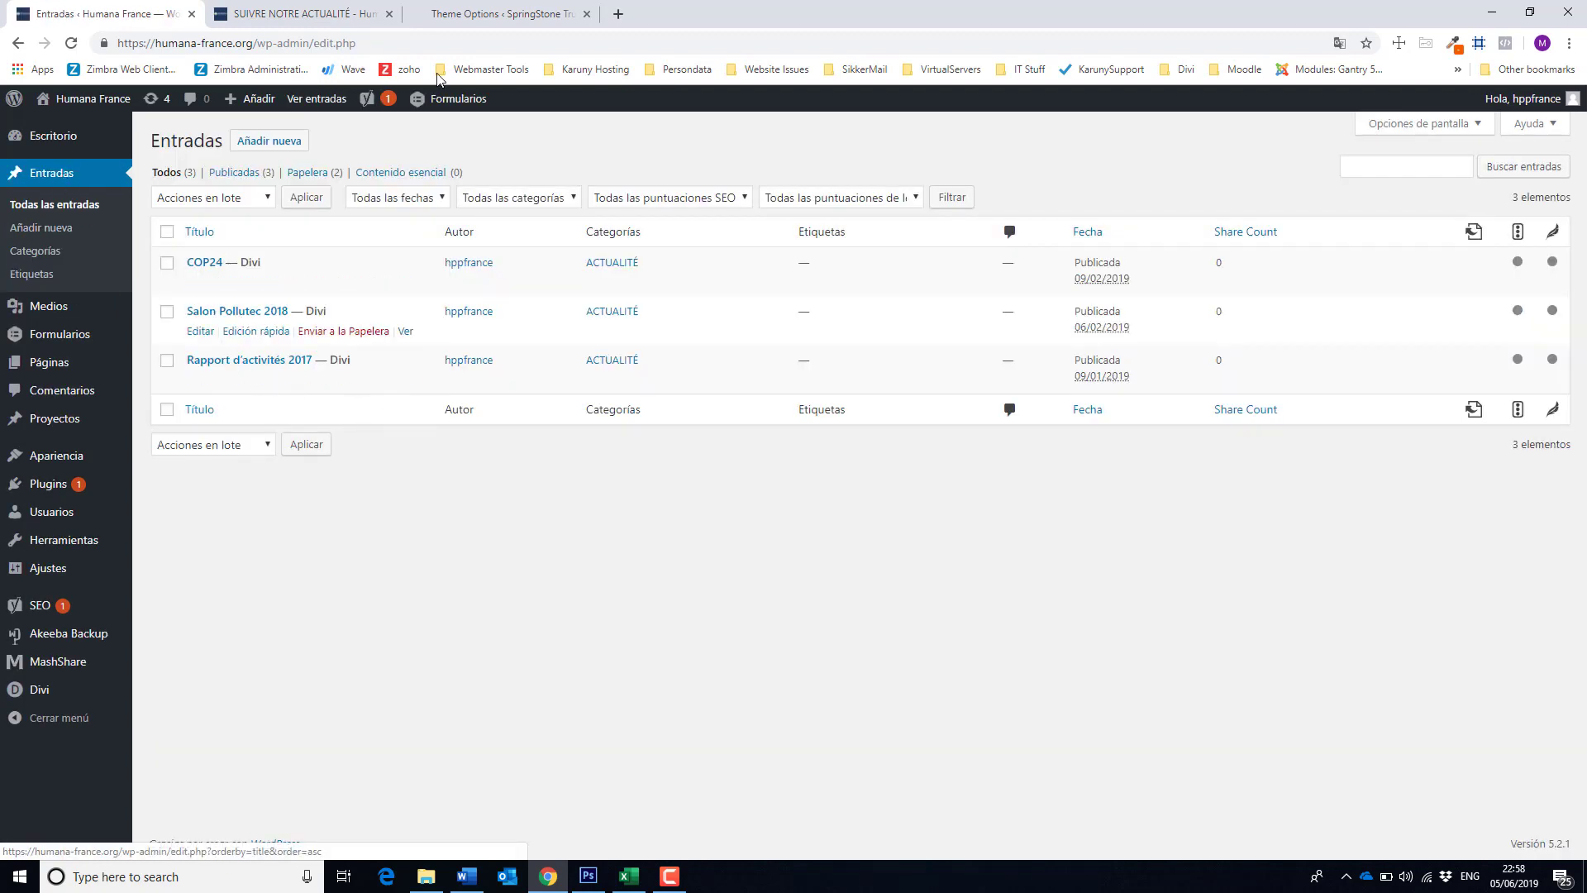
left_click(298, 14)
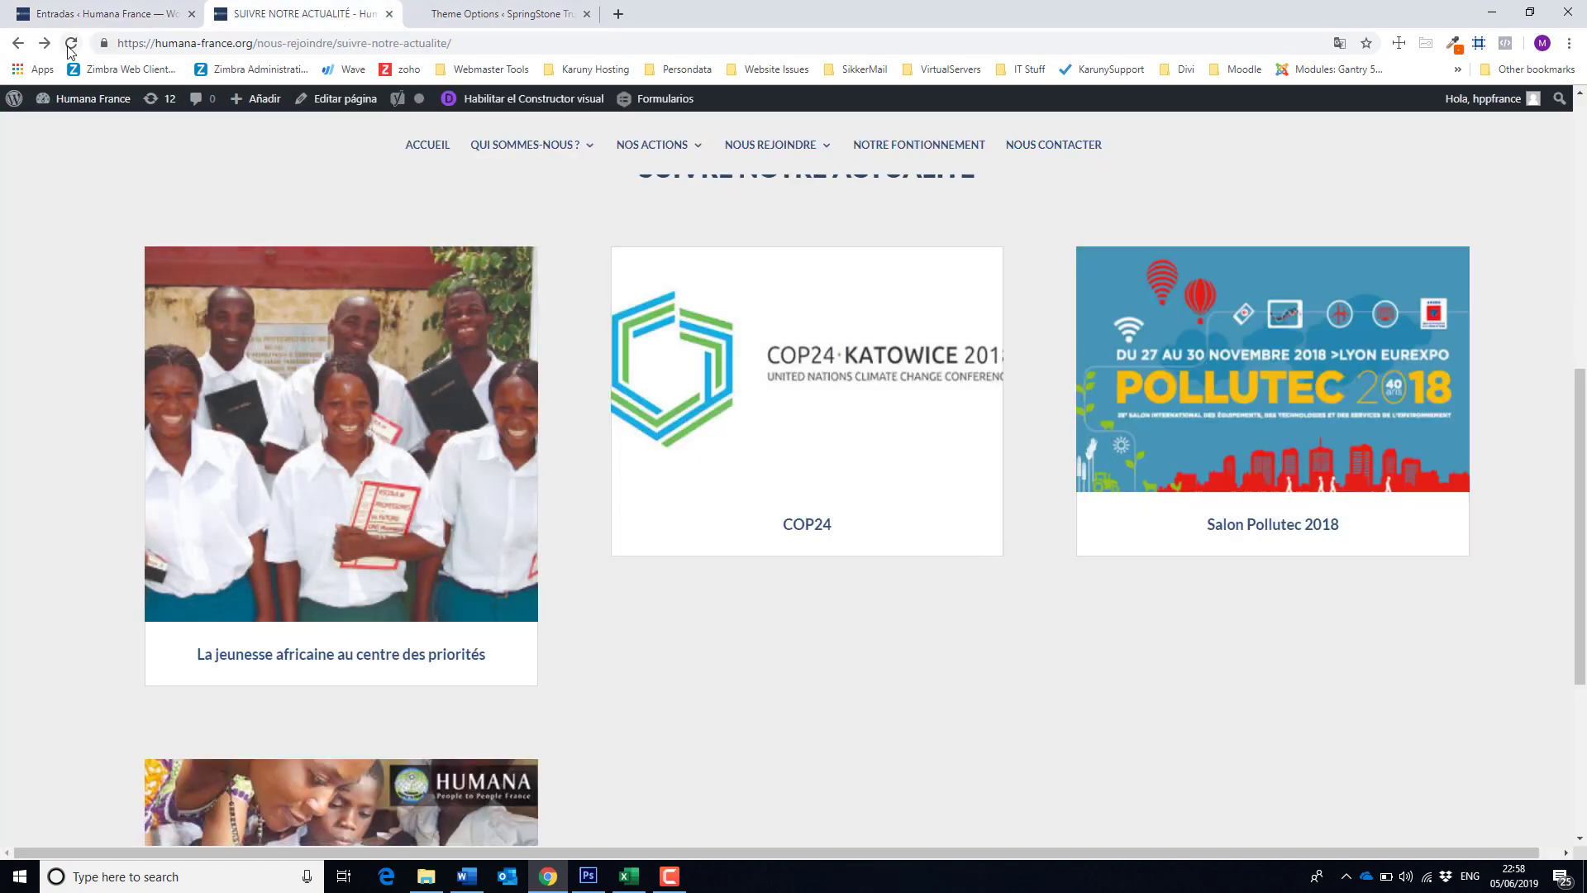
left_click(71, 44)
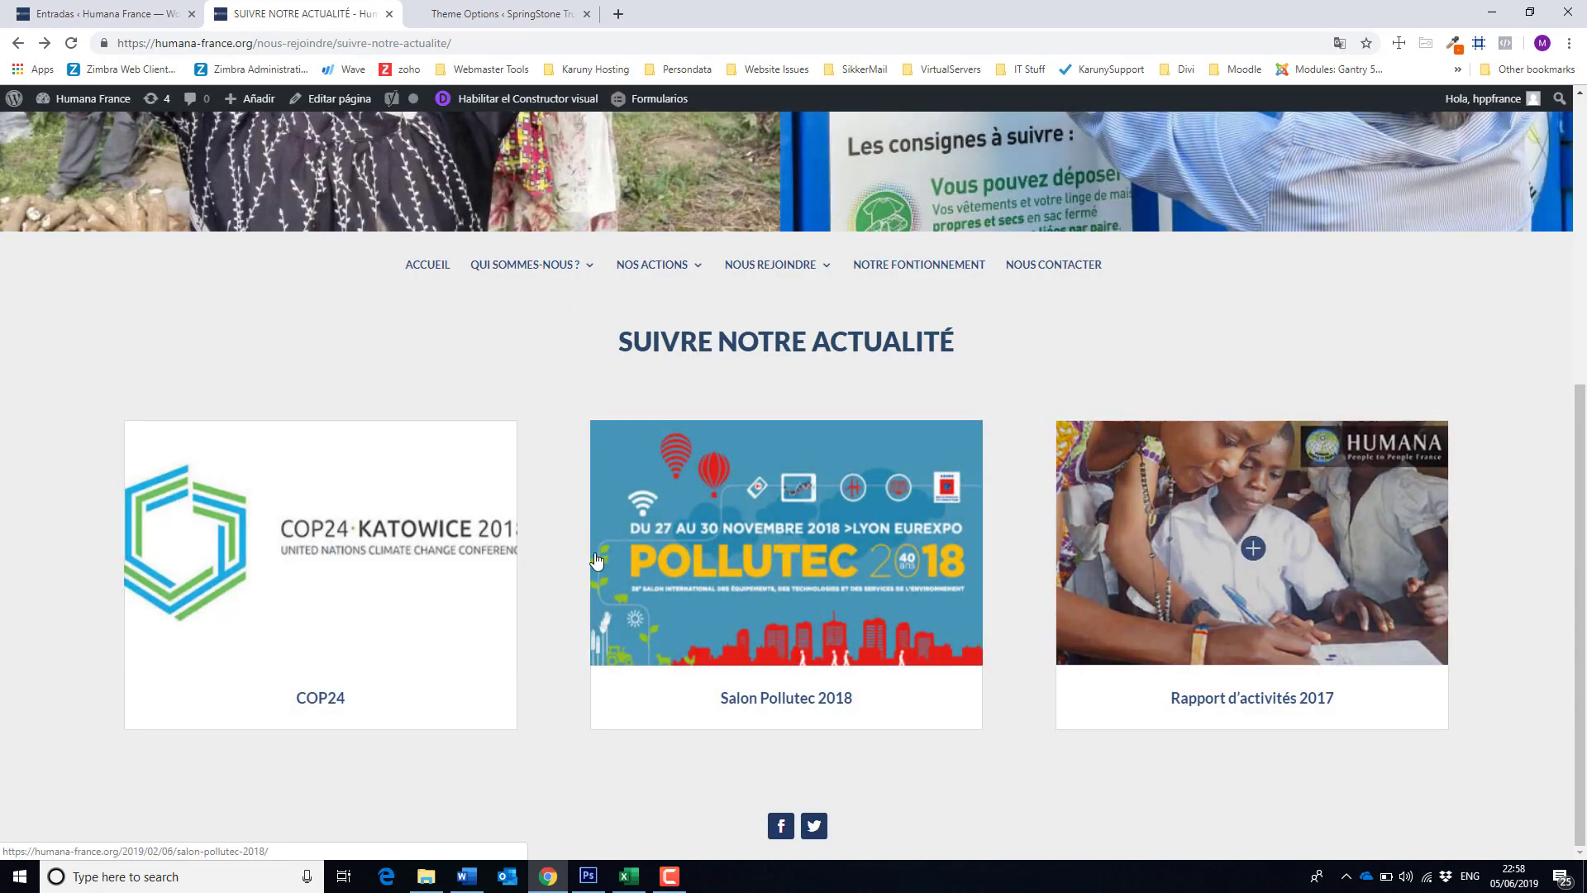
left_click(99, 14)
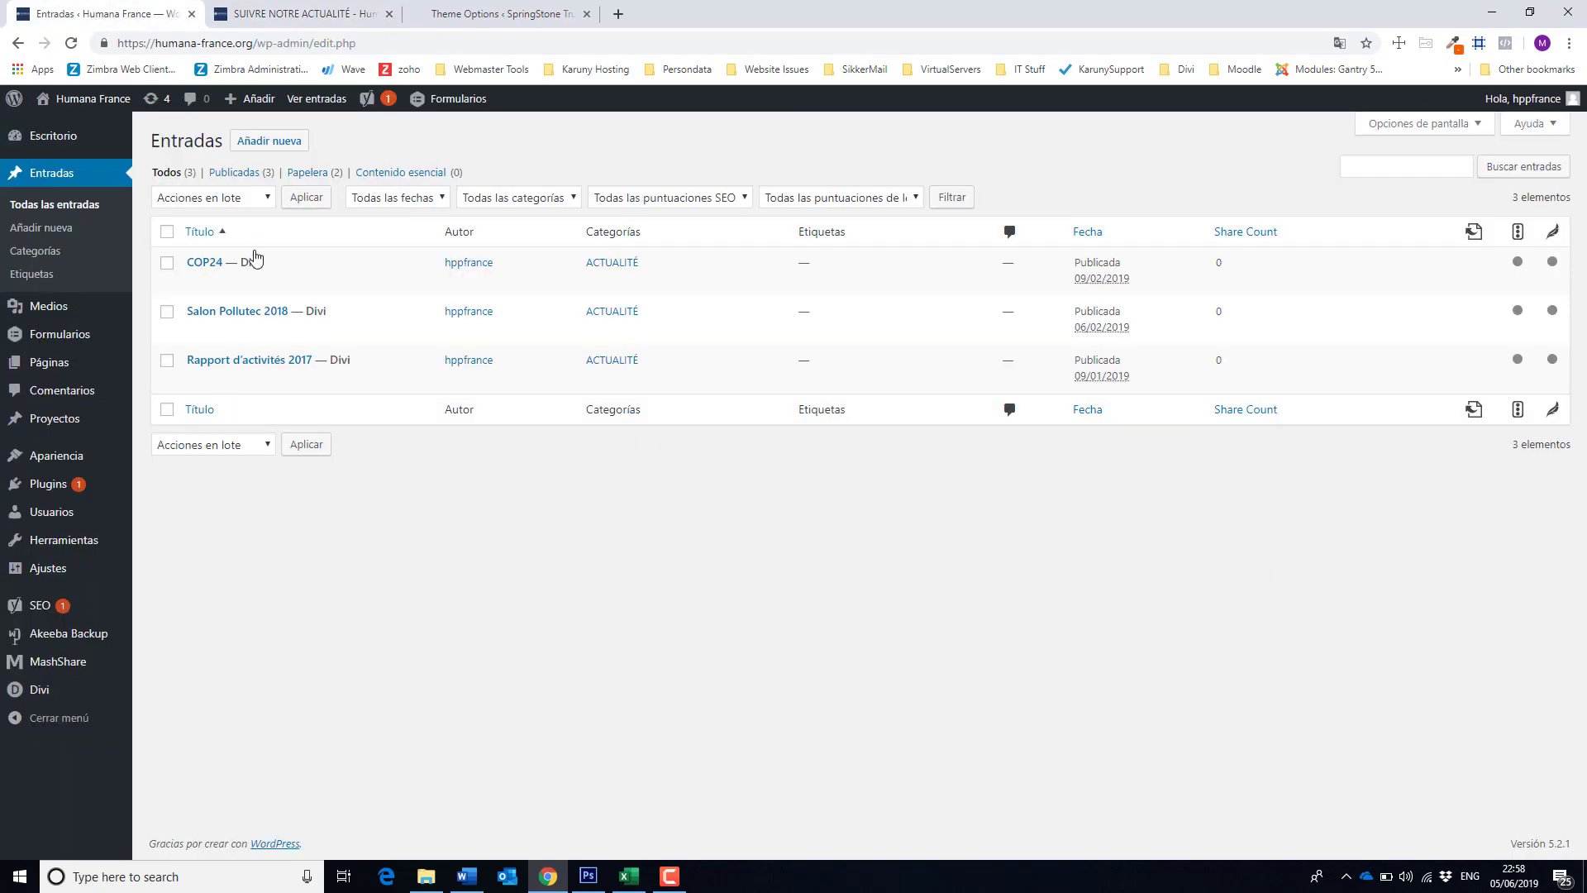
Open the COP24 post for editing and examine its Divi sections, modules, category and featured image.
left_click(205, 266)
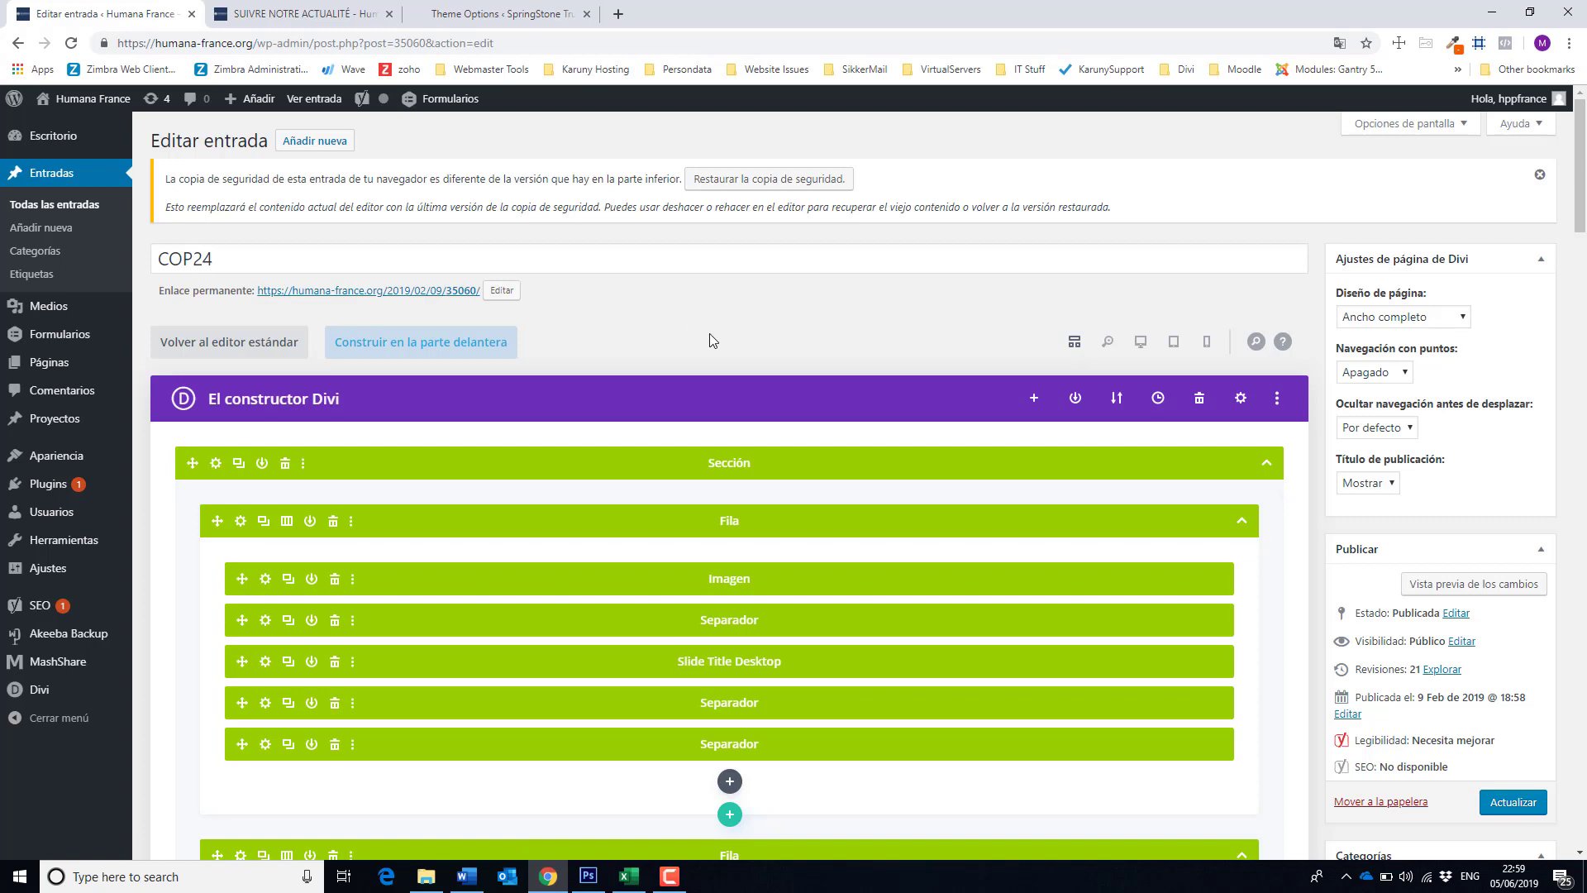
scroll(843, 453, "down", 1)
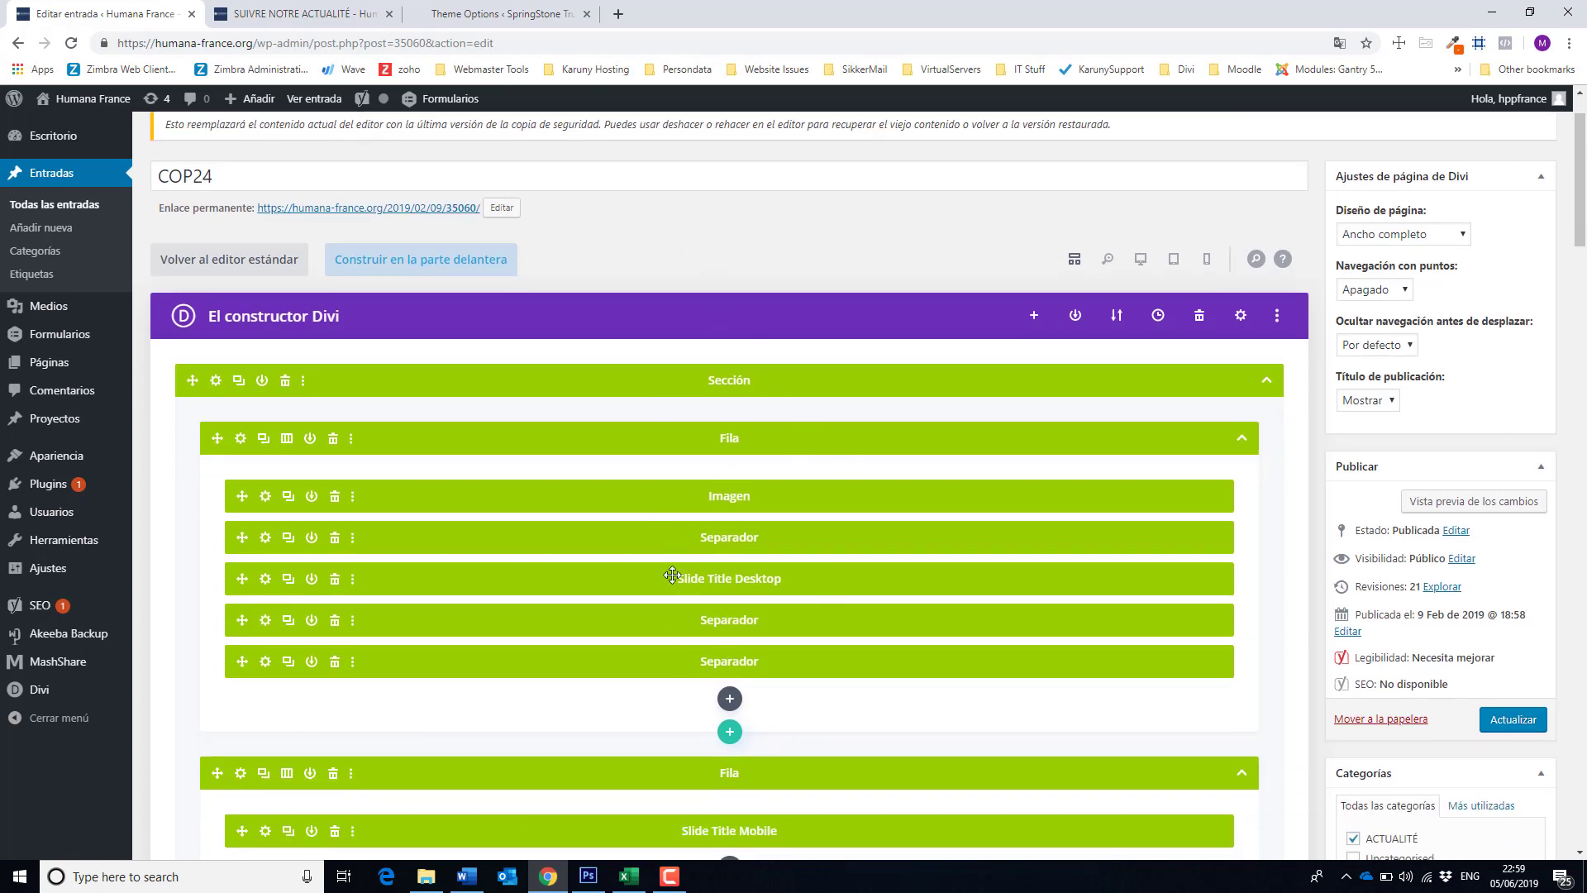
scroll(708, 637, "down", 1)
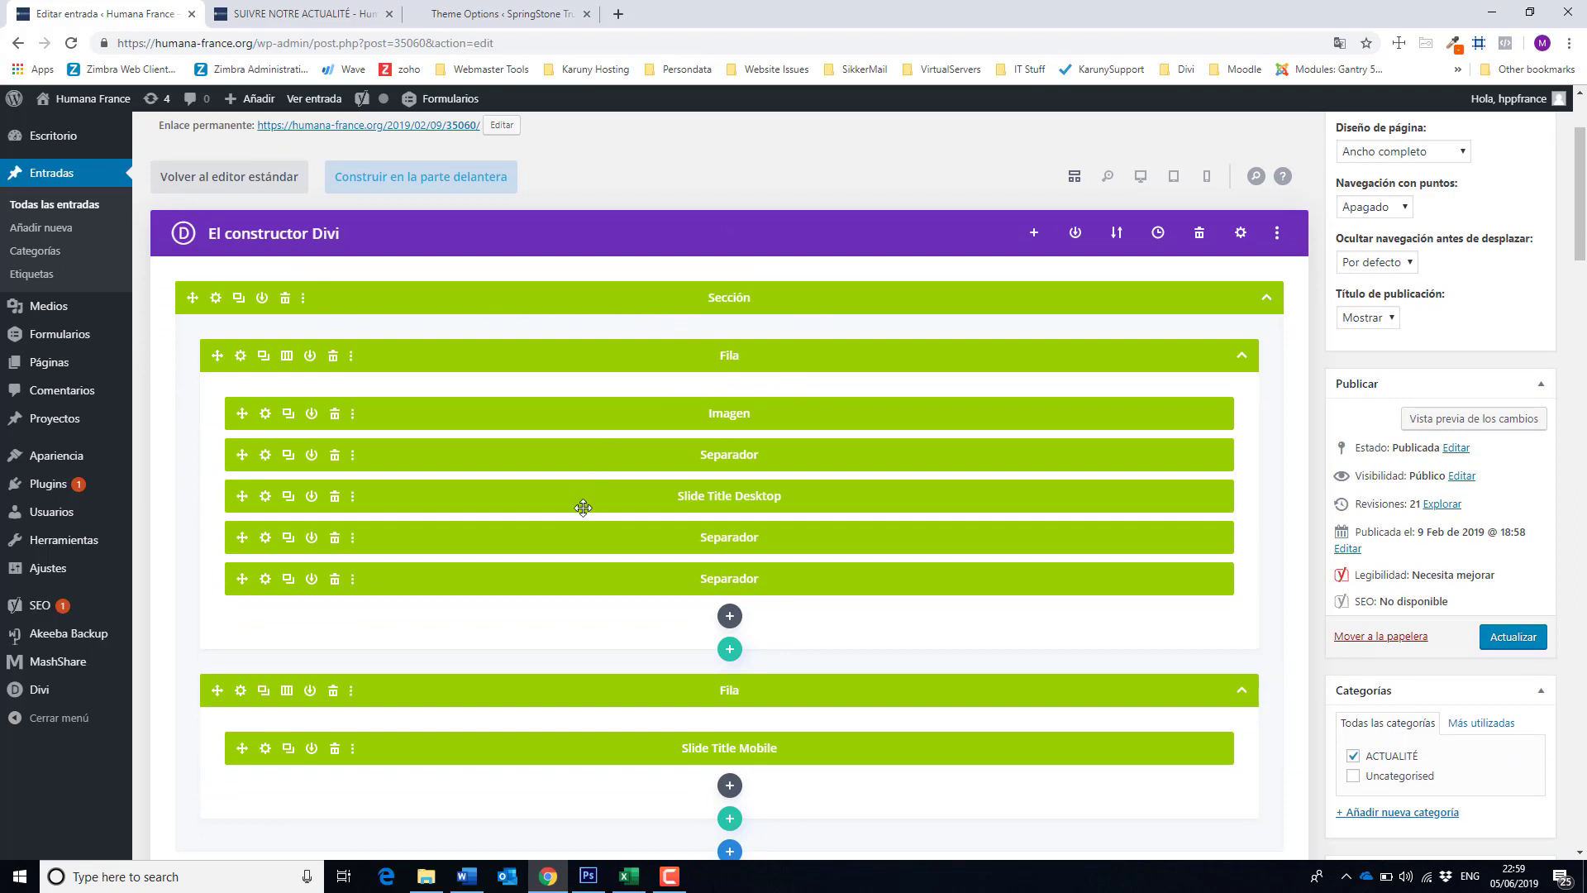
scroll(583, 508, "down", 1)
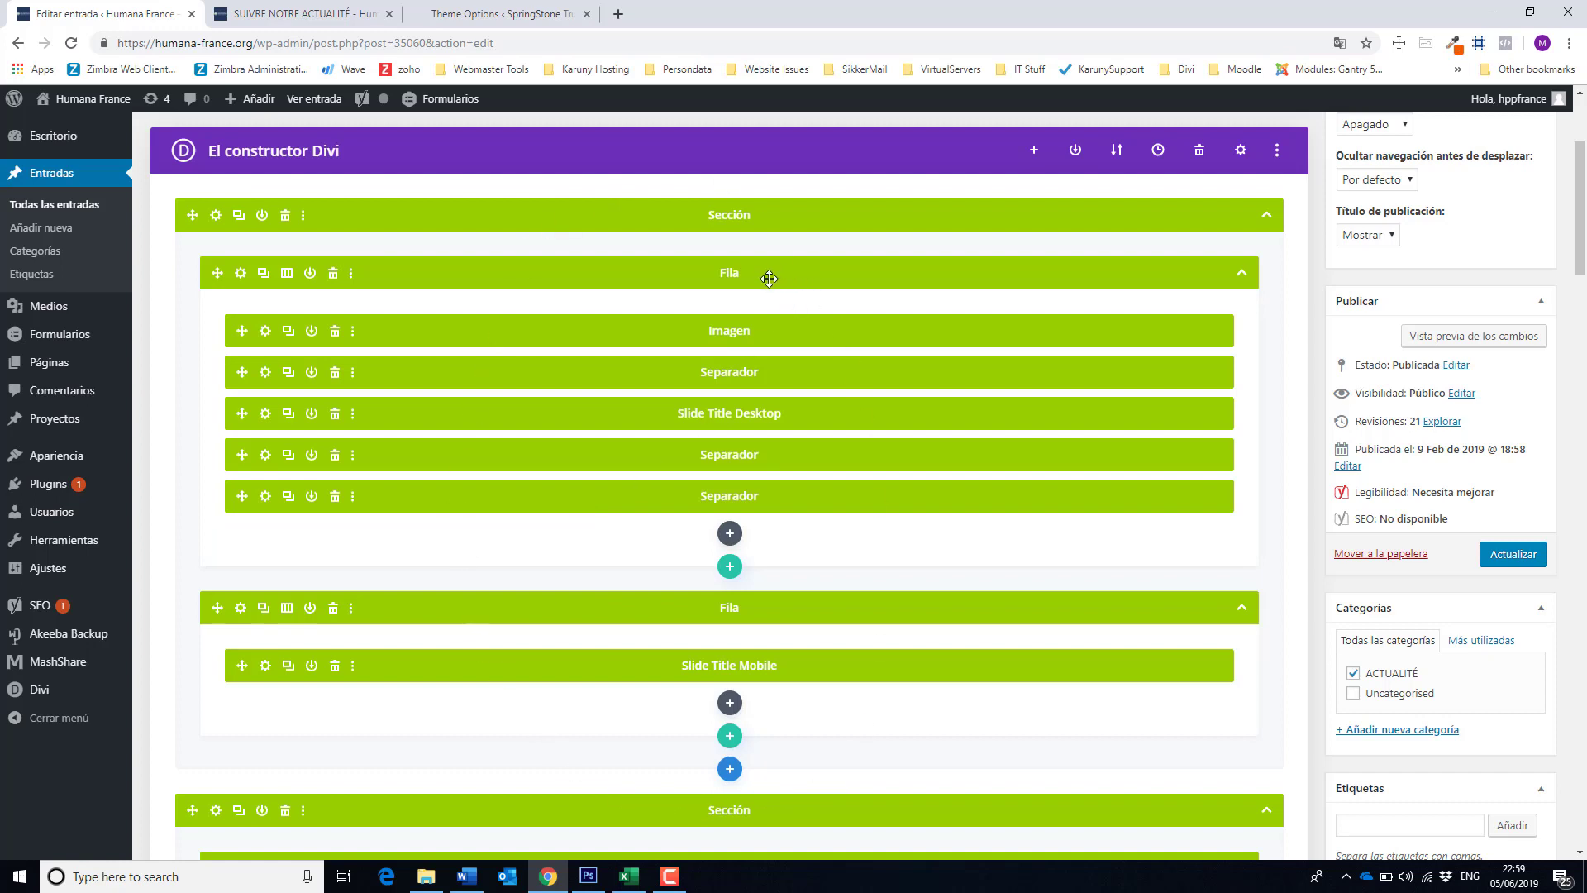
scroll(668, 315, "down", 1)
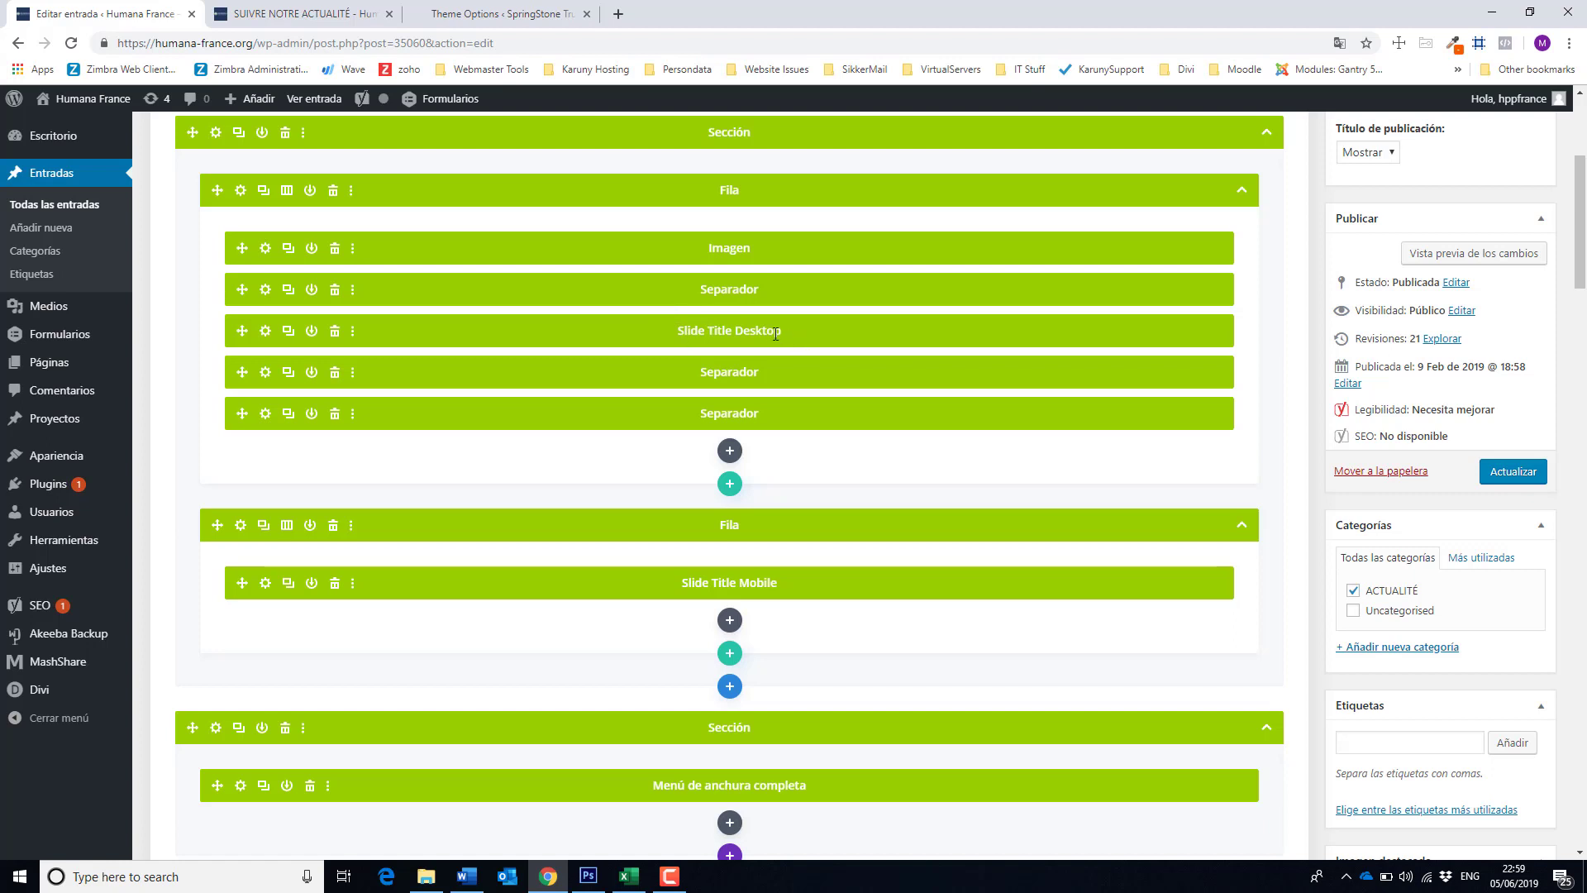
scroll(809, 311, "up", 1)
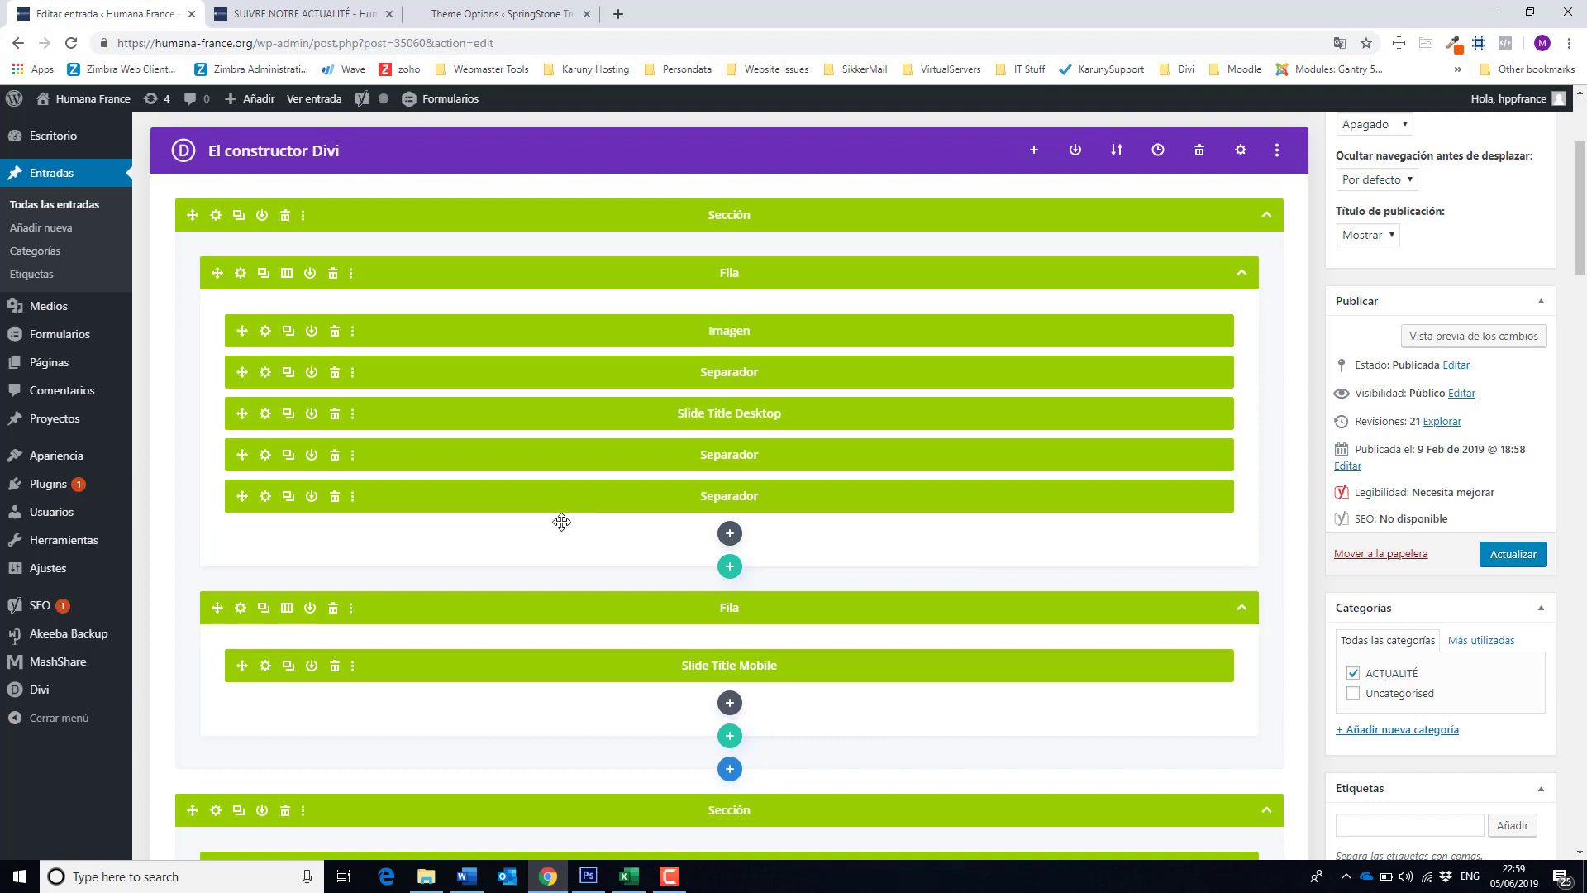
scroll(561, 521, "down", 5)
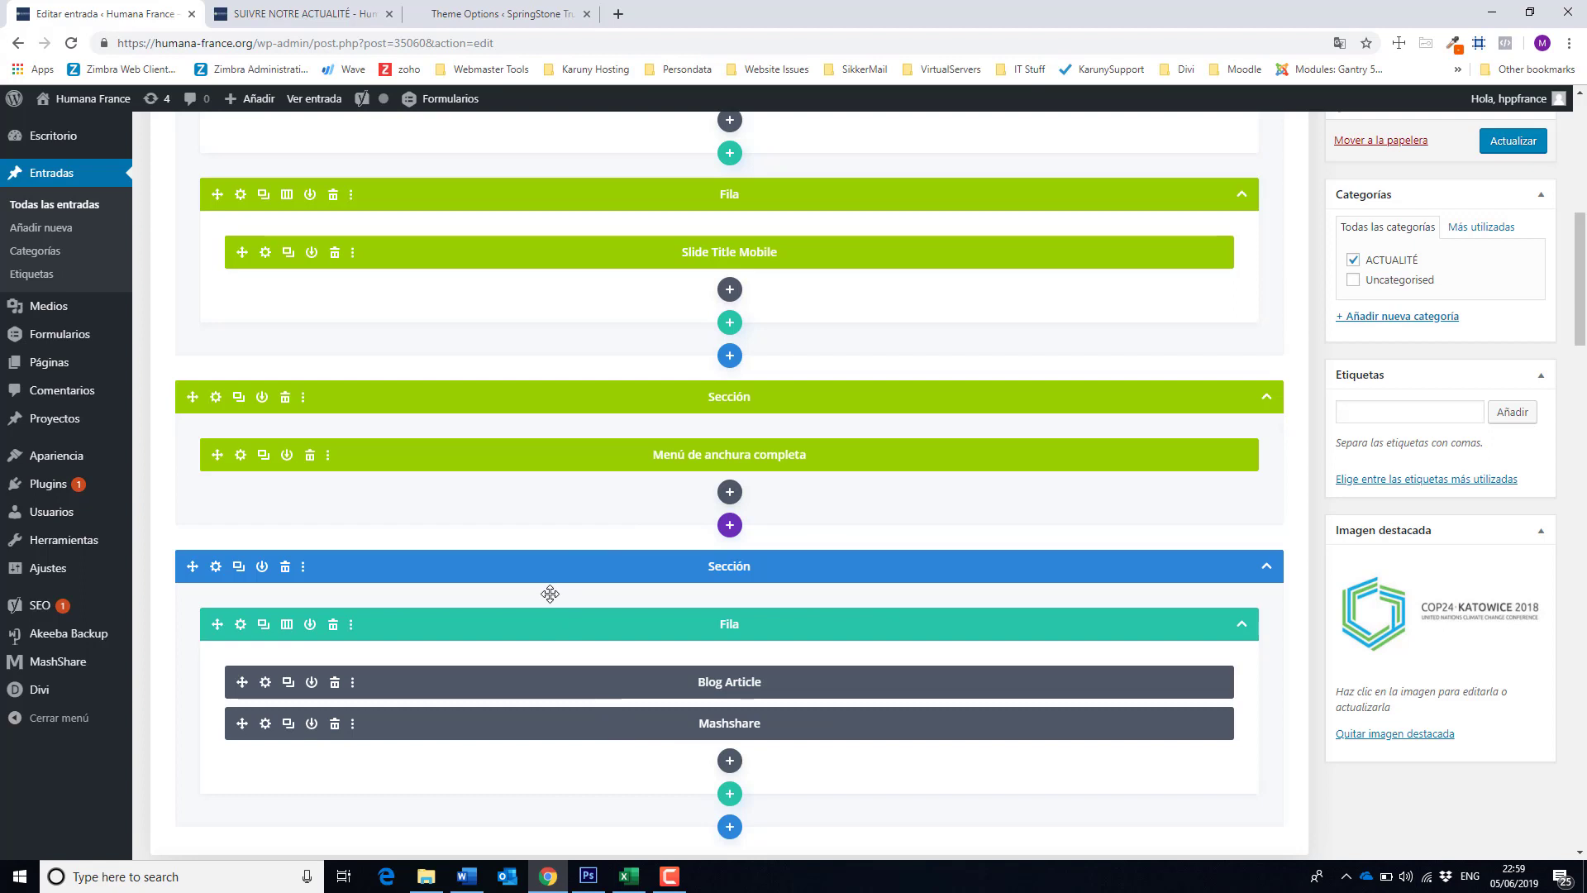
scroll(549, 594, "up", 1)
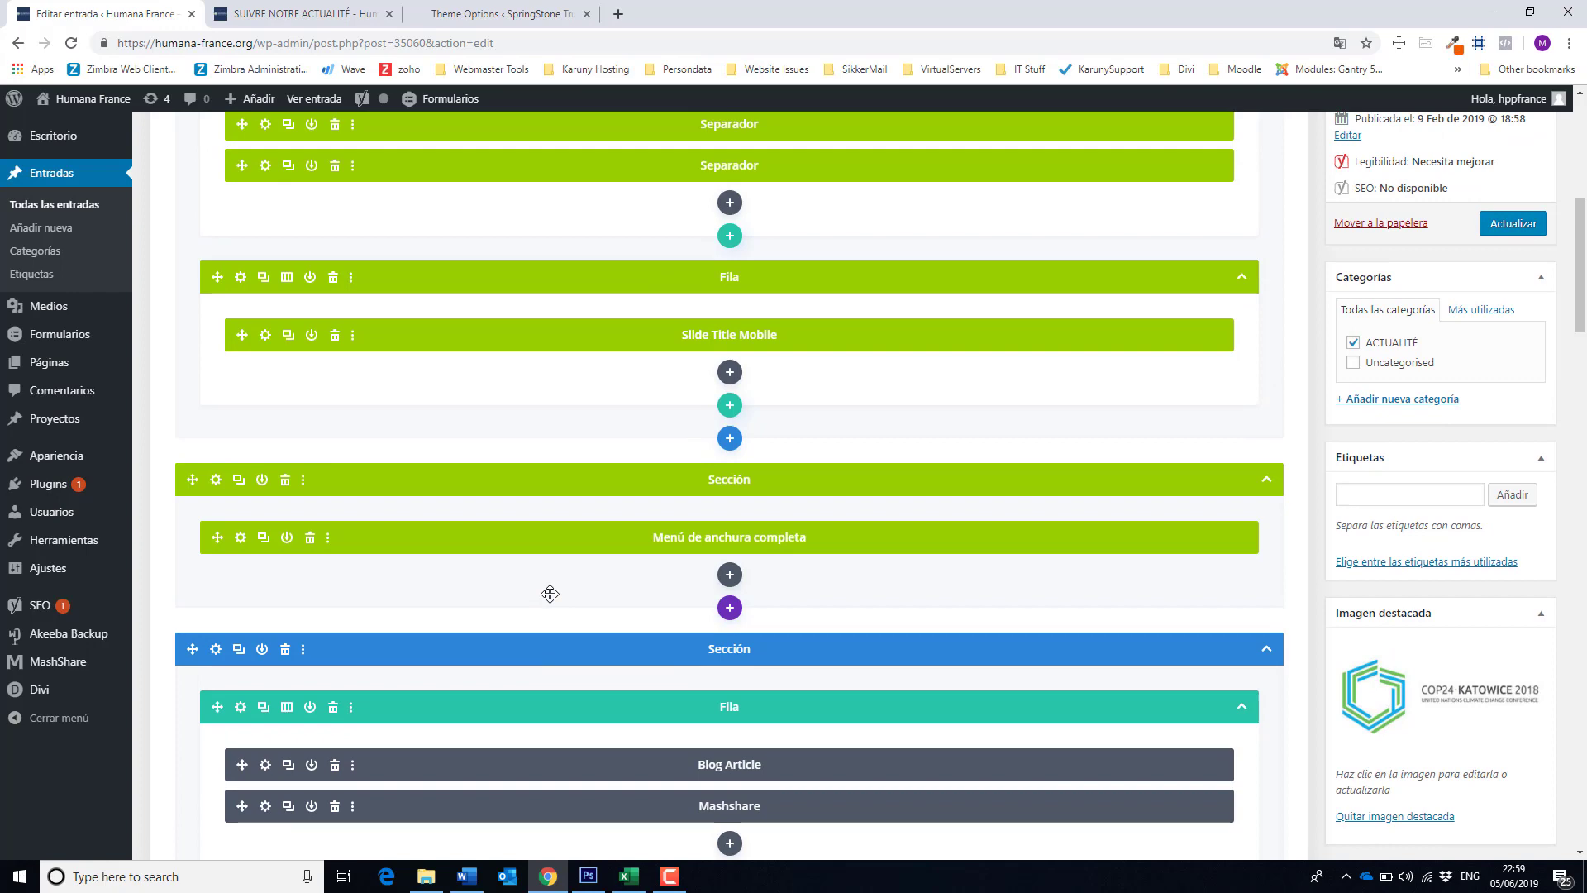
scroll(549, 593, "up", 7)
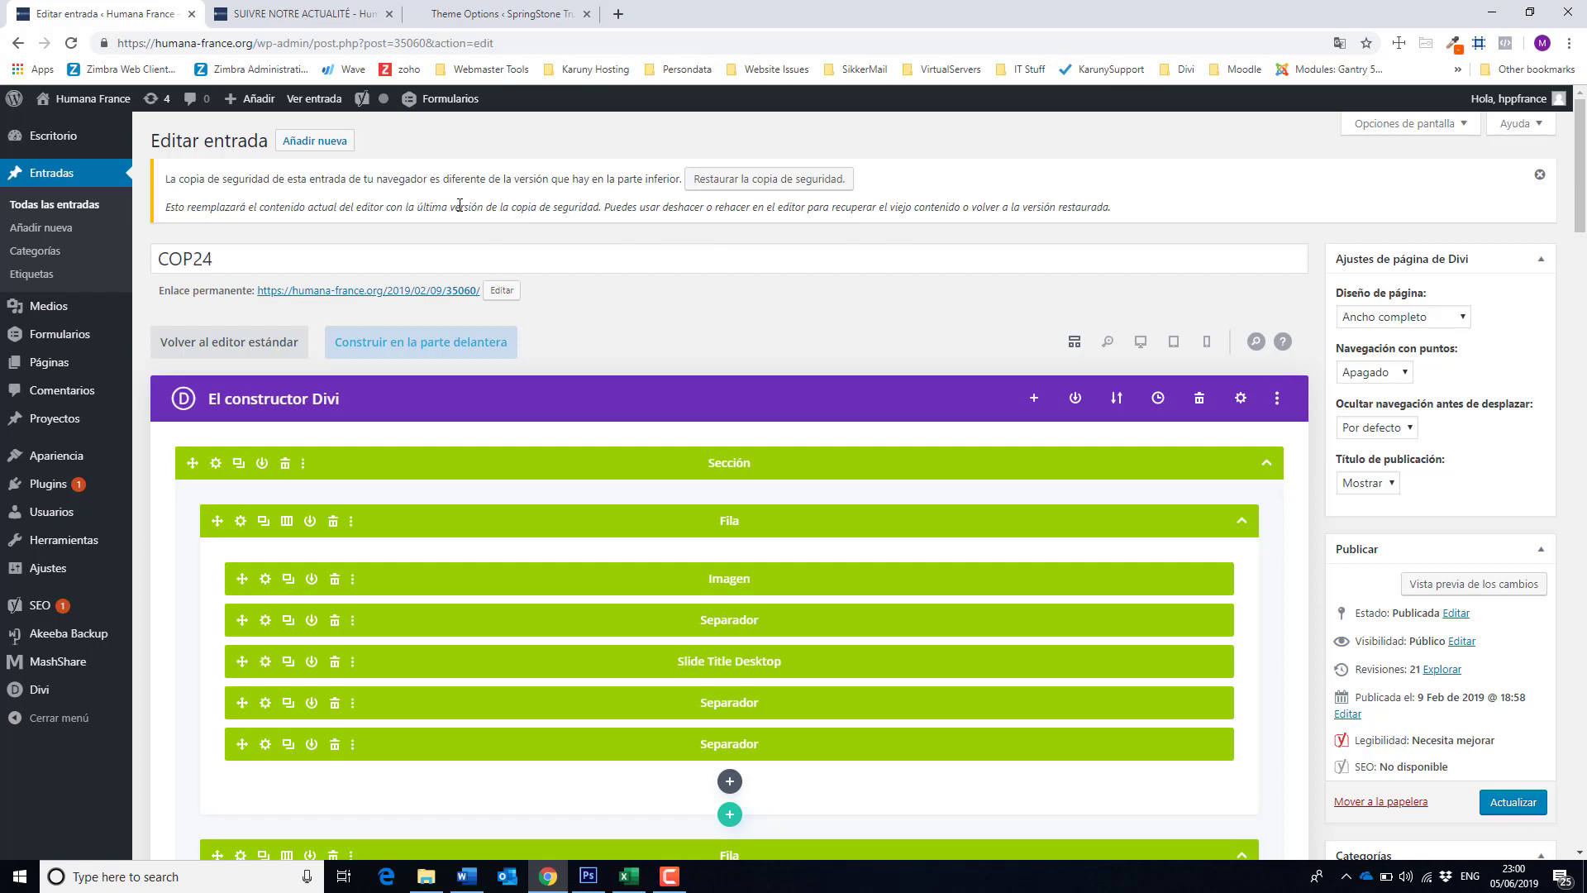
Create a new post titled "La jeunesse africaine au centre des priorités", copying the title from the Word document.
left_click(55, 180)
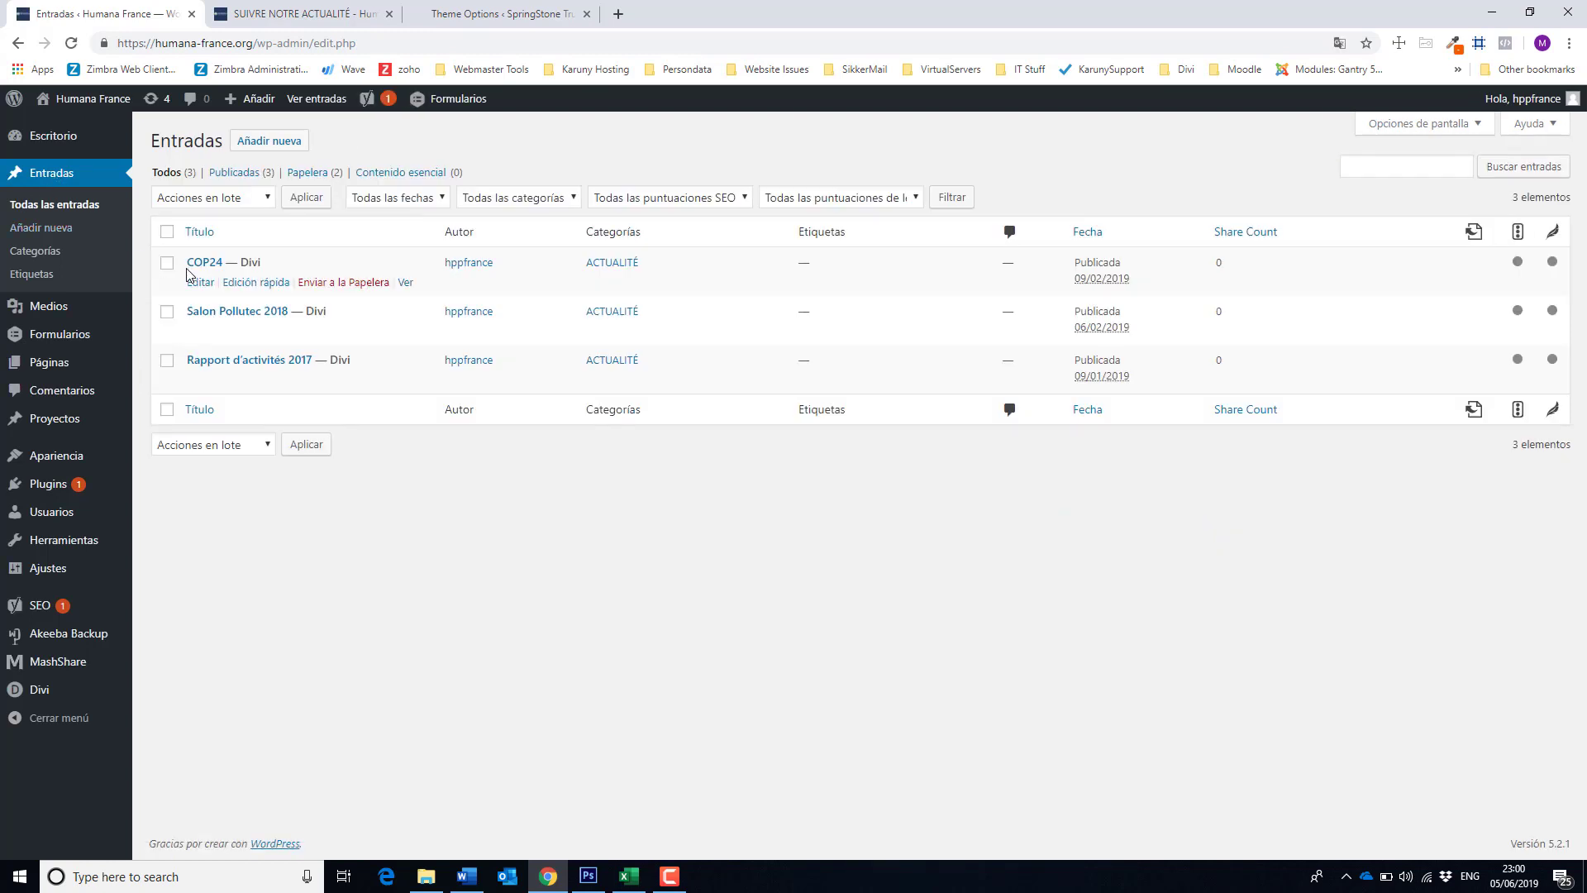
left_click(278, 149)
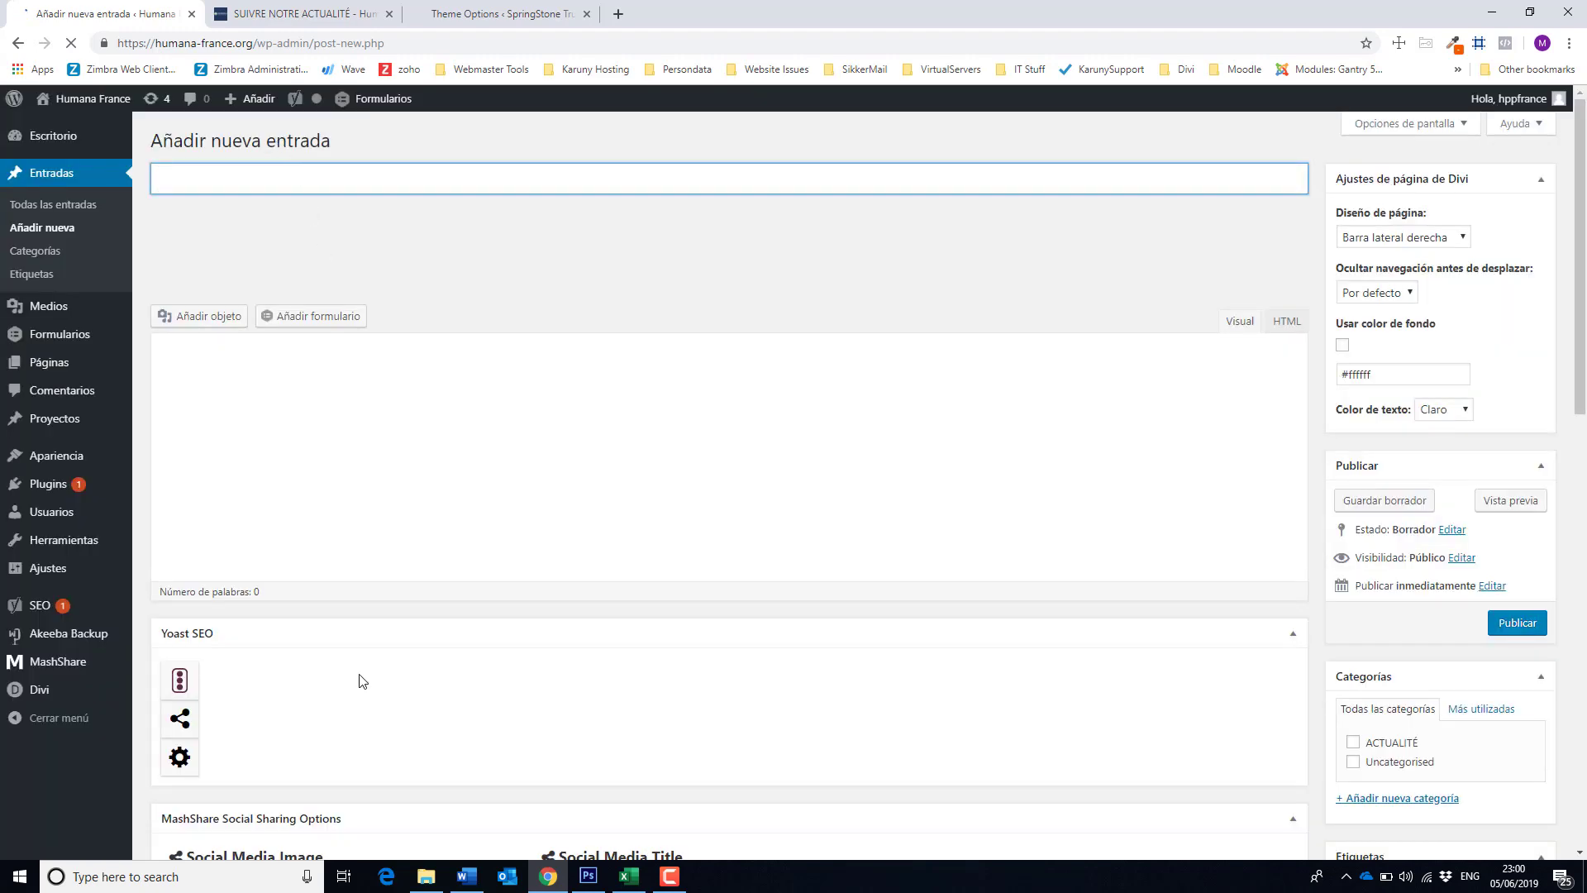
left_click(467, 877)
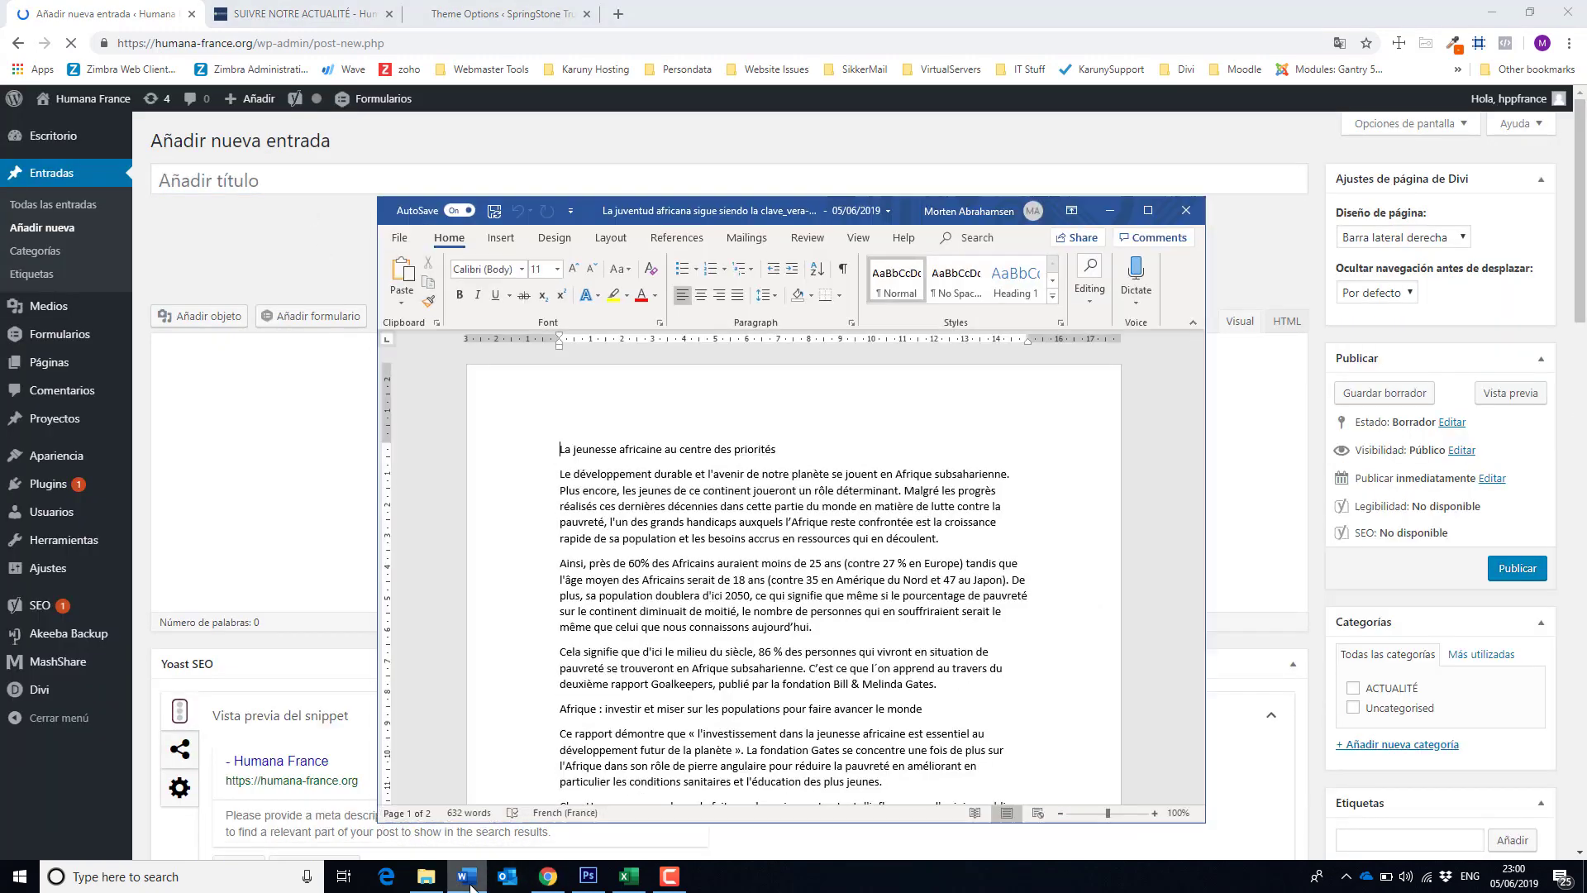
left_click_drag(560, 452, 782, 453)
key("ctrl+c")
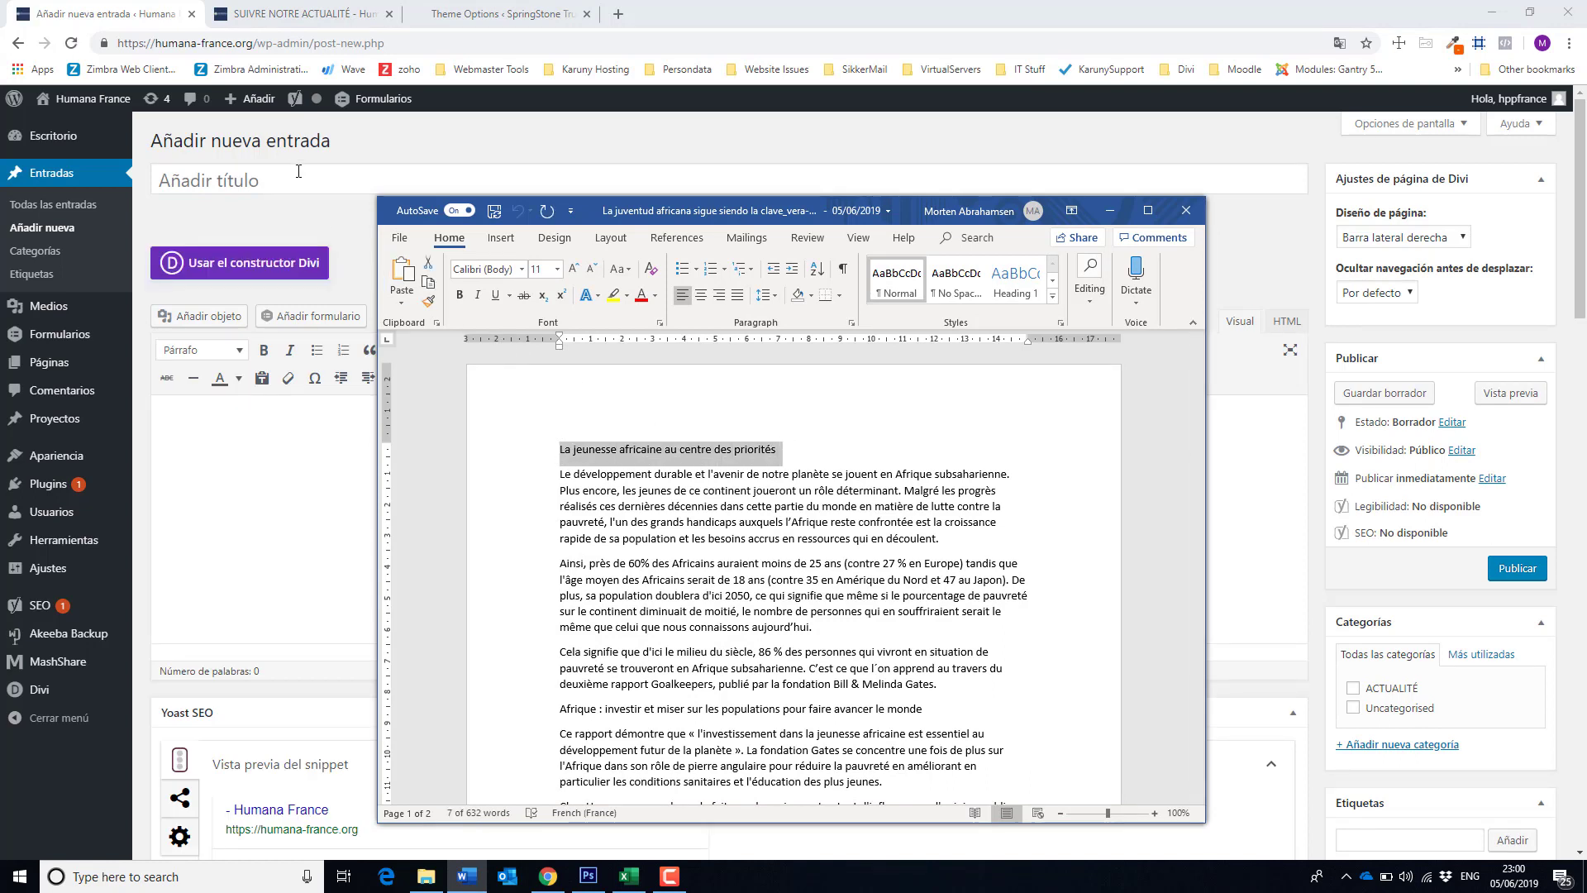
left_click(292, 184)
key("ctrl+v")
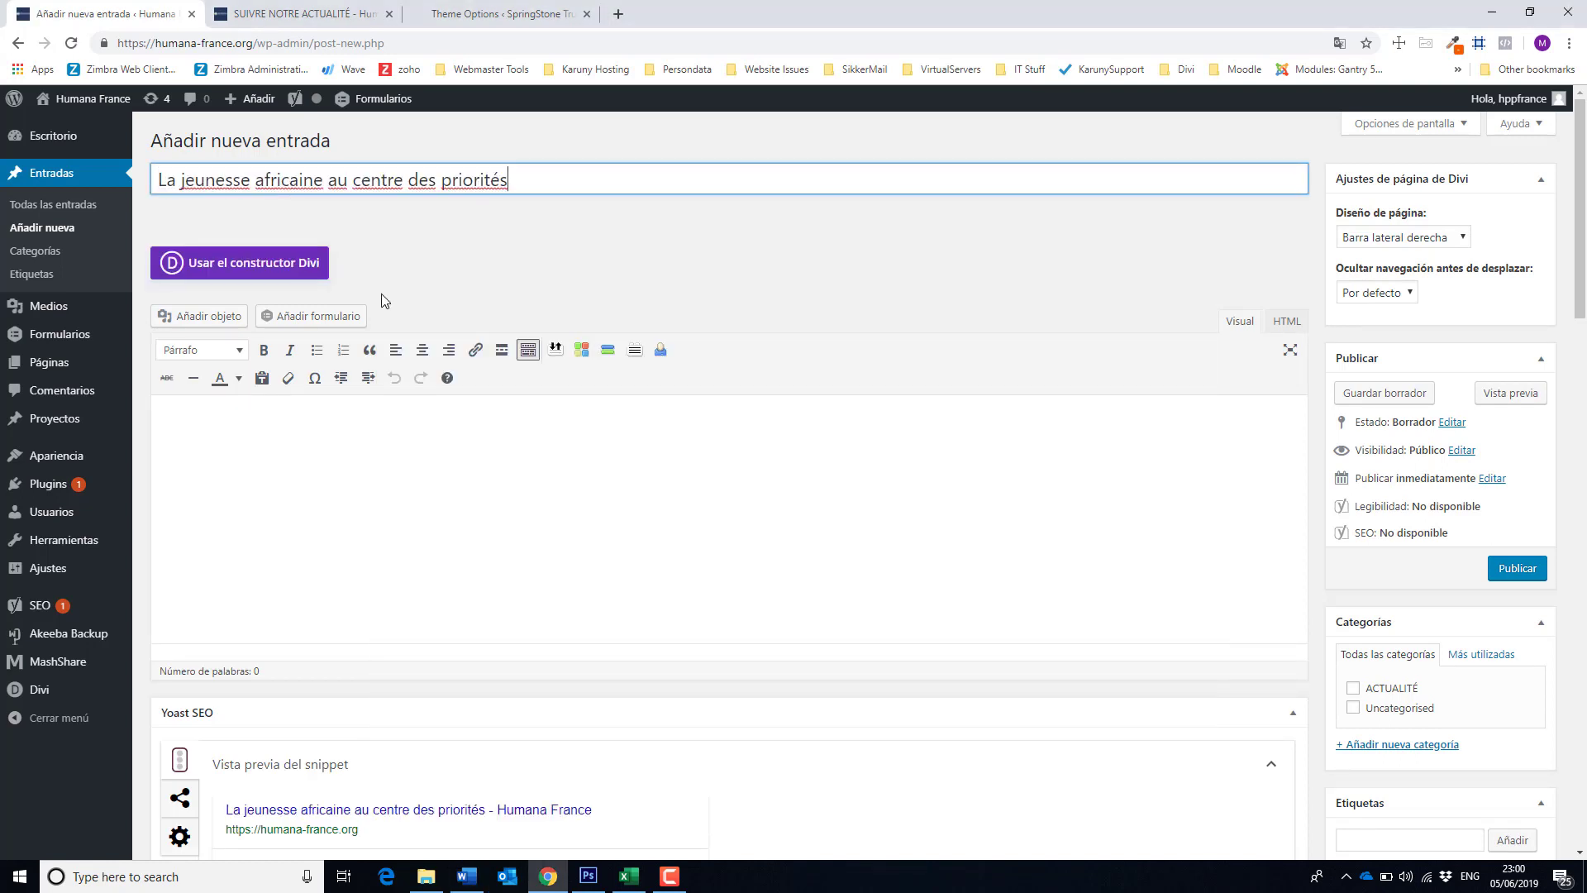
Enable the Divi Builder for the new post and clone the layout of the existing COP24 post.
left_click(273, 264)
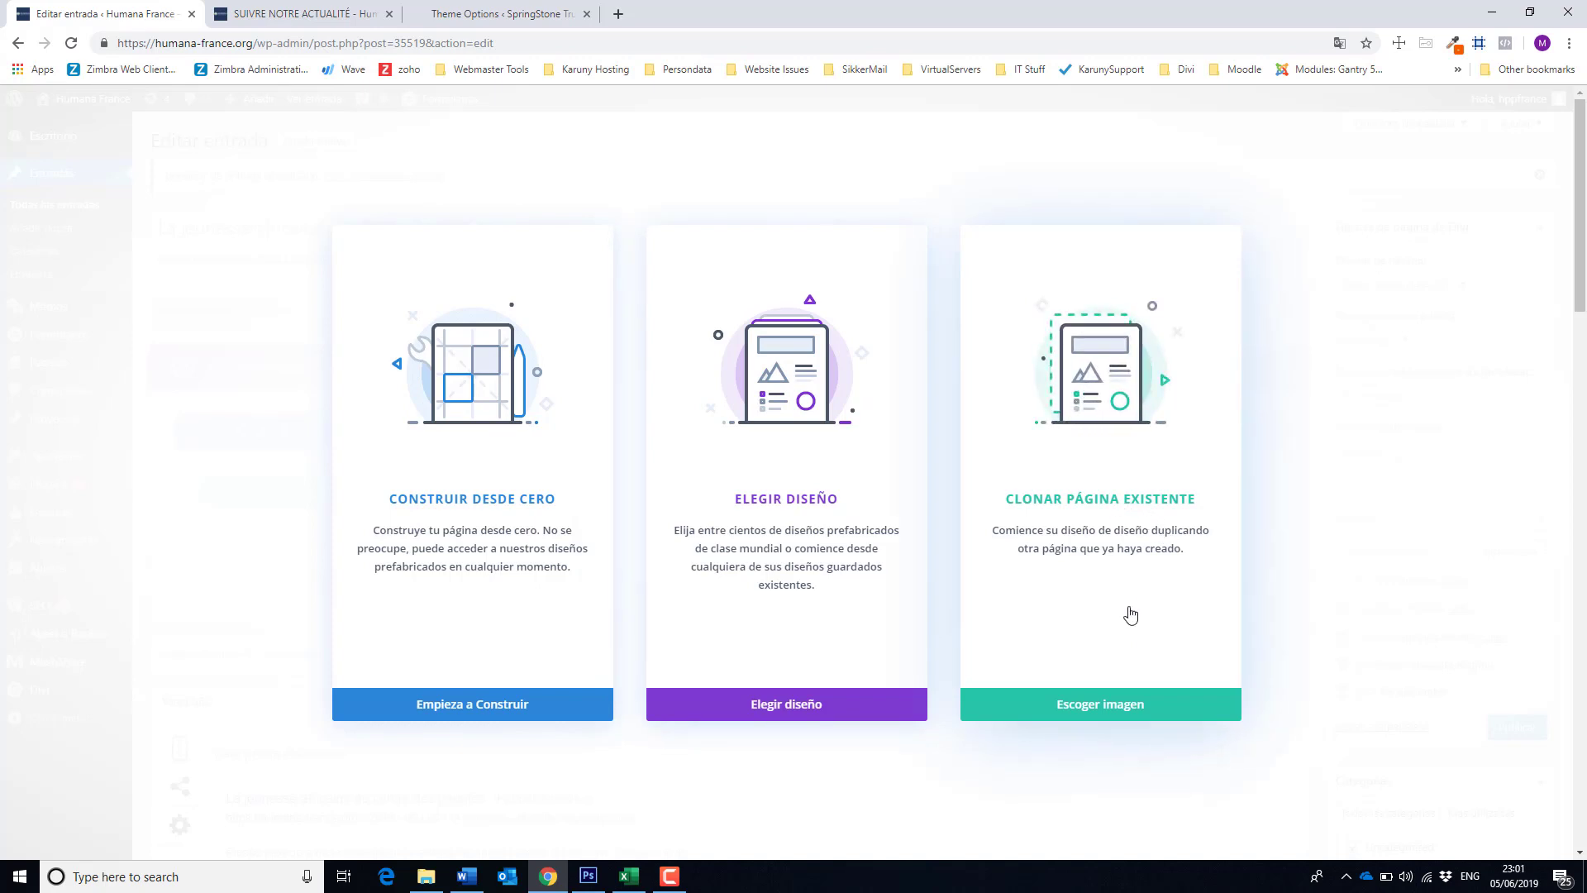
left_click(1108, 706)
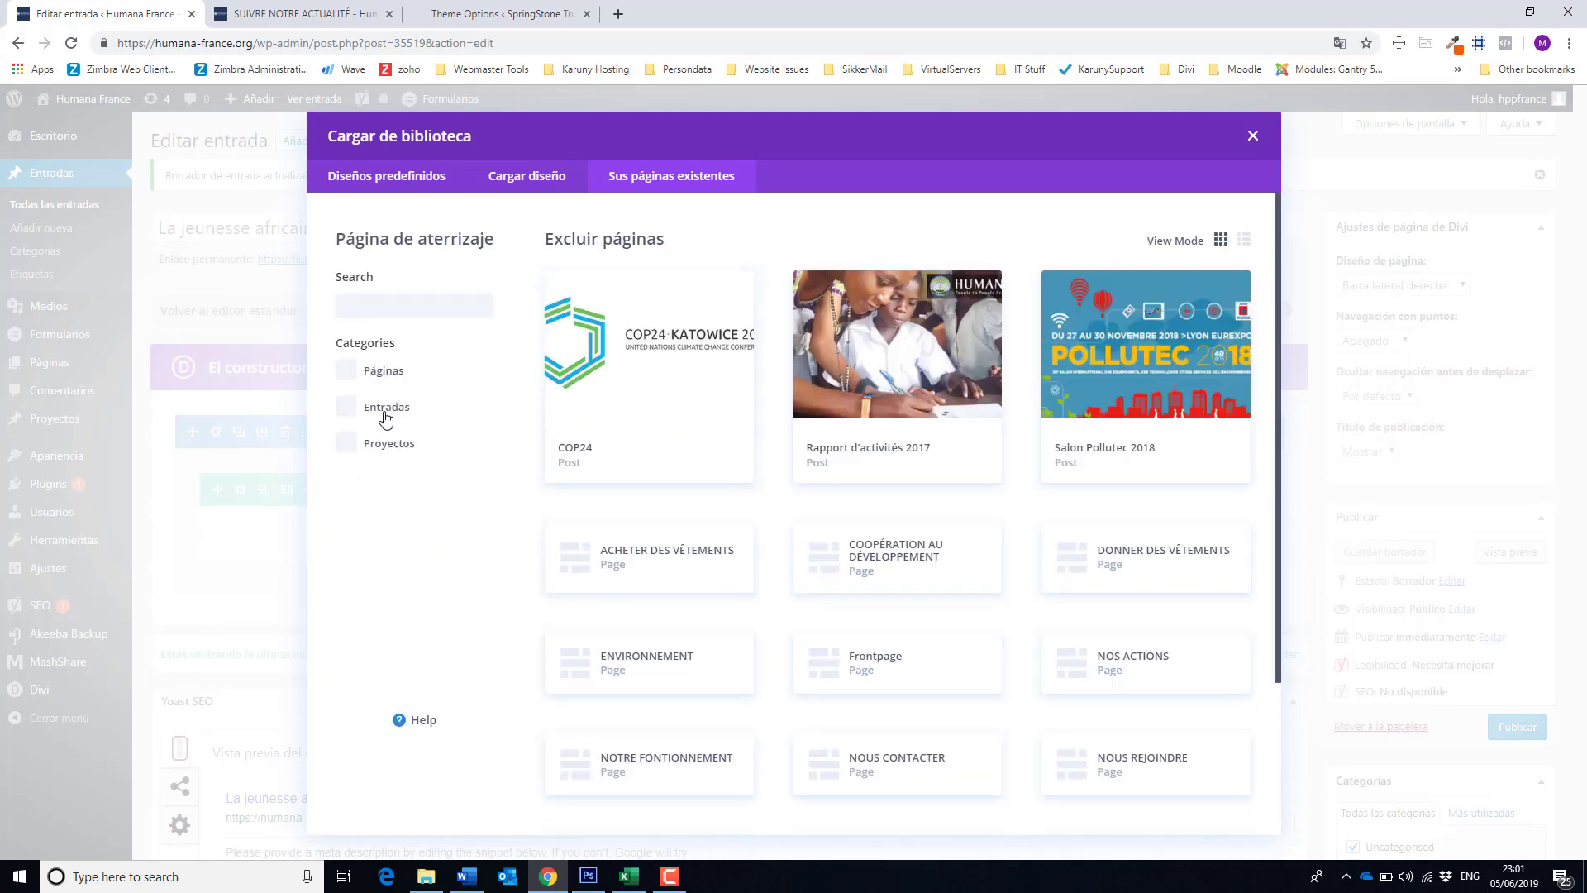
left_click(350, 409)
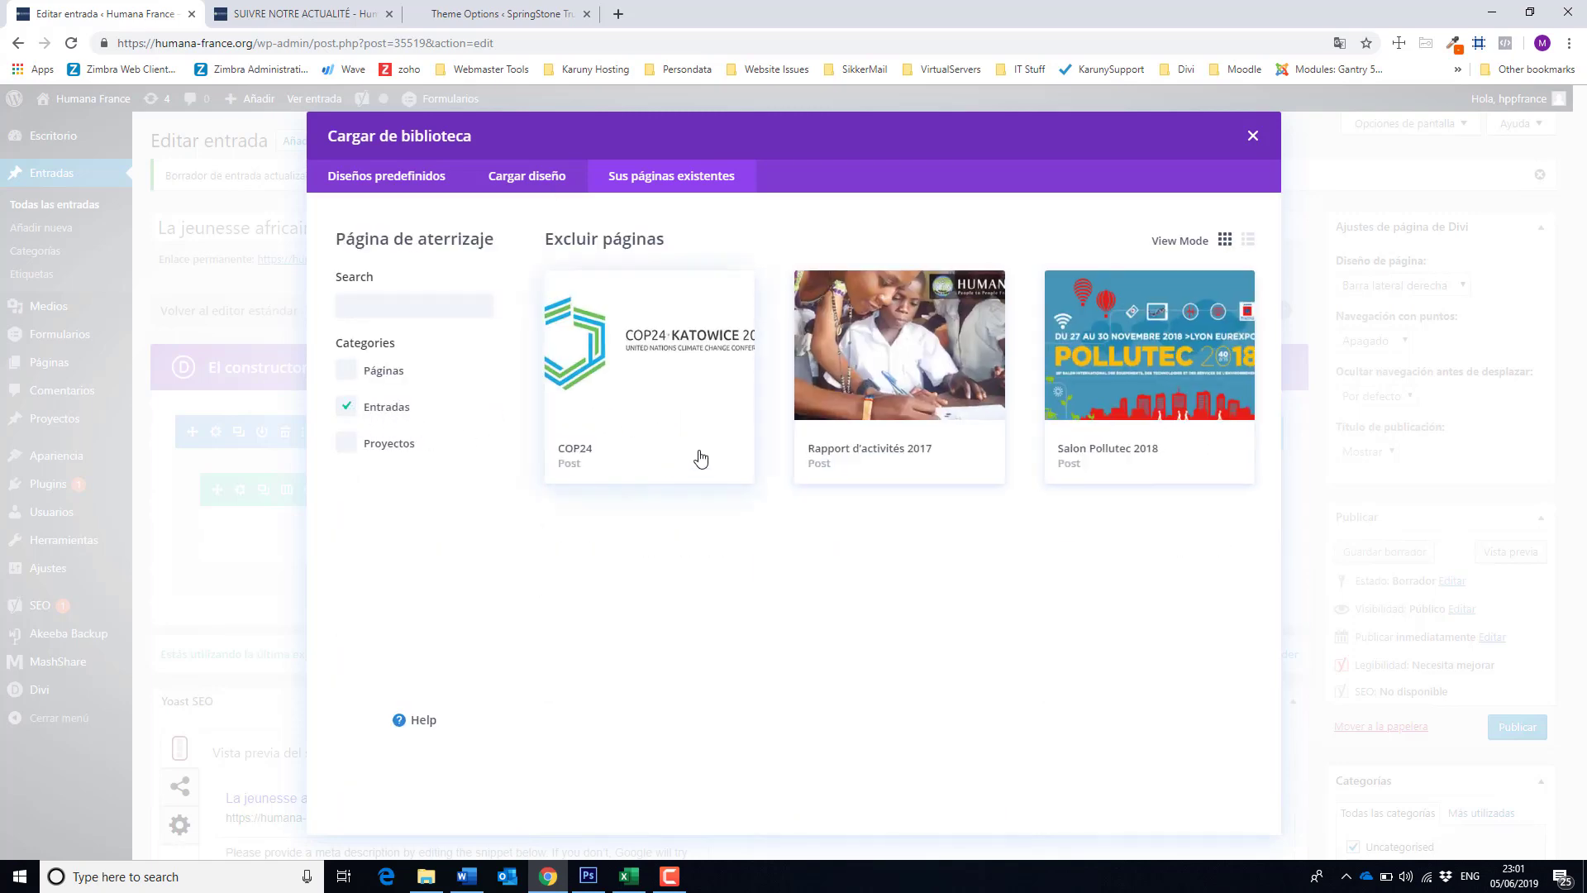
left_click(669, 364)
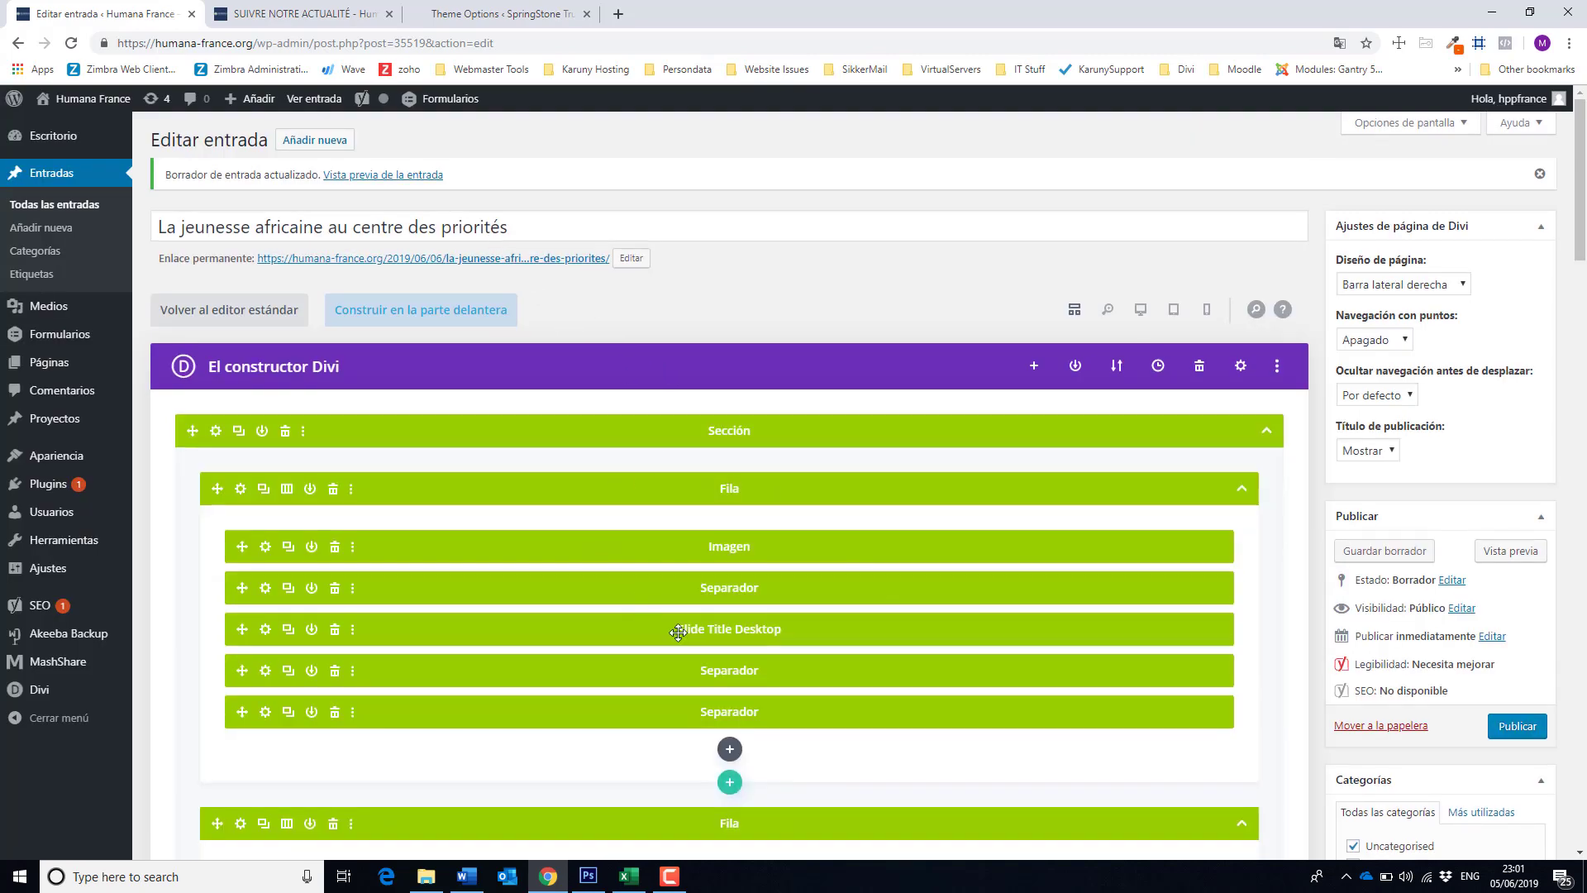
scroll(694, 628, "down", 5)
scroll(798, 640, "down", 4)
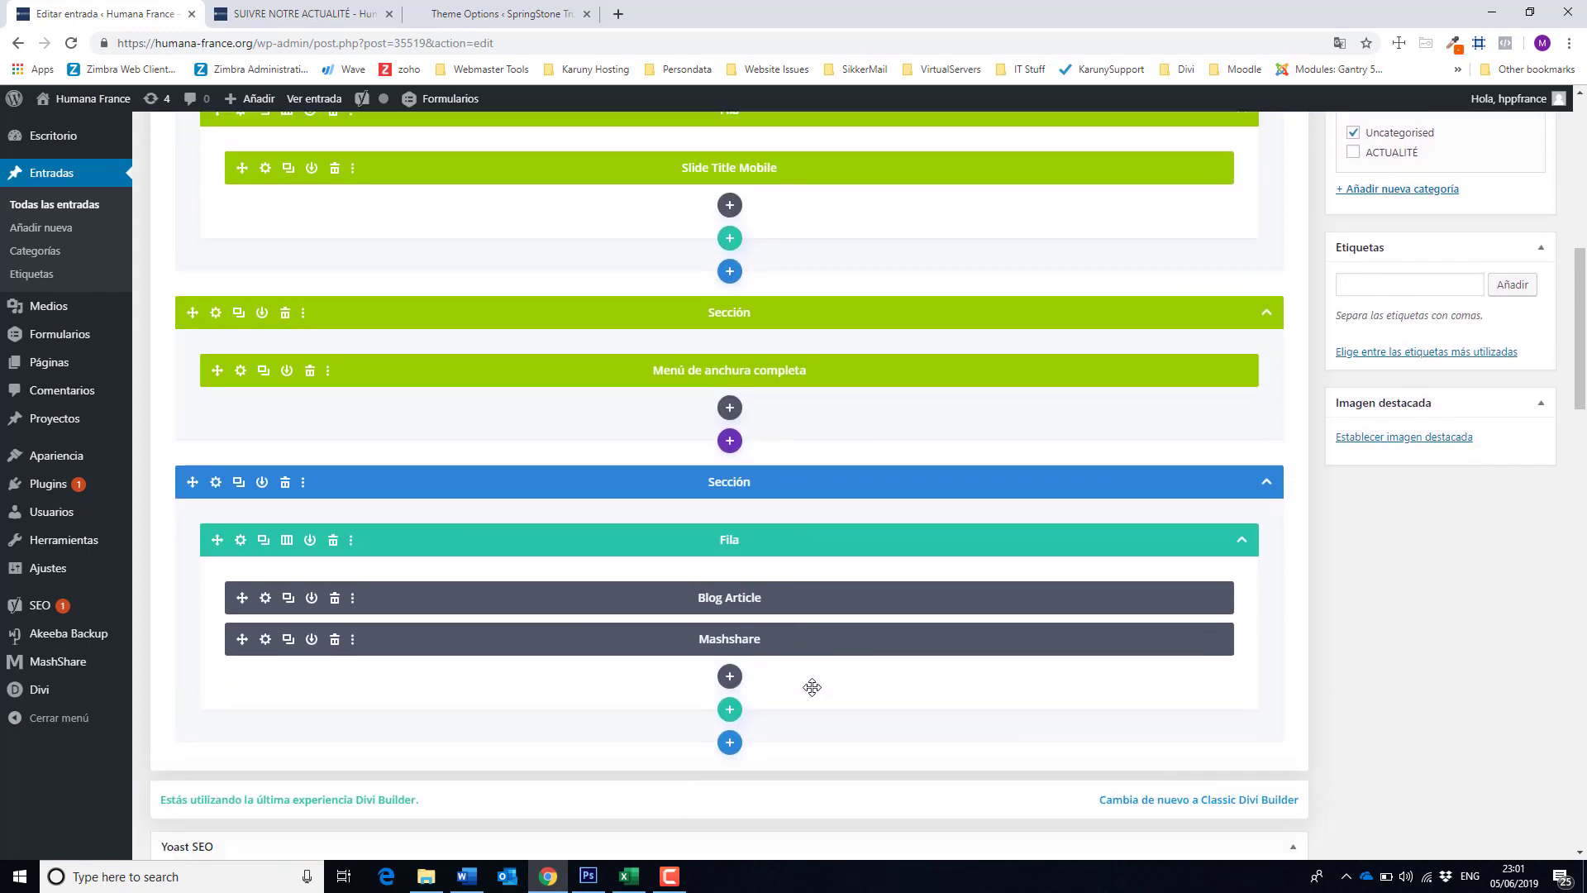
scroll(810, 684, "up", 6)
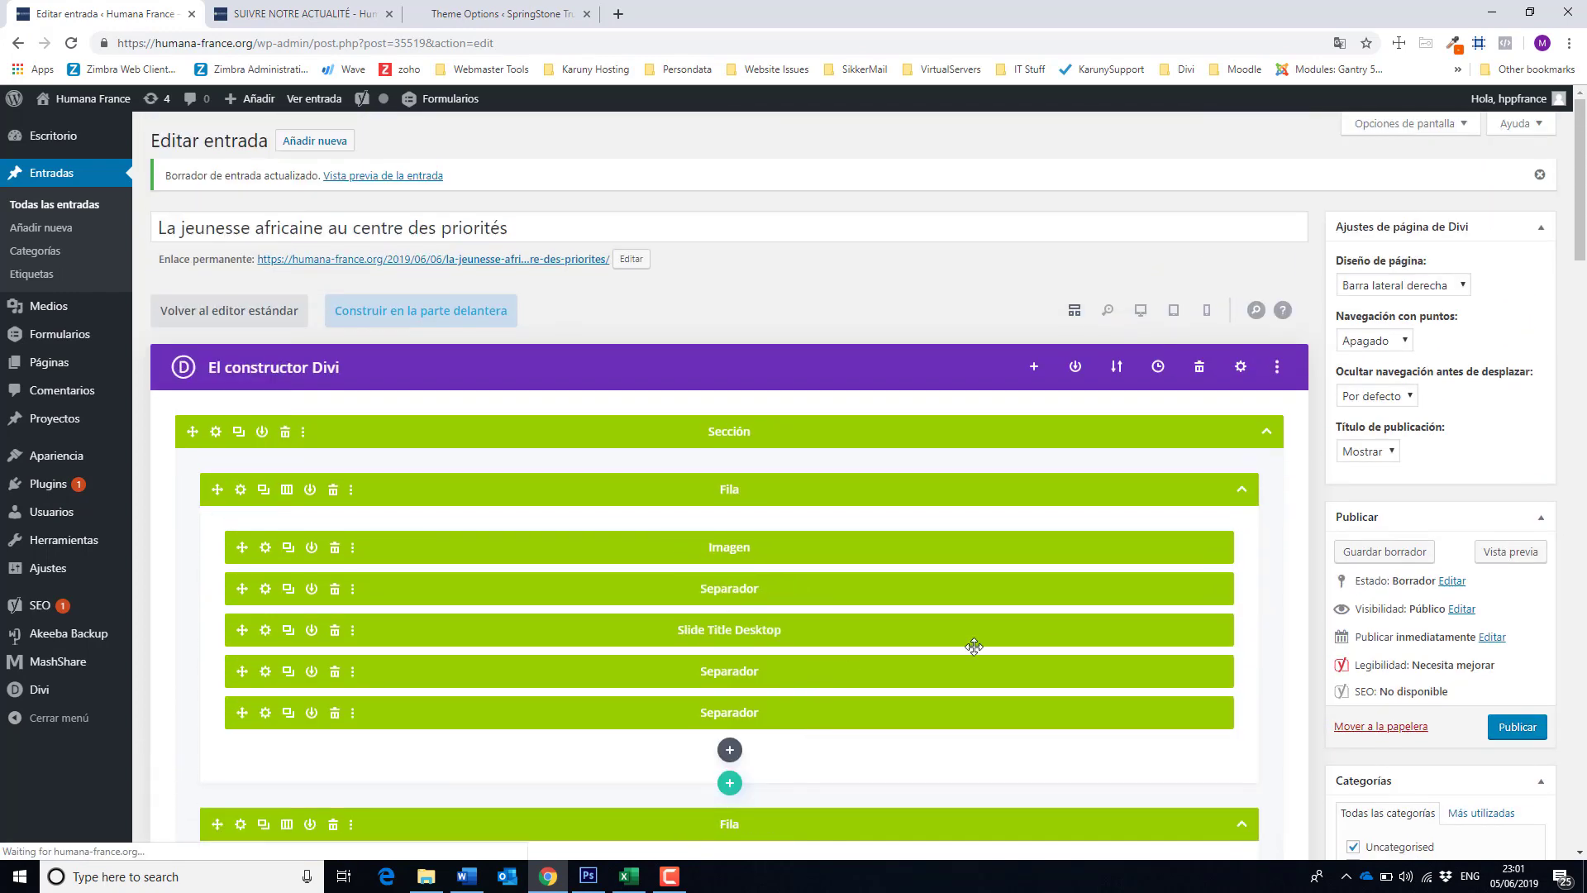
Set the post's Divi page layout to "Ancho completo" and review the publishing and category settings.
left_click(1462, 286)
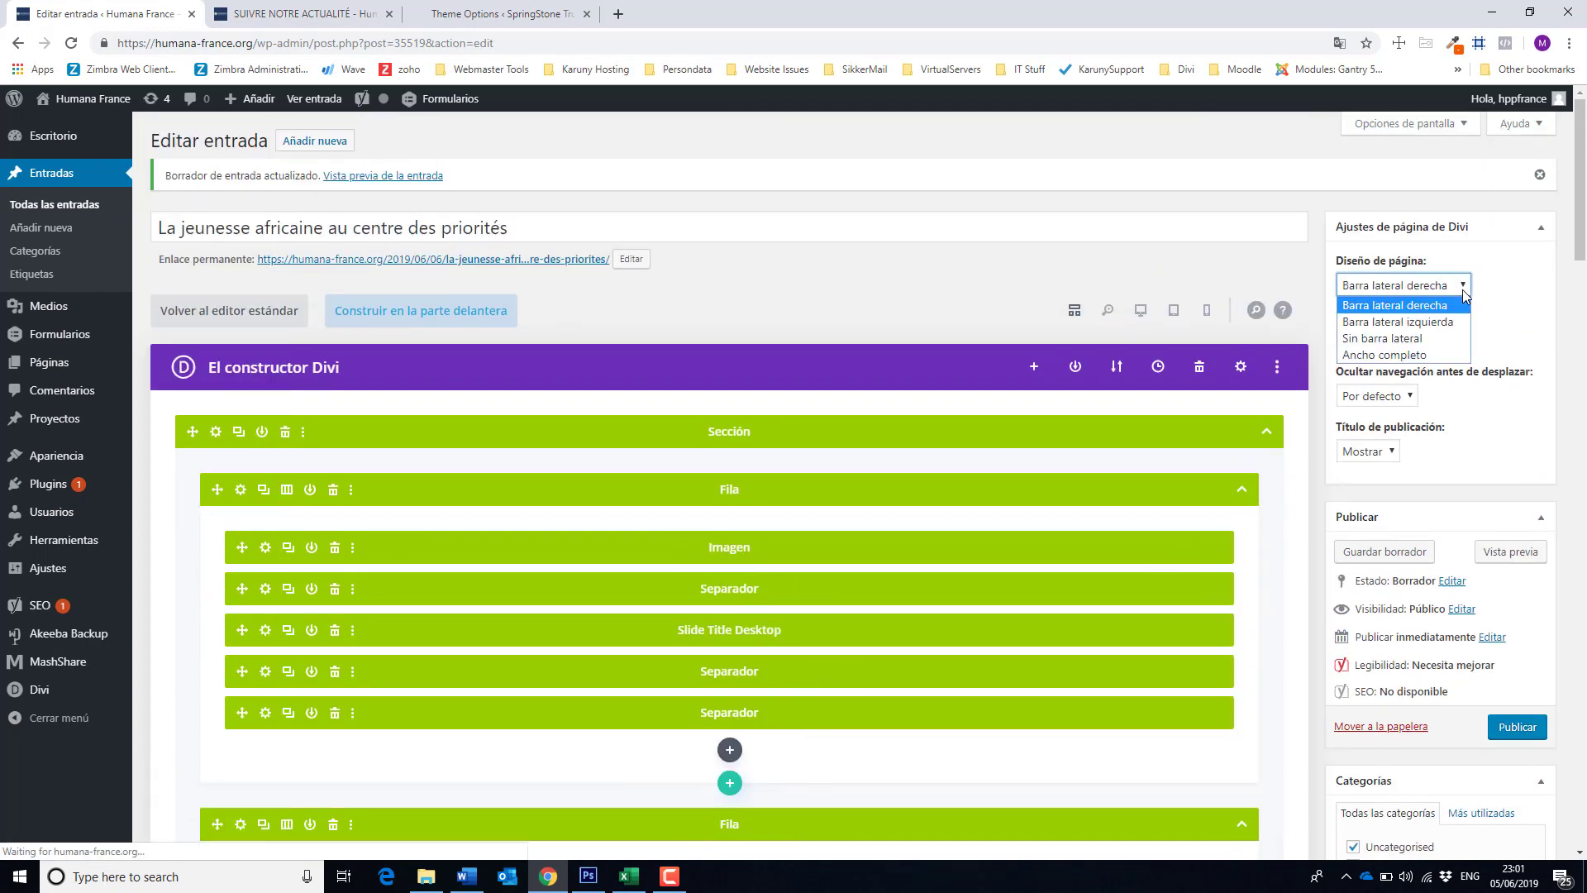
left_click(1440, 354)
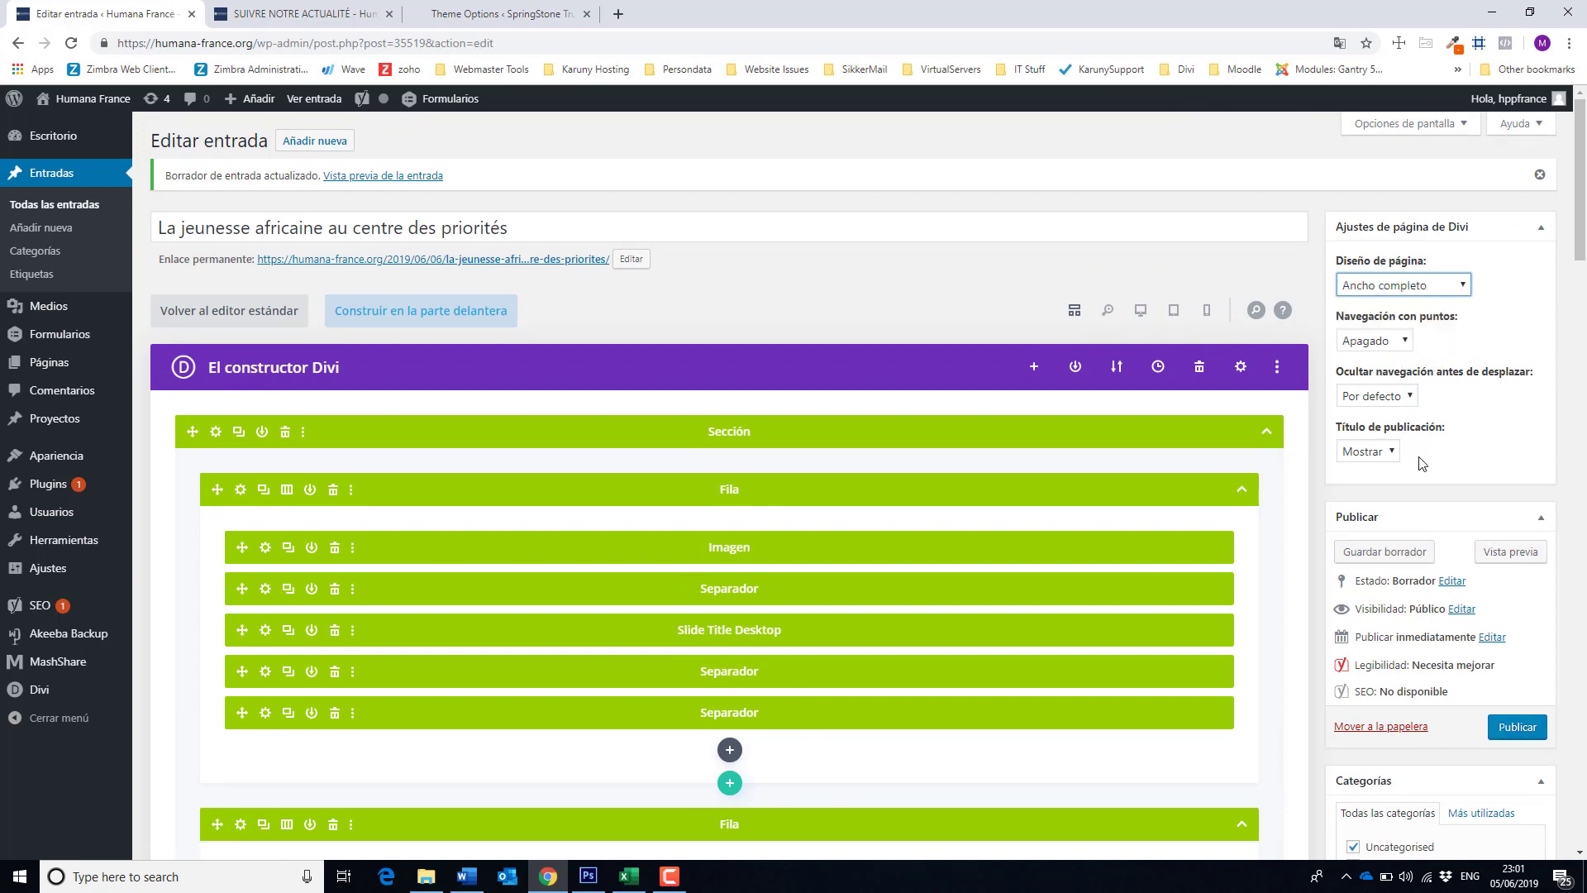
scroll(1402, 430, "down", 1)
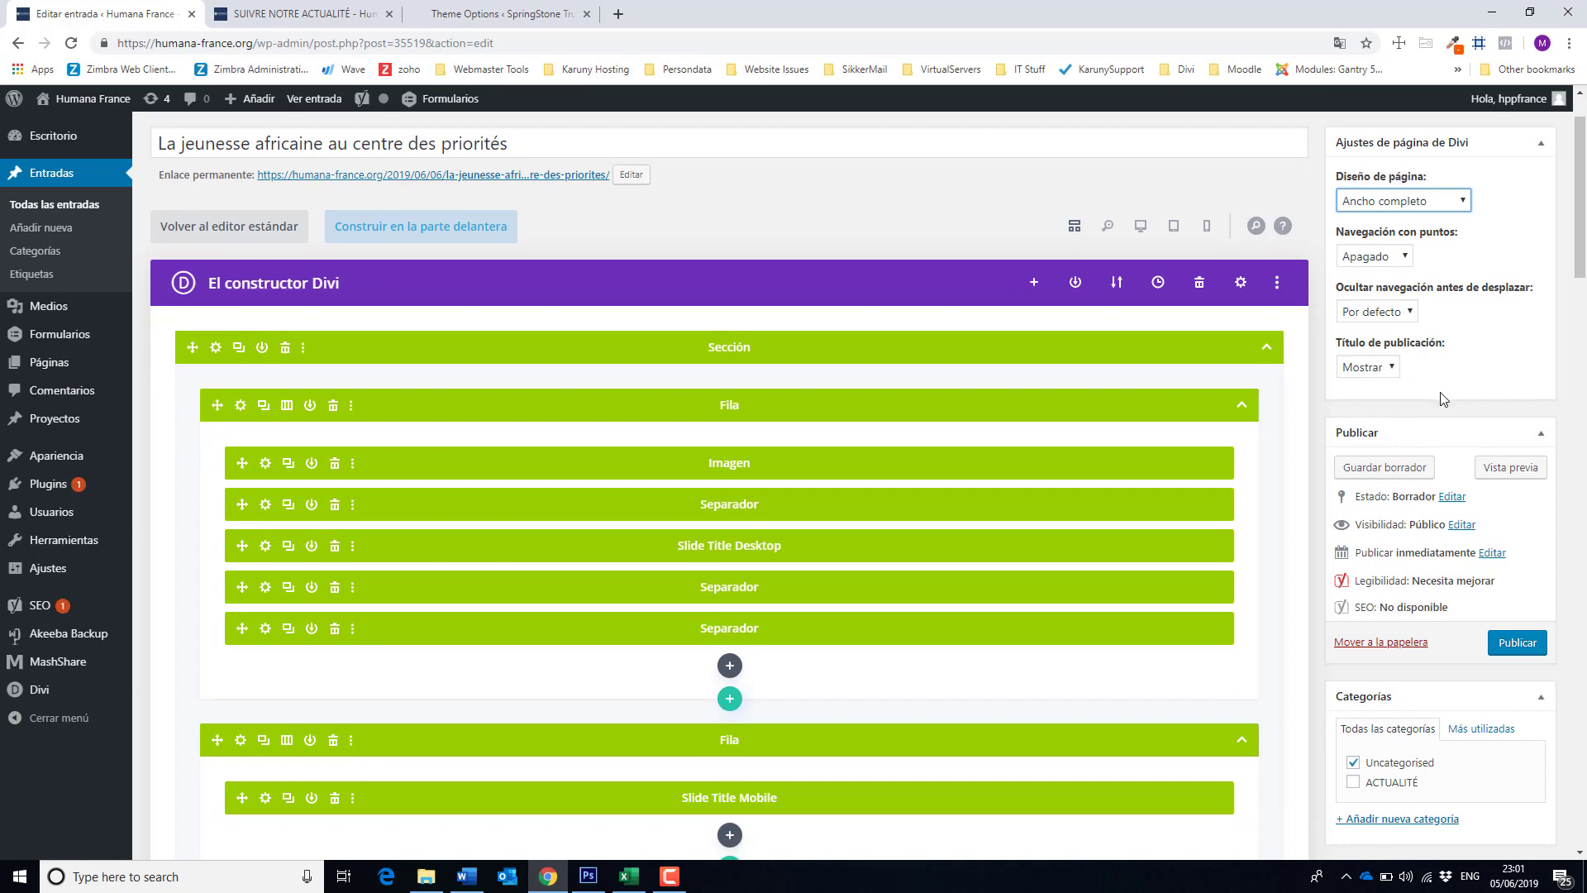
scroll(1442, 392, "down", 1)
scroll(1447, 407, "down", 1)
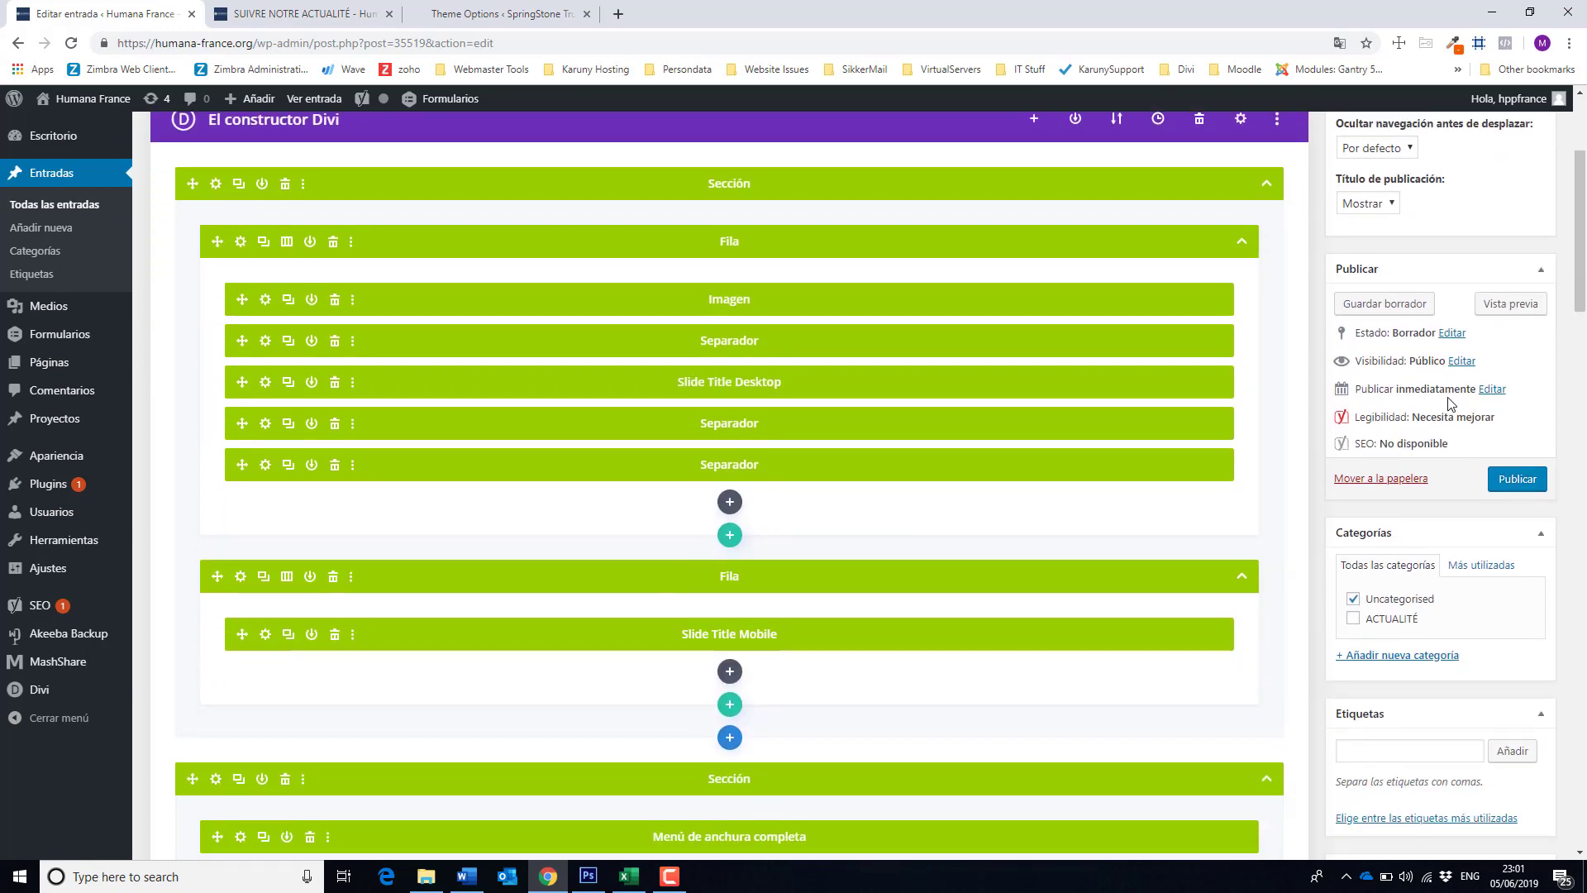
scroll(1443, 372, "up", 2)
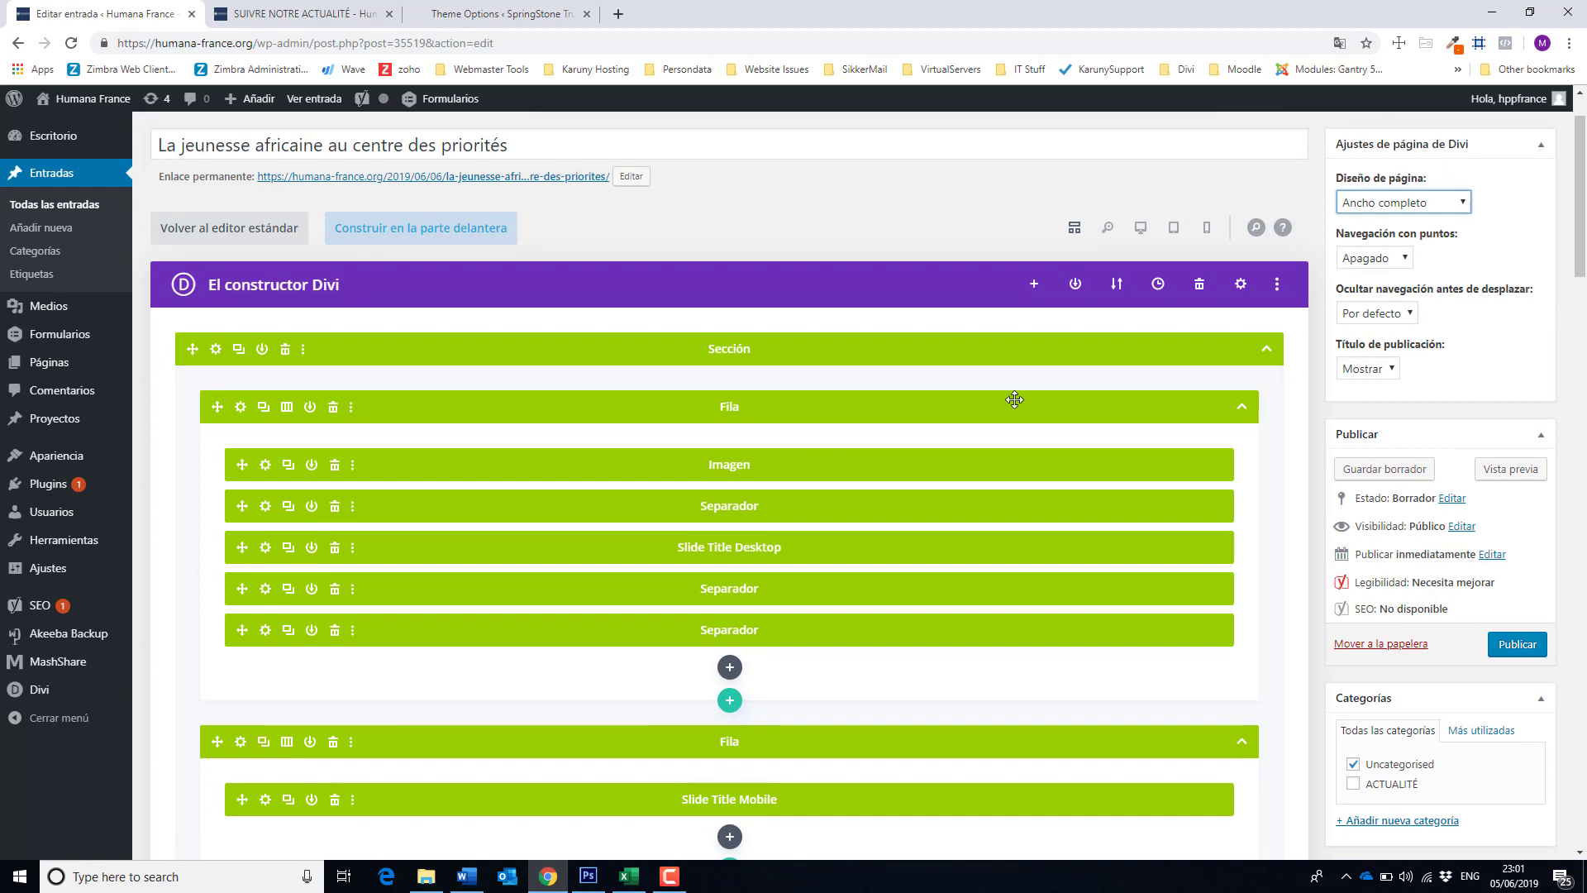
Open the settings of the Blog Article text module and review its cloned COP24 content.
scroll(1014, 399, "down", 1)
scroll(739, 451, "down", 8)
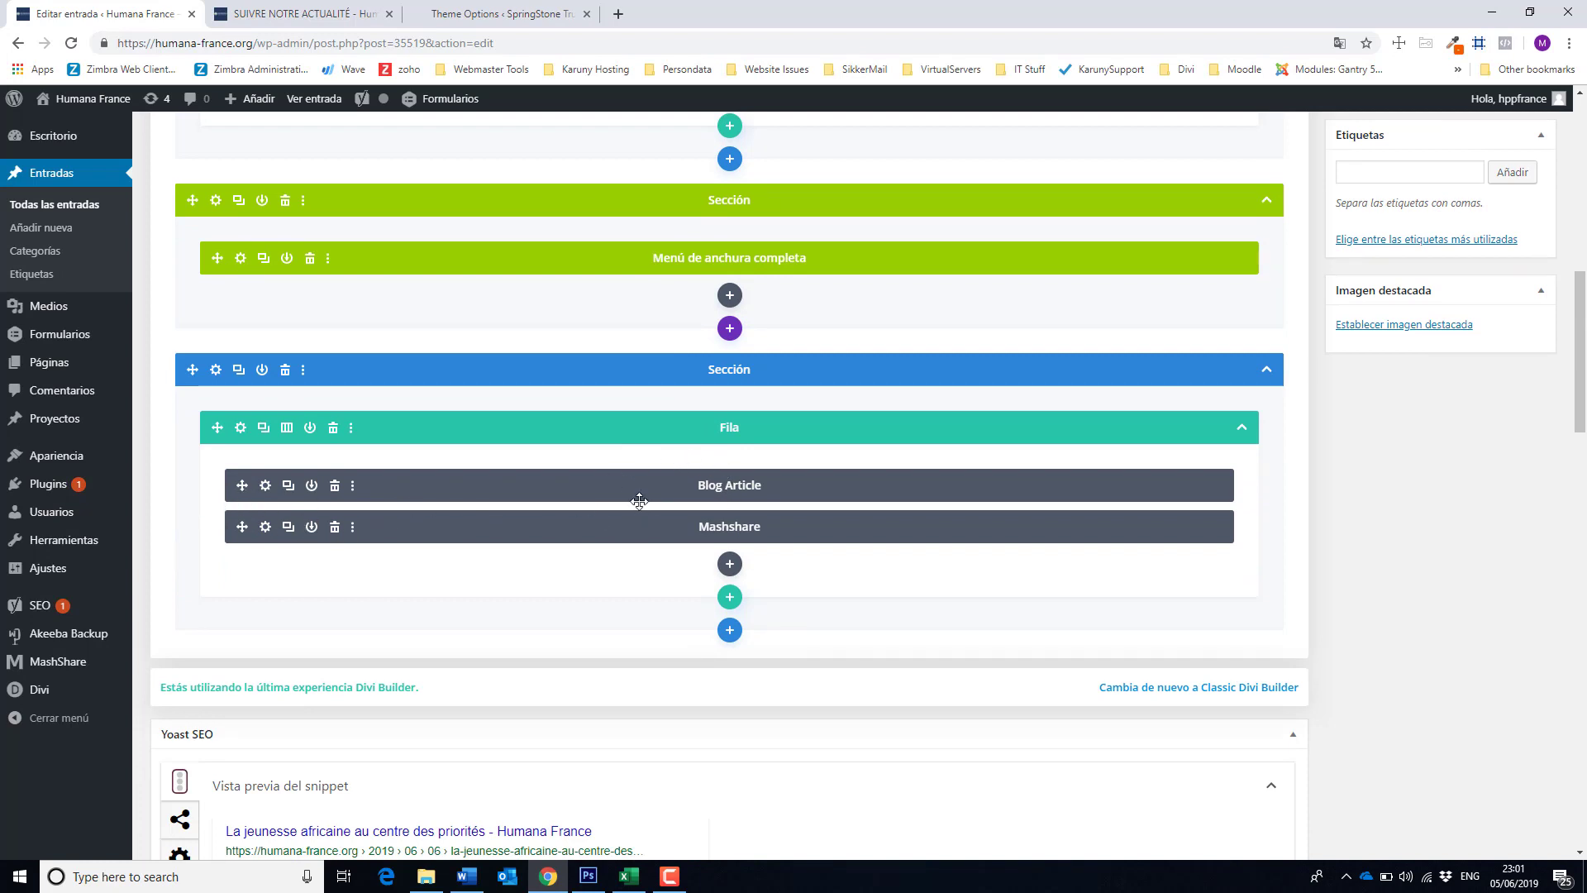
left_click(265, 487)
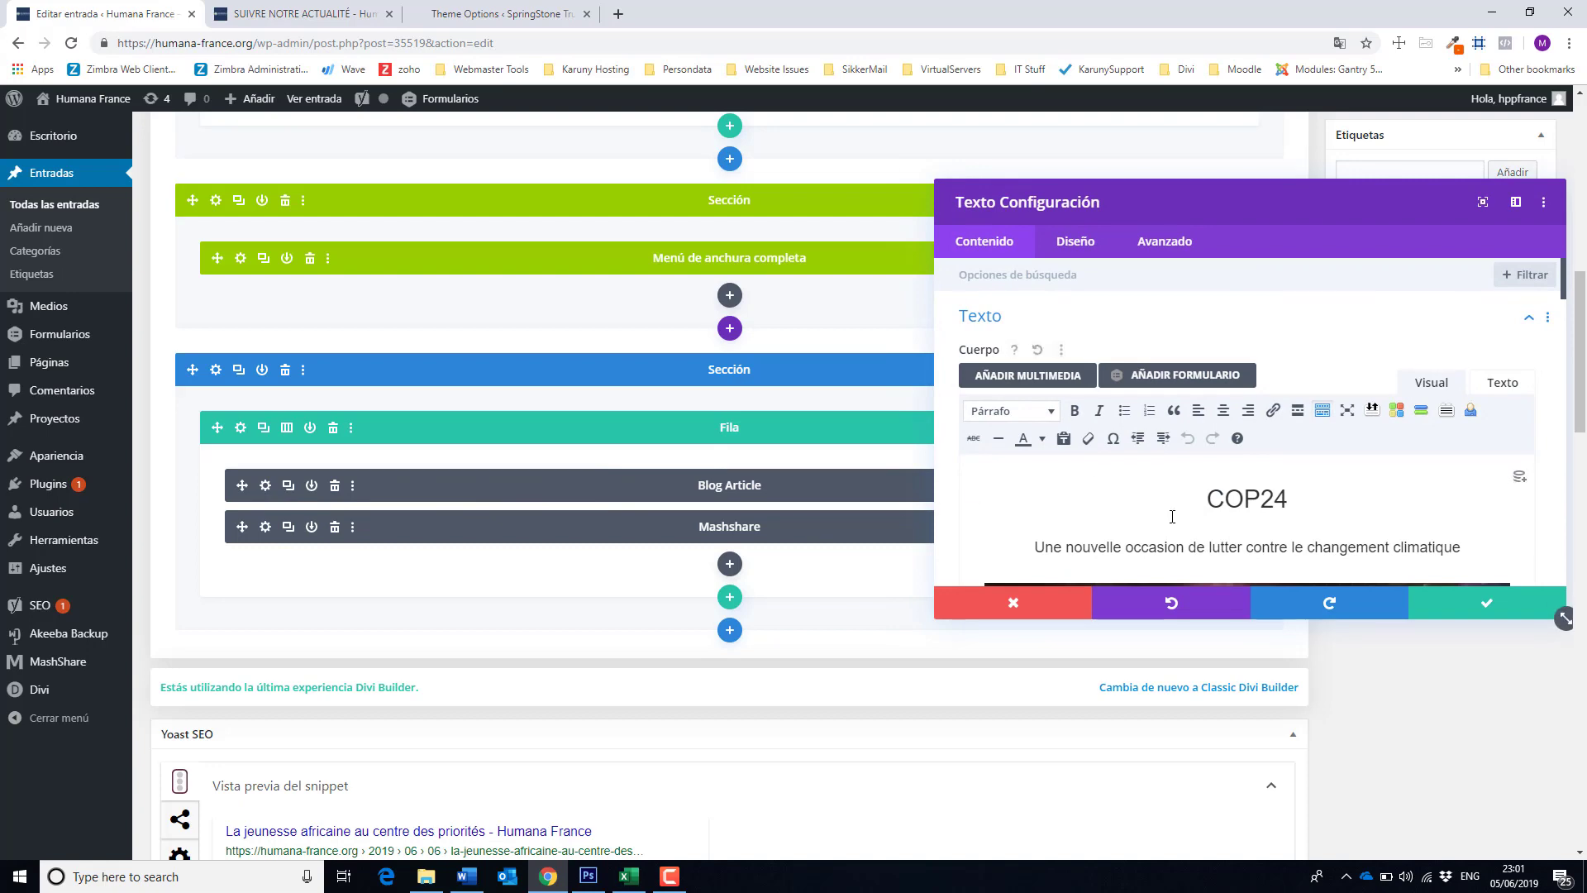
scroll(1172, 517, "down", 10)
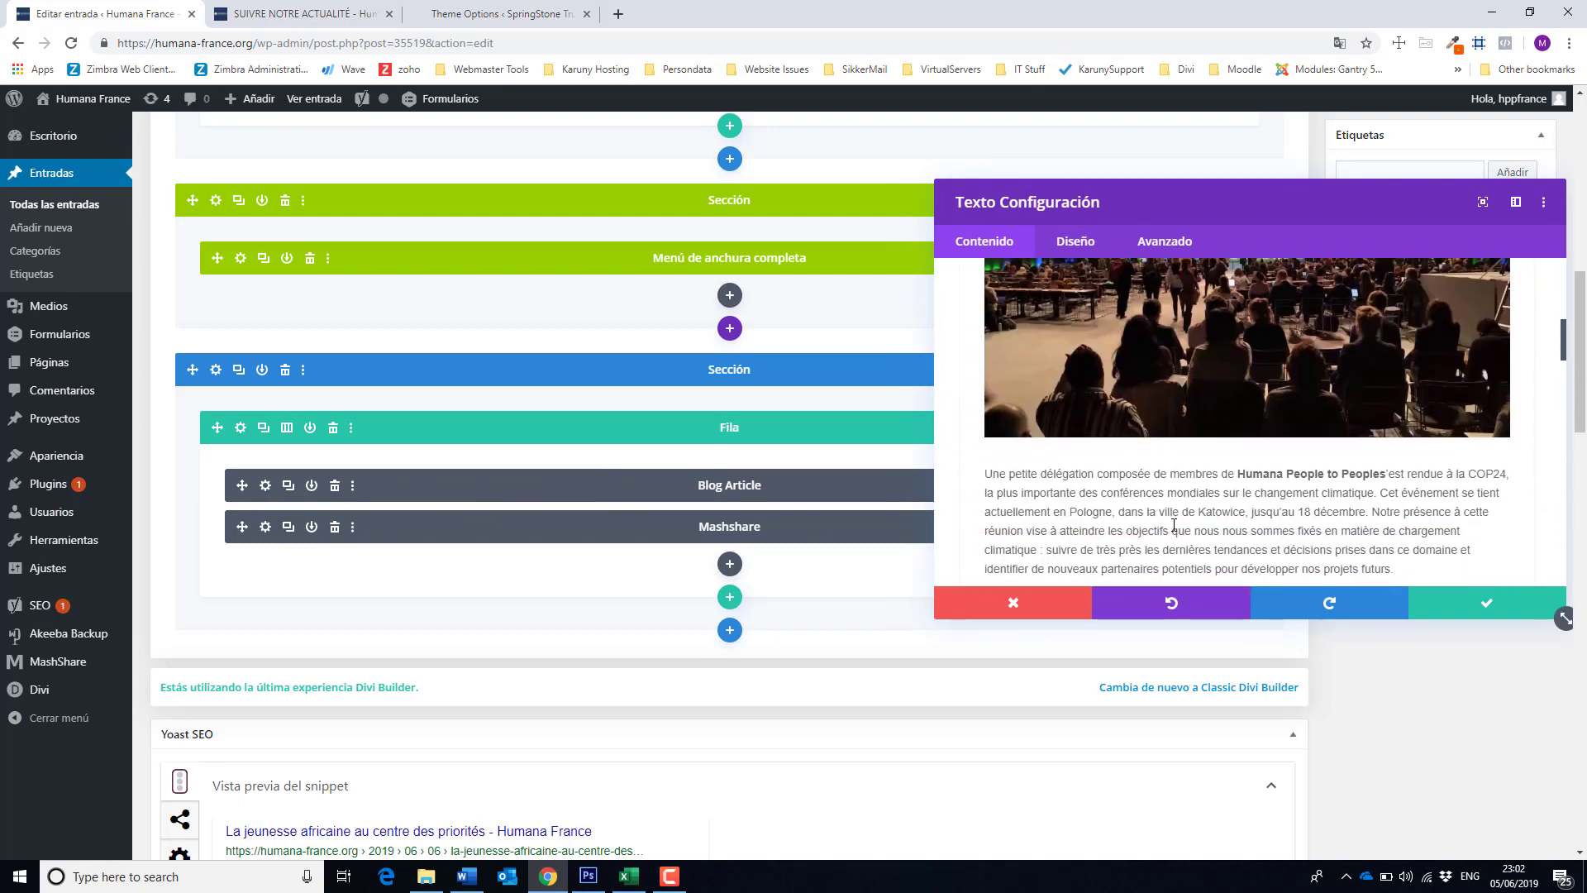
scroll(1173, 525, "down", 2)
scroll(1174, 525, "up", 12)
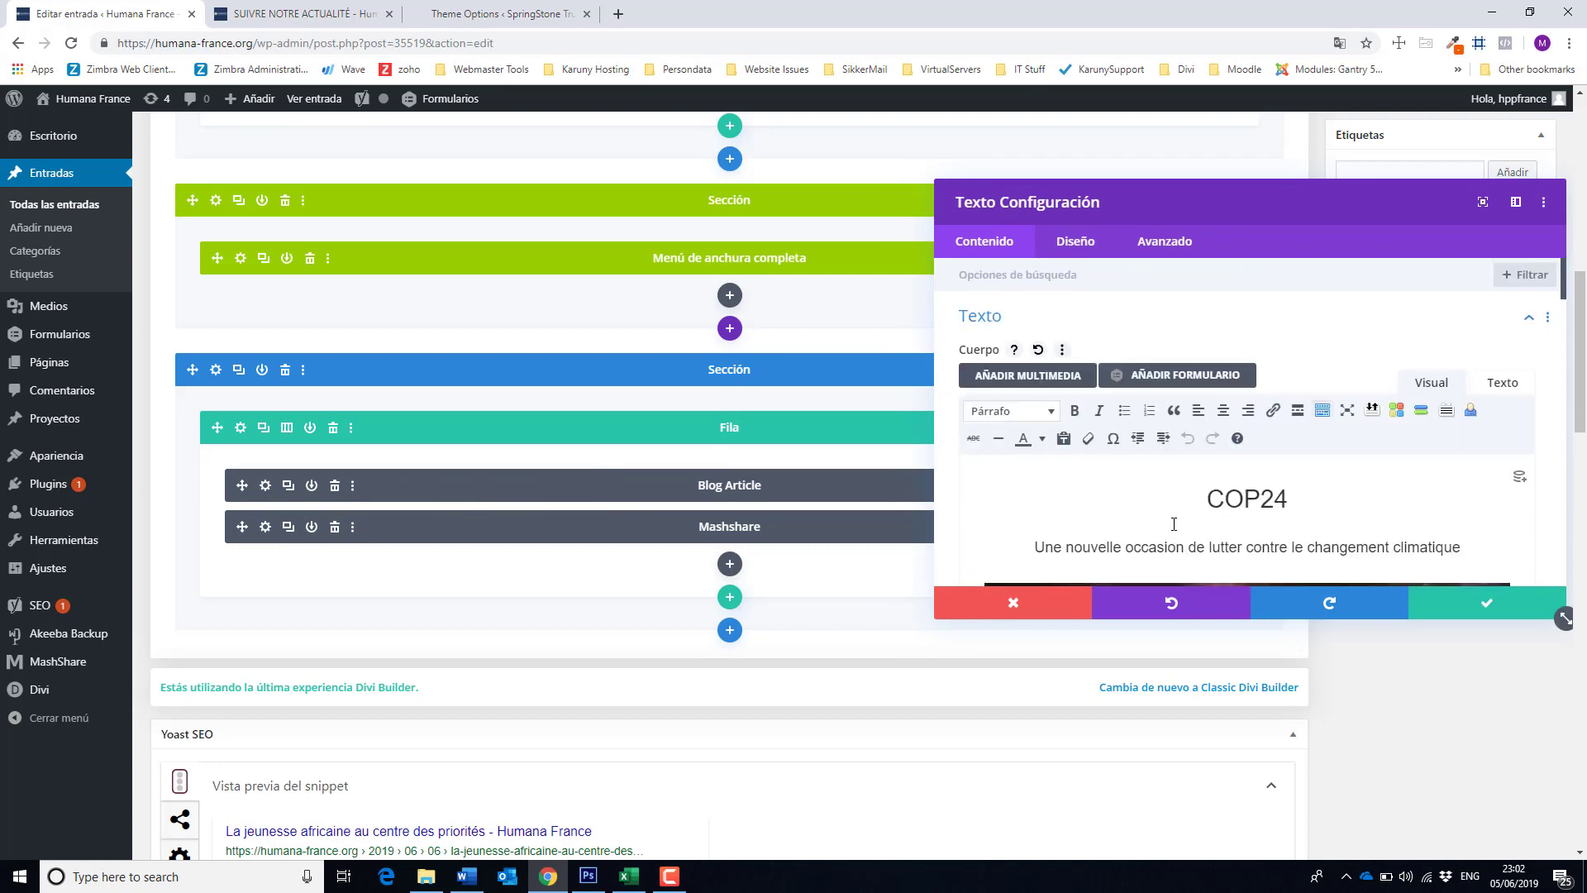
Enlarge the text settings window and delete the entire COP24 content from the Blog Article body.
left_click(1202, 498)
key("ctrl+a")
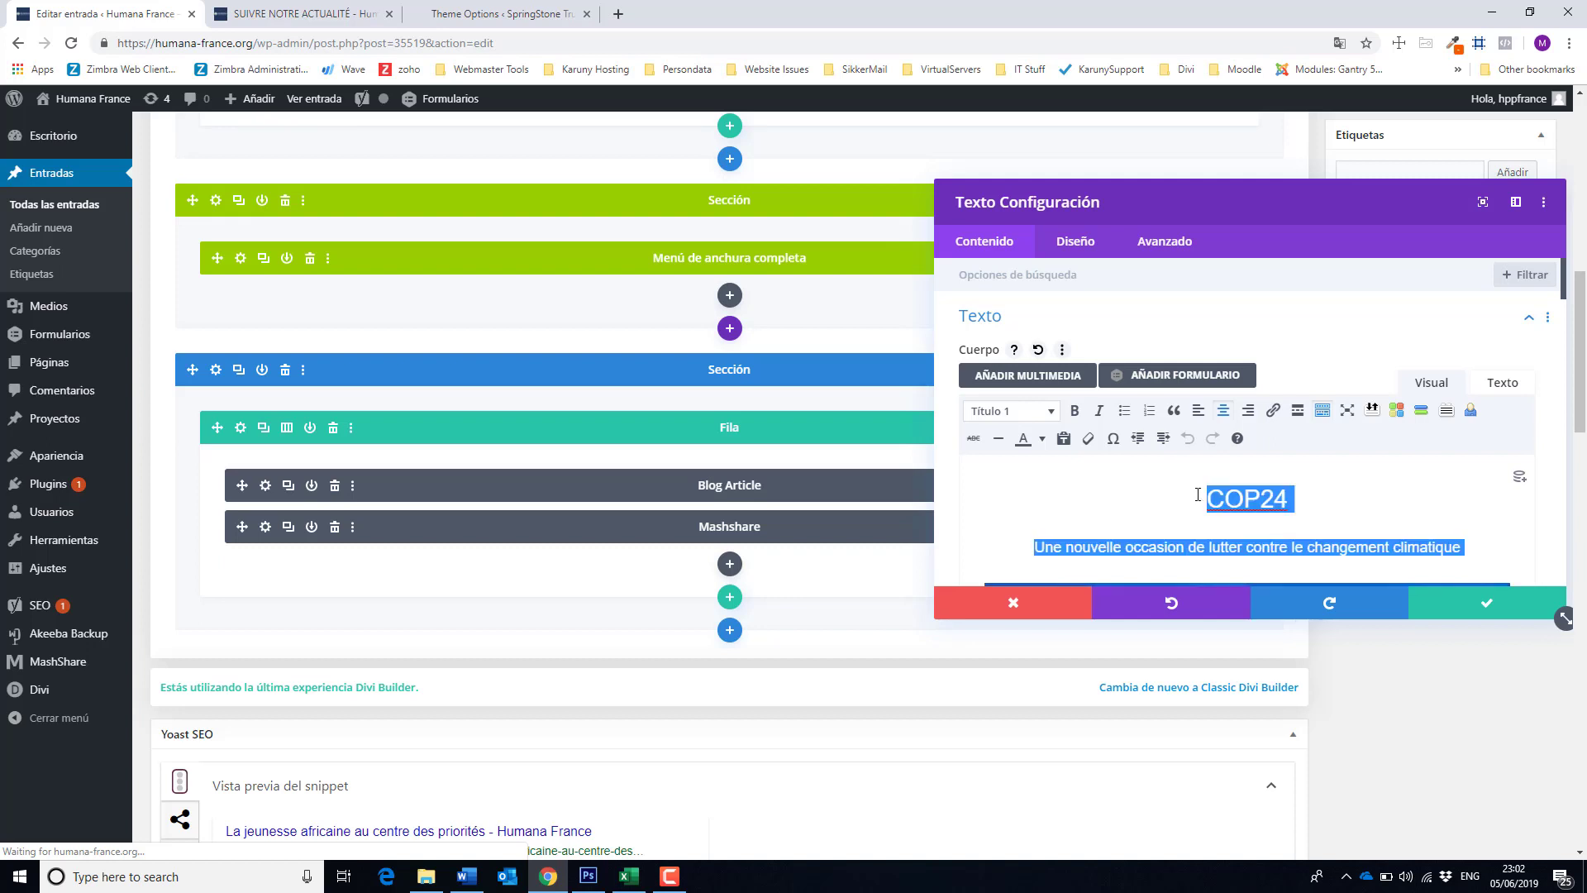
left_click_drag(1191, 211, 776, 150)
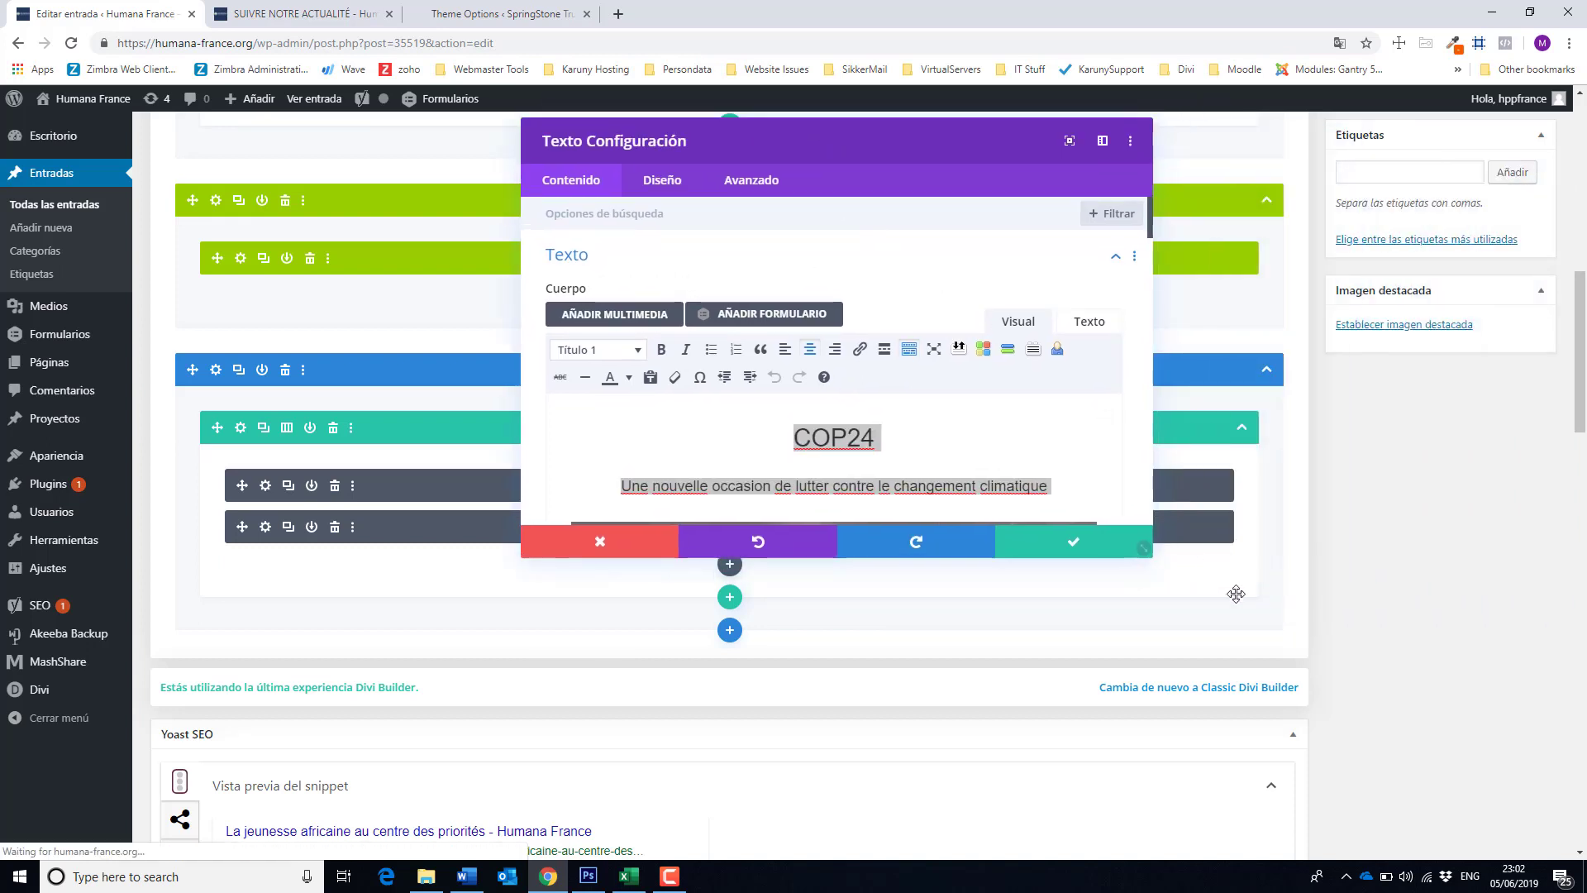
left_click_drag(1153, 555, 1374, 671)
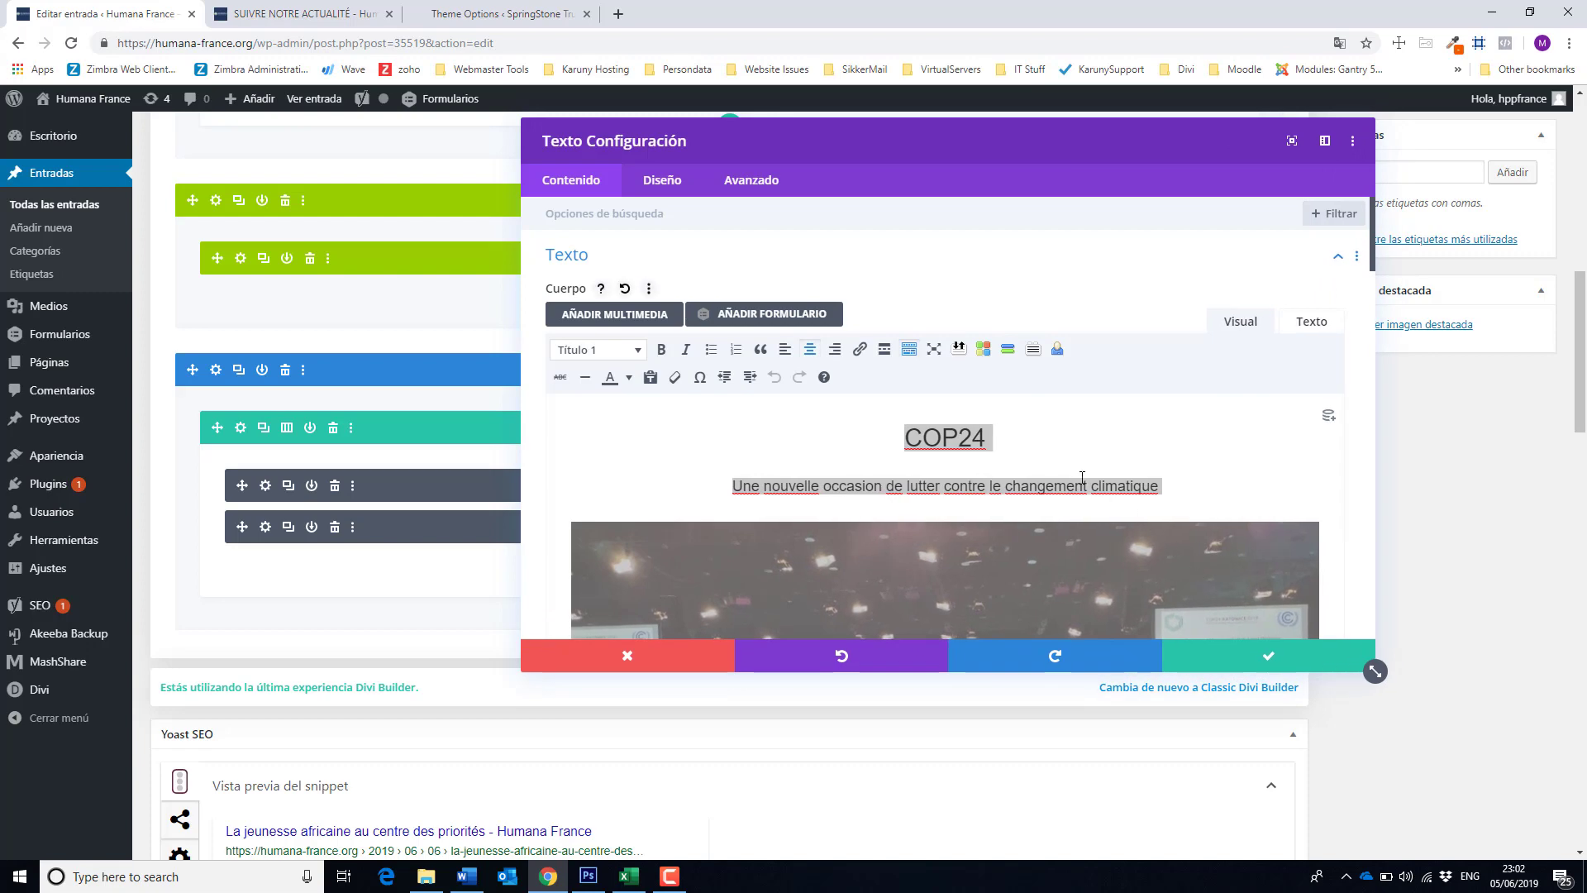
left_click(1064, 456)
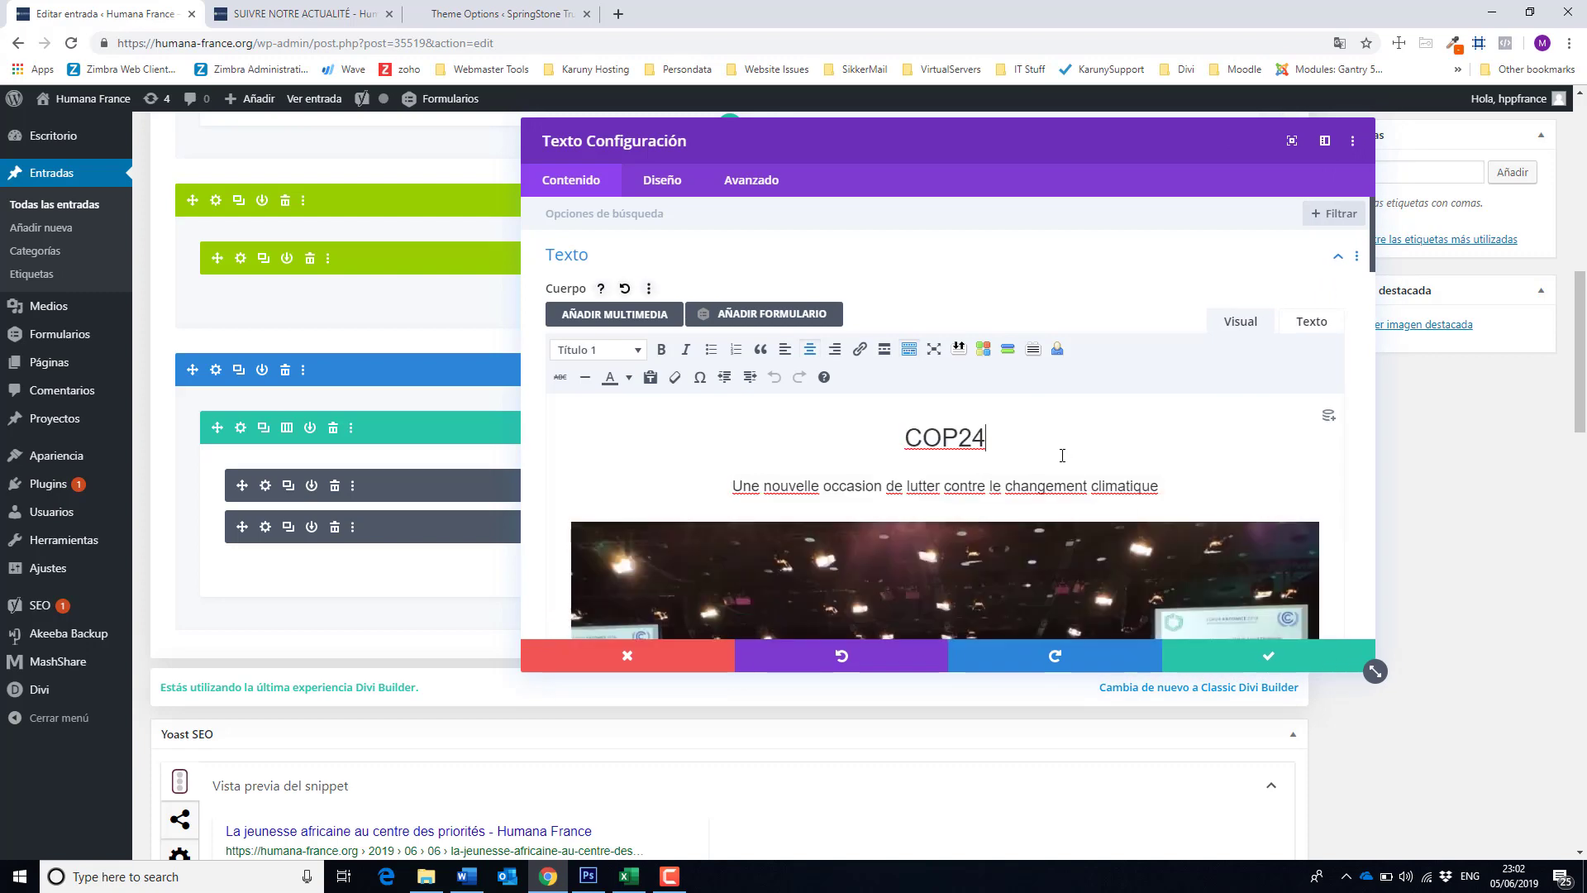
key("ctrl+a")
scroll(992, 429, "down", 10)
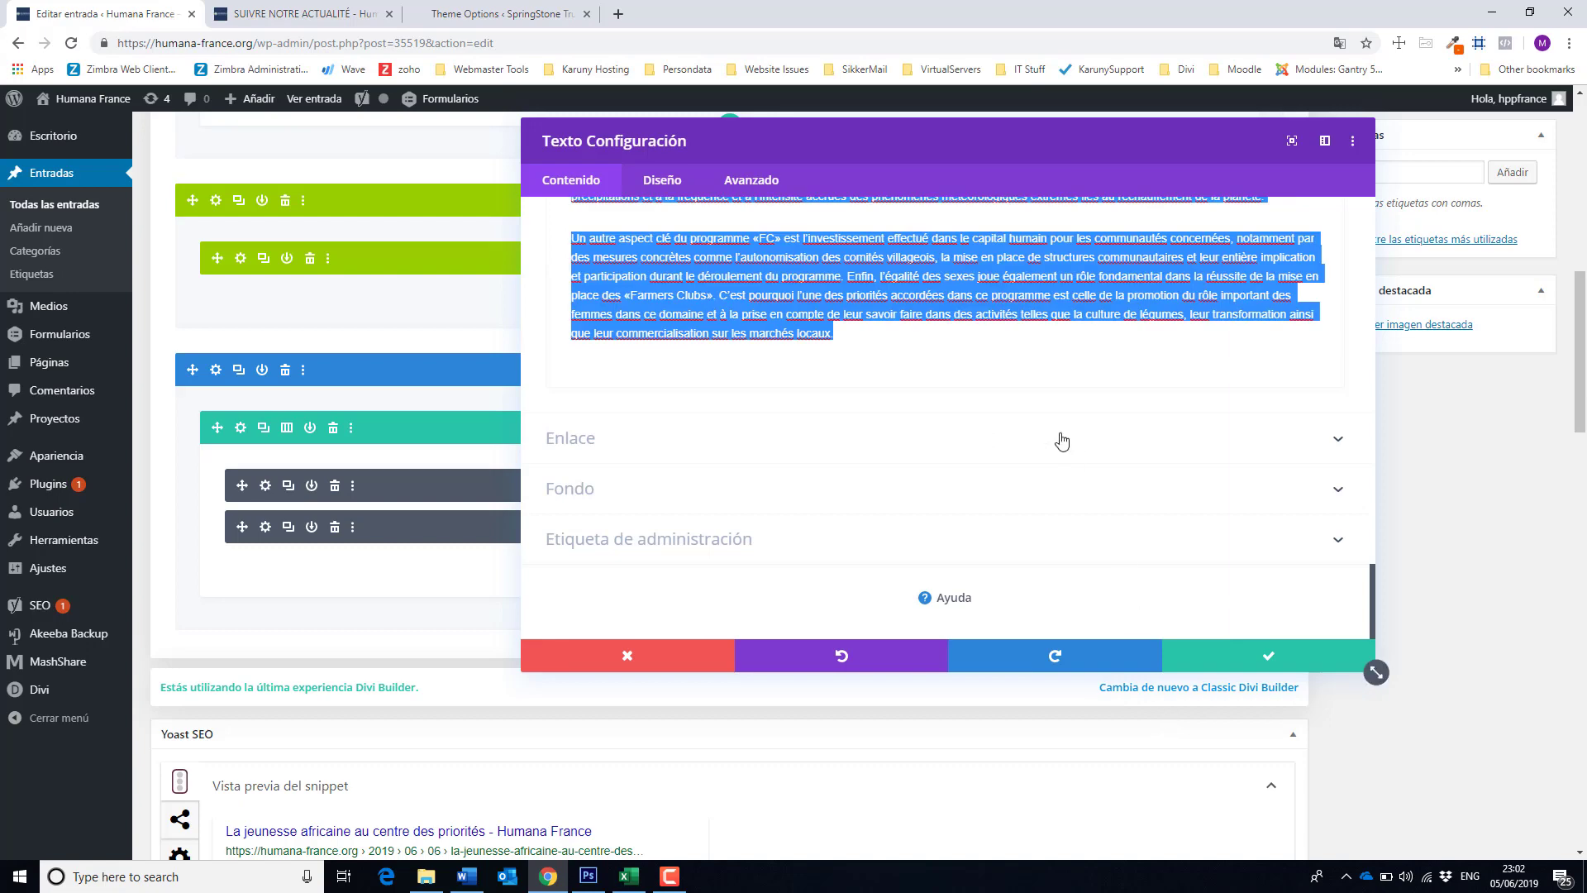
key("BackSpace")
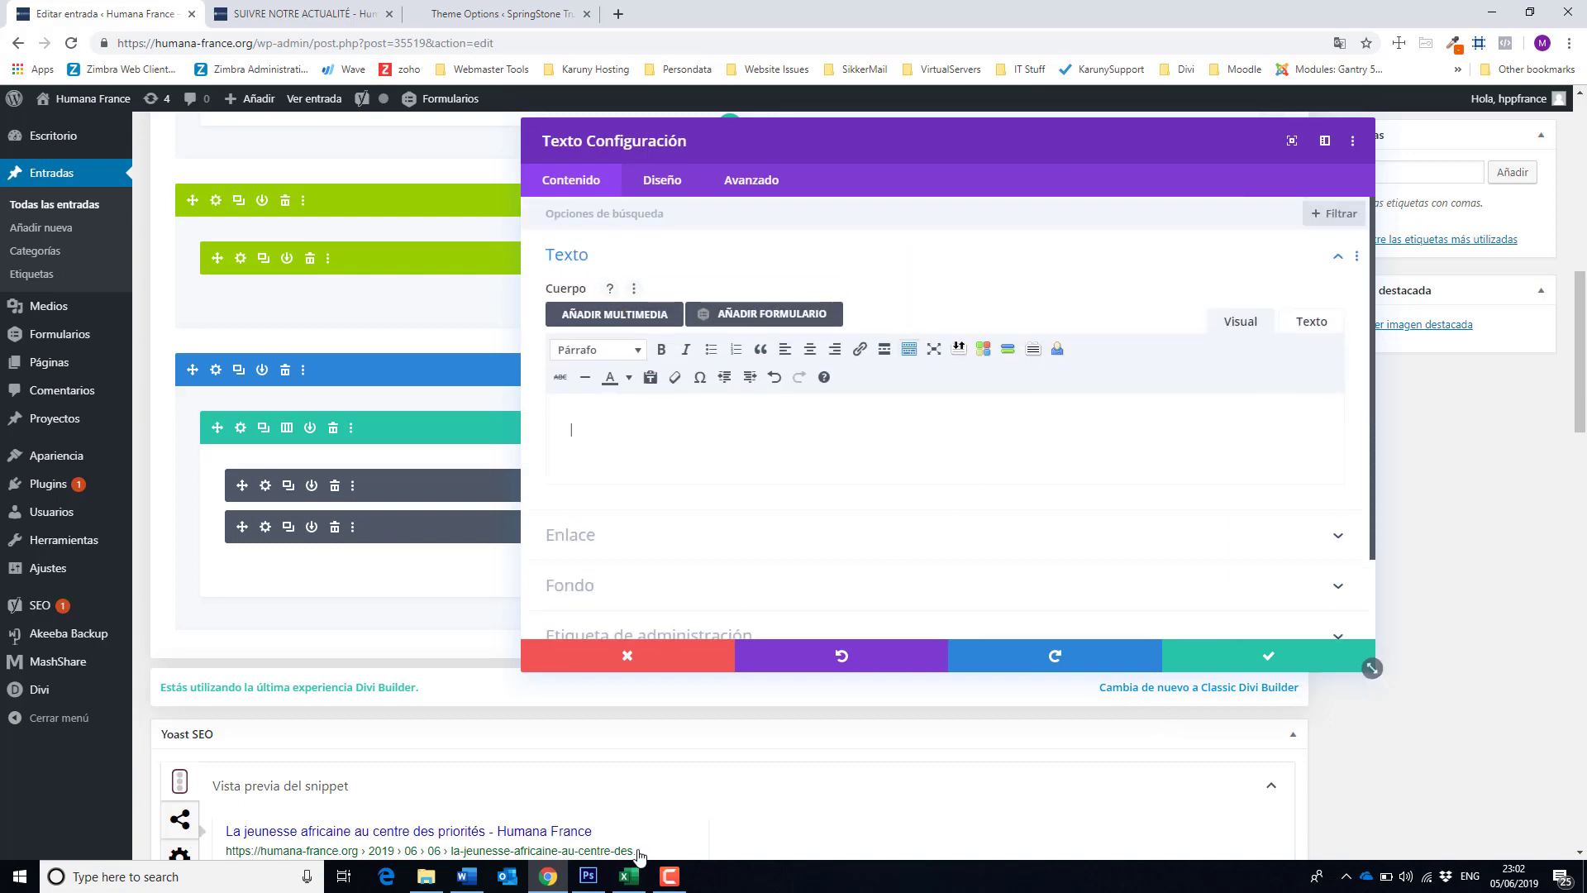
Copy the complete article from the Word document and paste it as plain text into the Blog Article body.
left_click(468, 886)
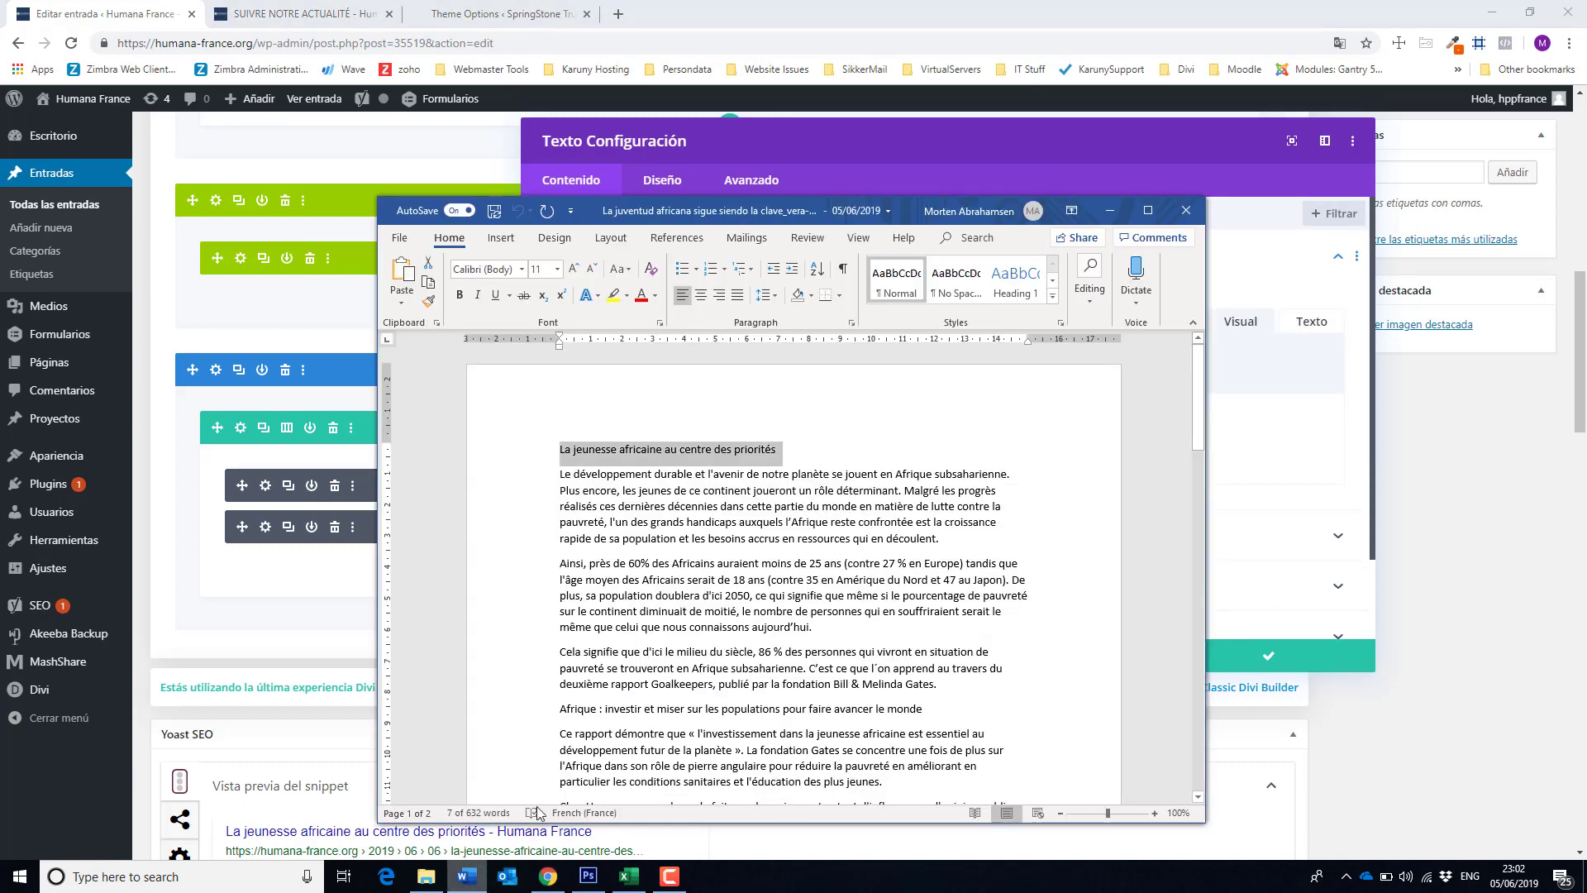
left_click(621, 623)
key("ctrl+a")
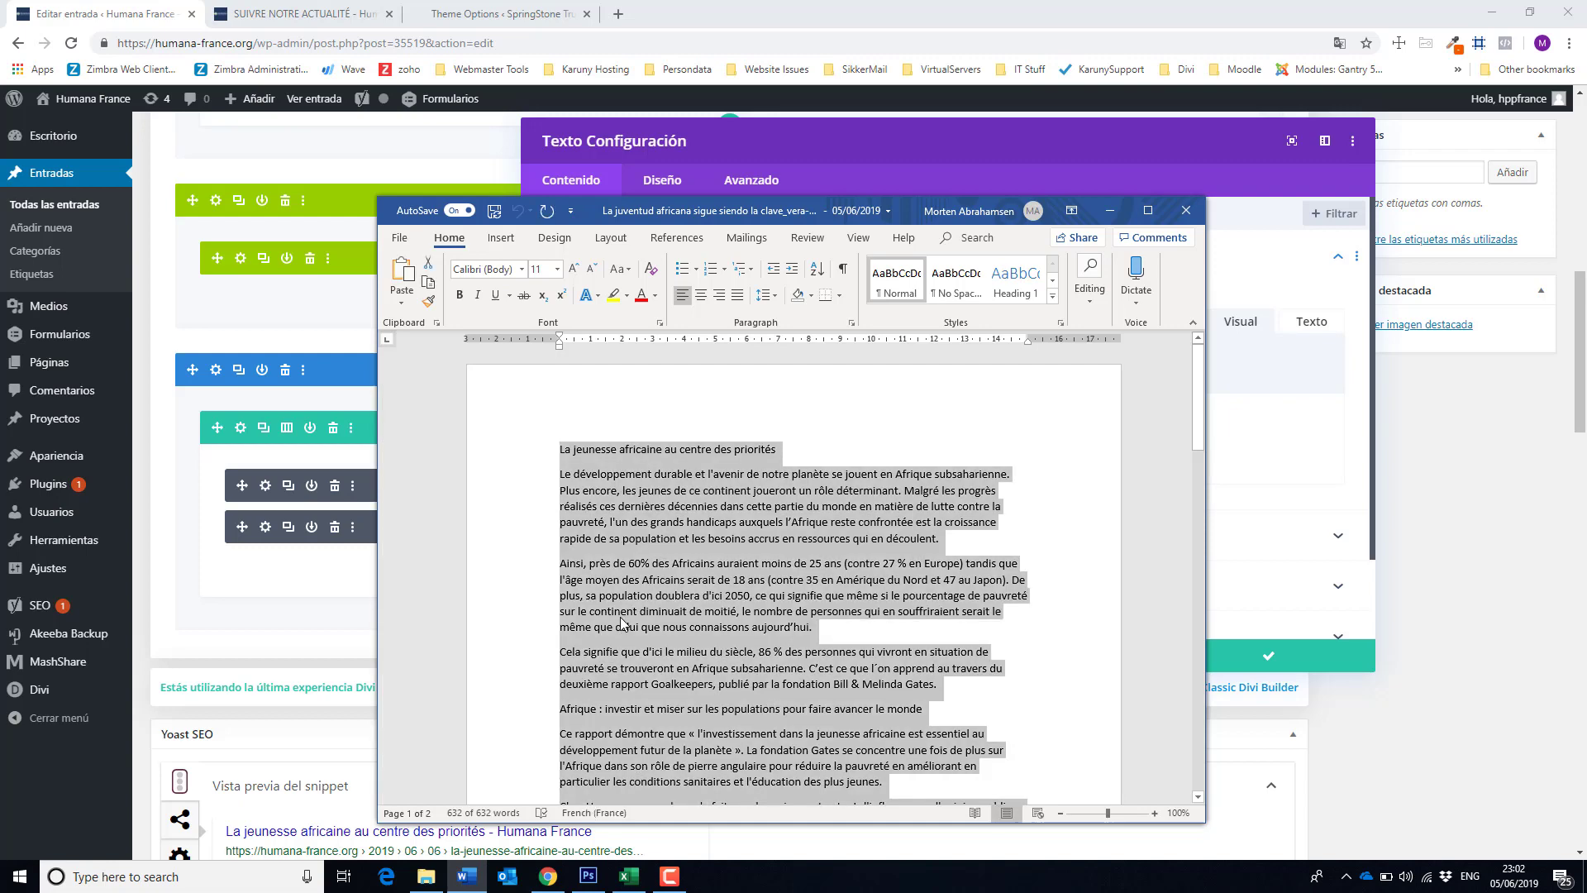
left_click(1109, 210)
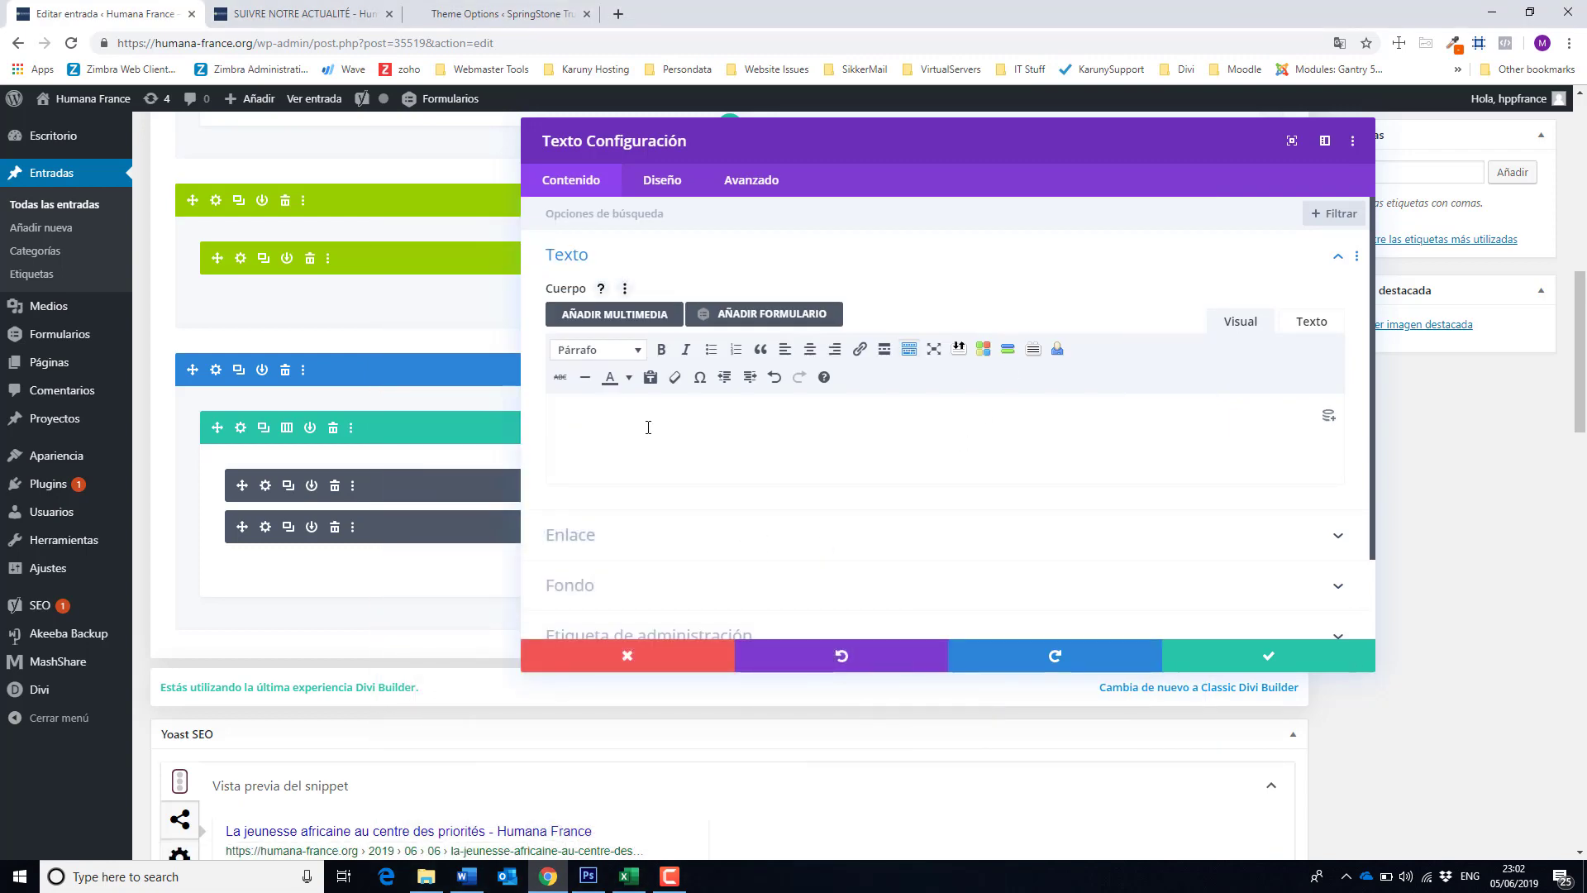
left_click(651, 382)
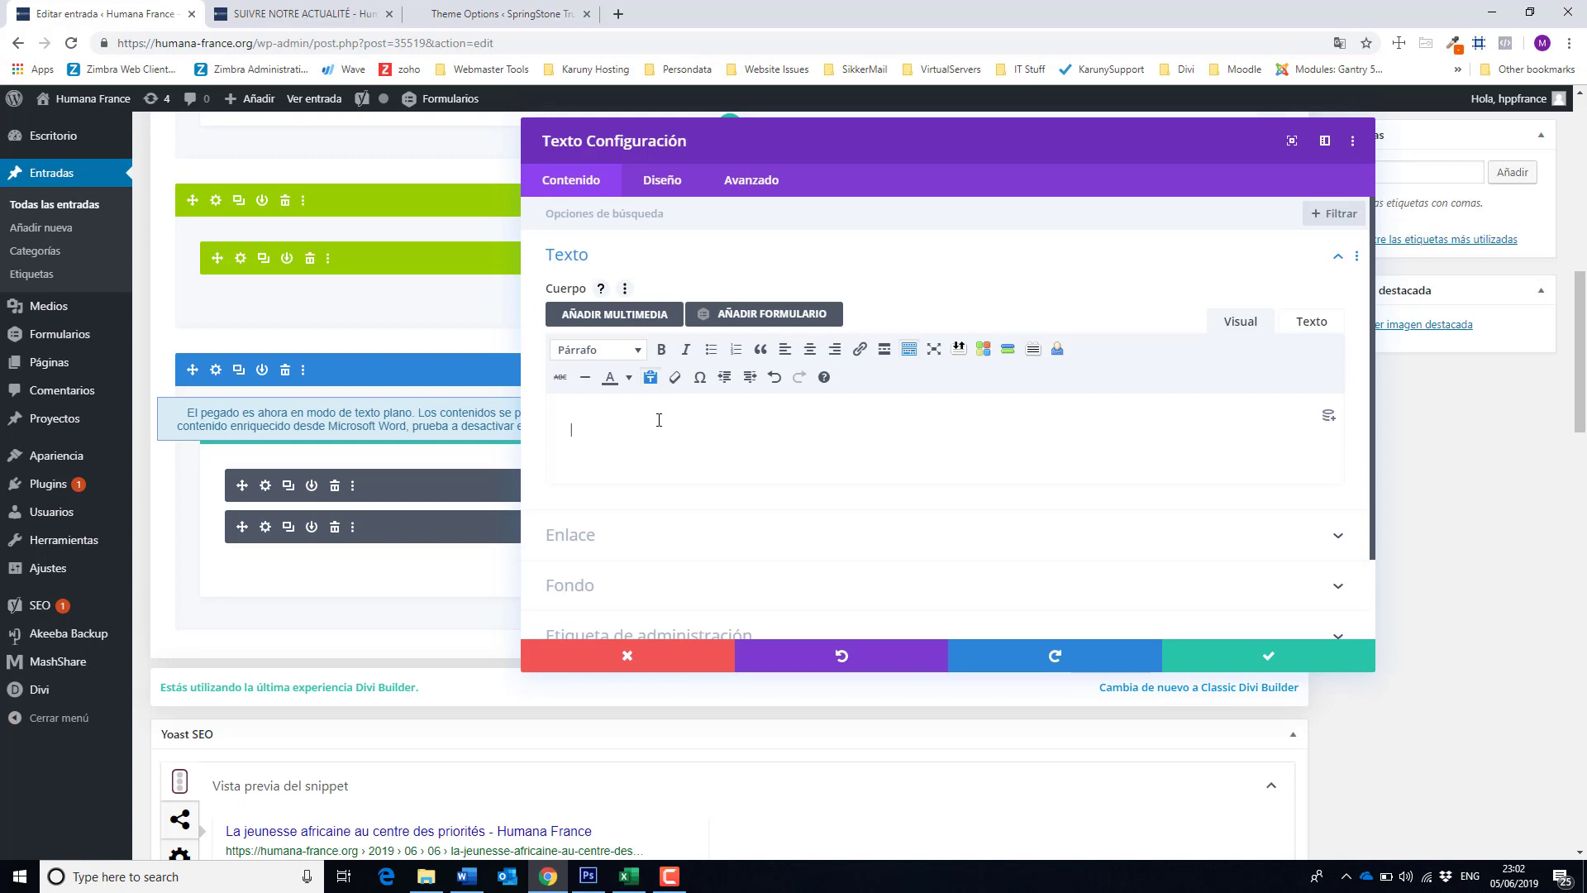
key("ctrl+v")
Delete the title line from the start of the pasted article and save the Blog Article module.
left_click_drag(799, 431, 571, 433)
key("Delete")
key("Delete")
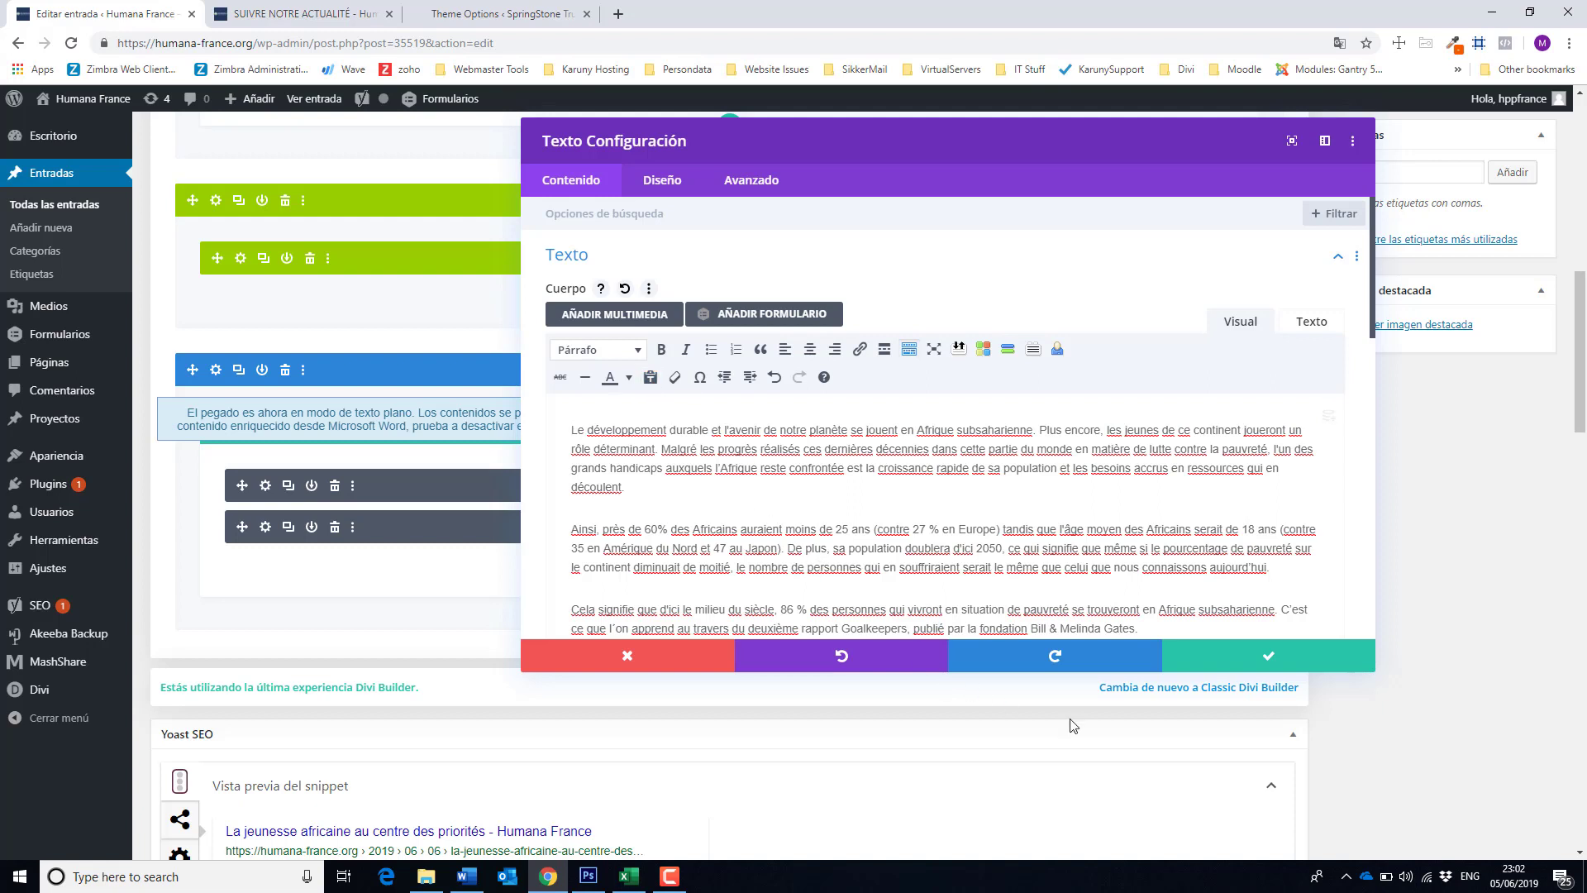
left_click(1268, 657)
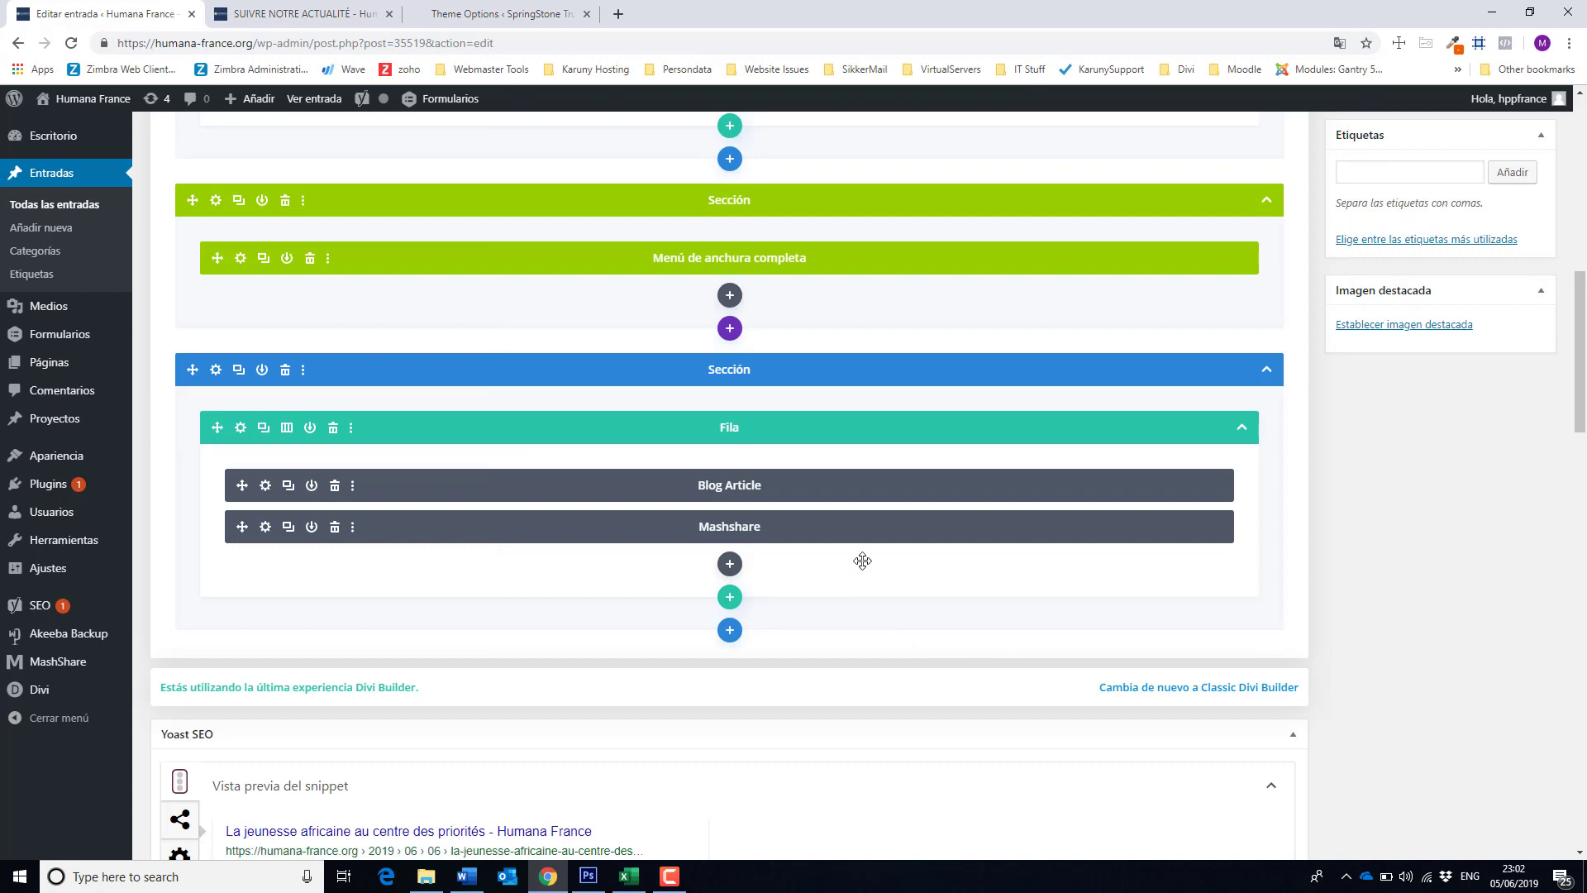
Reopen the Blog Article module and insert an empty line above the first paragraph of the body.
scroll(862, 561, "up", 1)
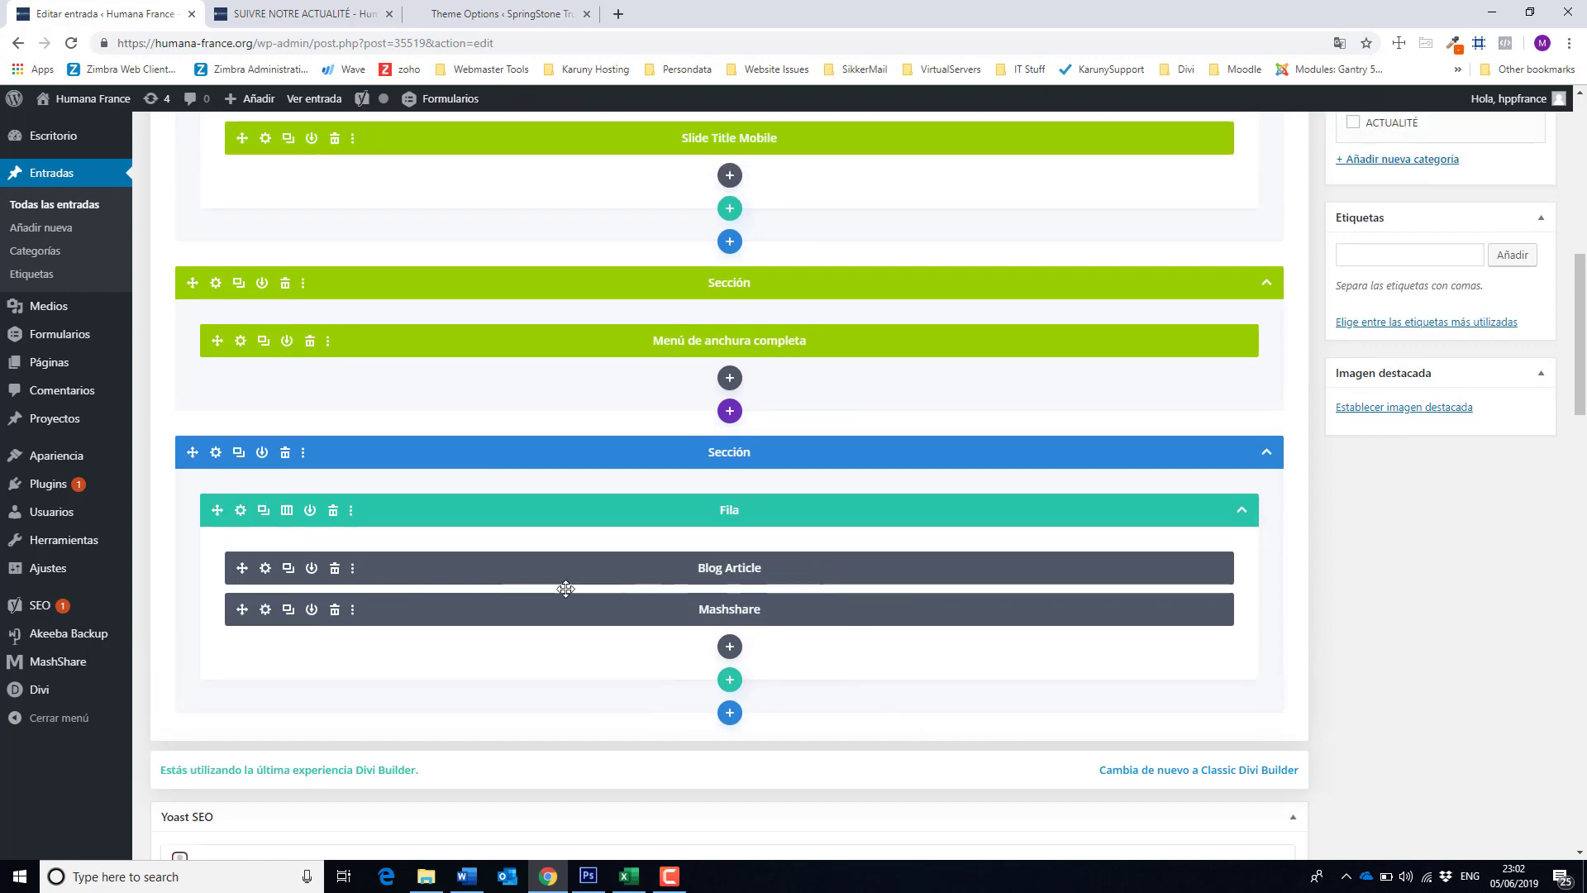
left_click(266, 570)
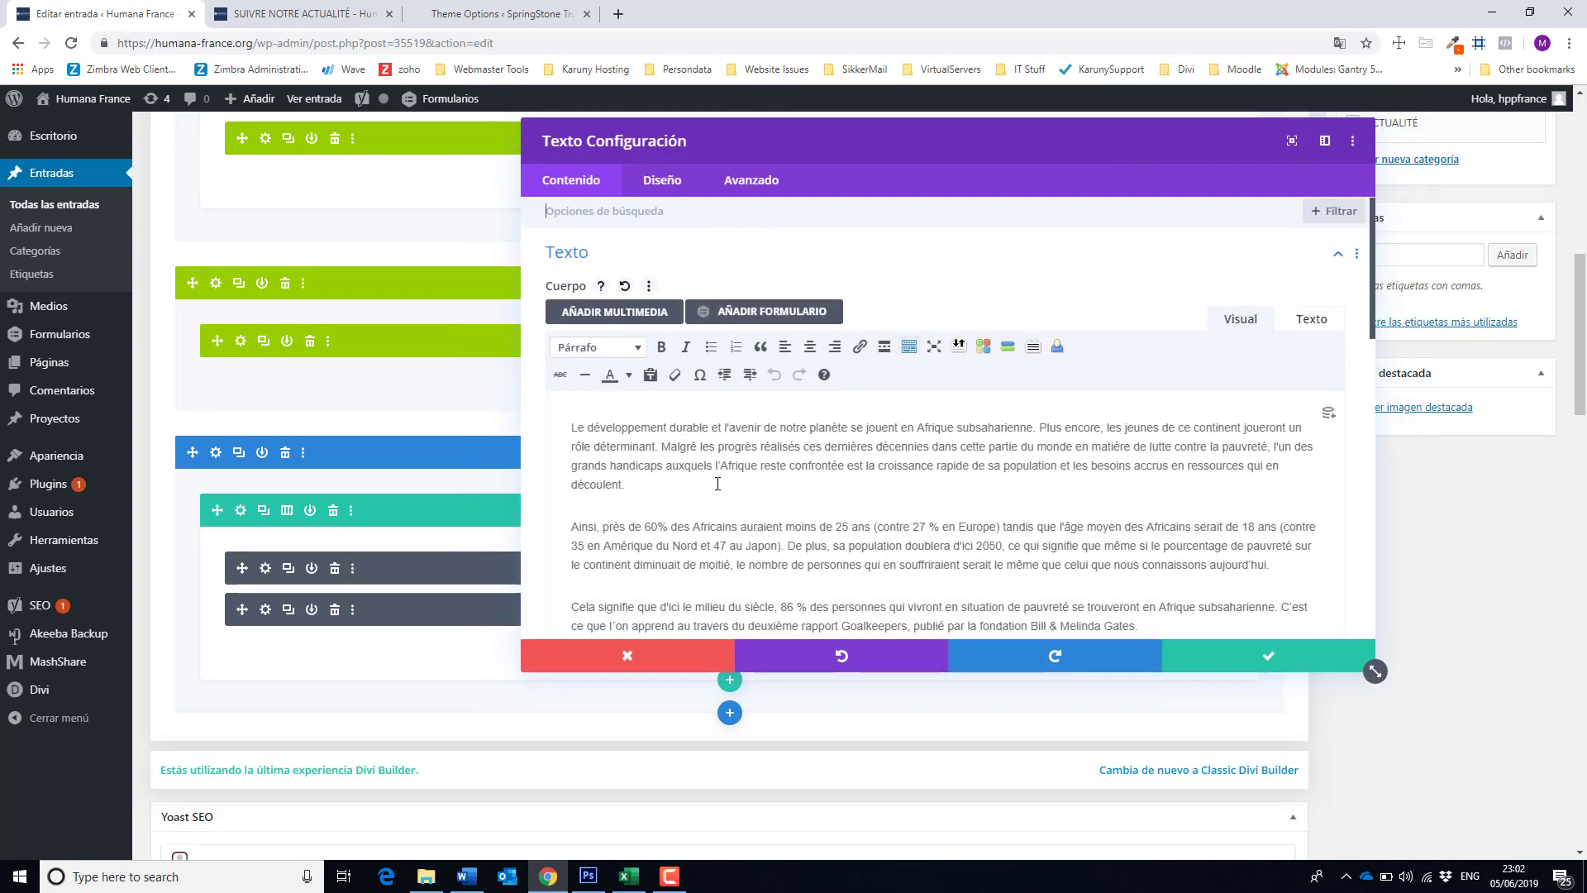
scroll(717, 484, "down", 2)
scroll(717, 484, "up", 3)
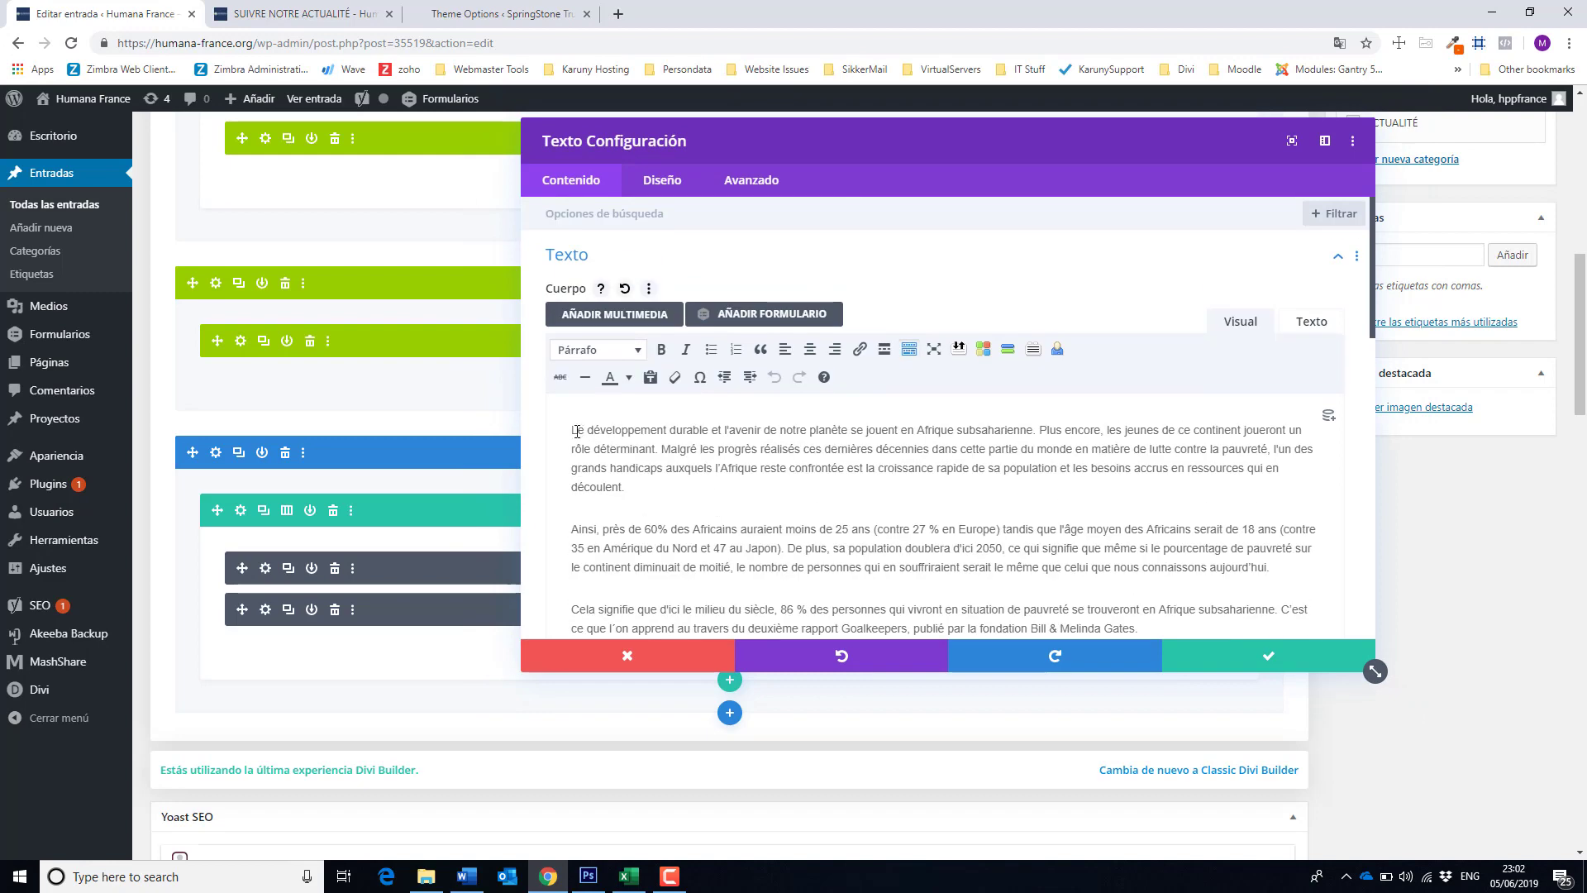
left_click(571, 430)
key("Return")
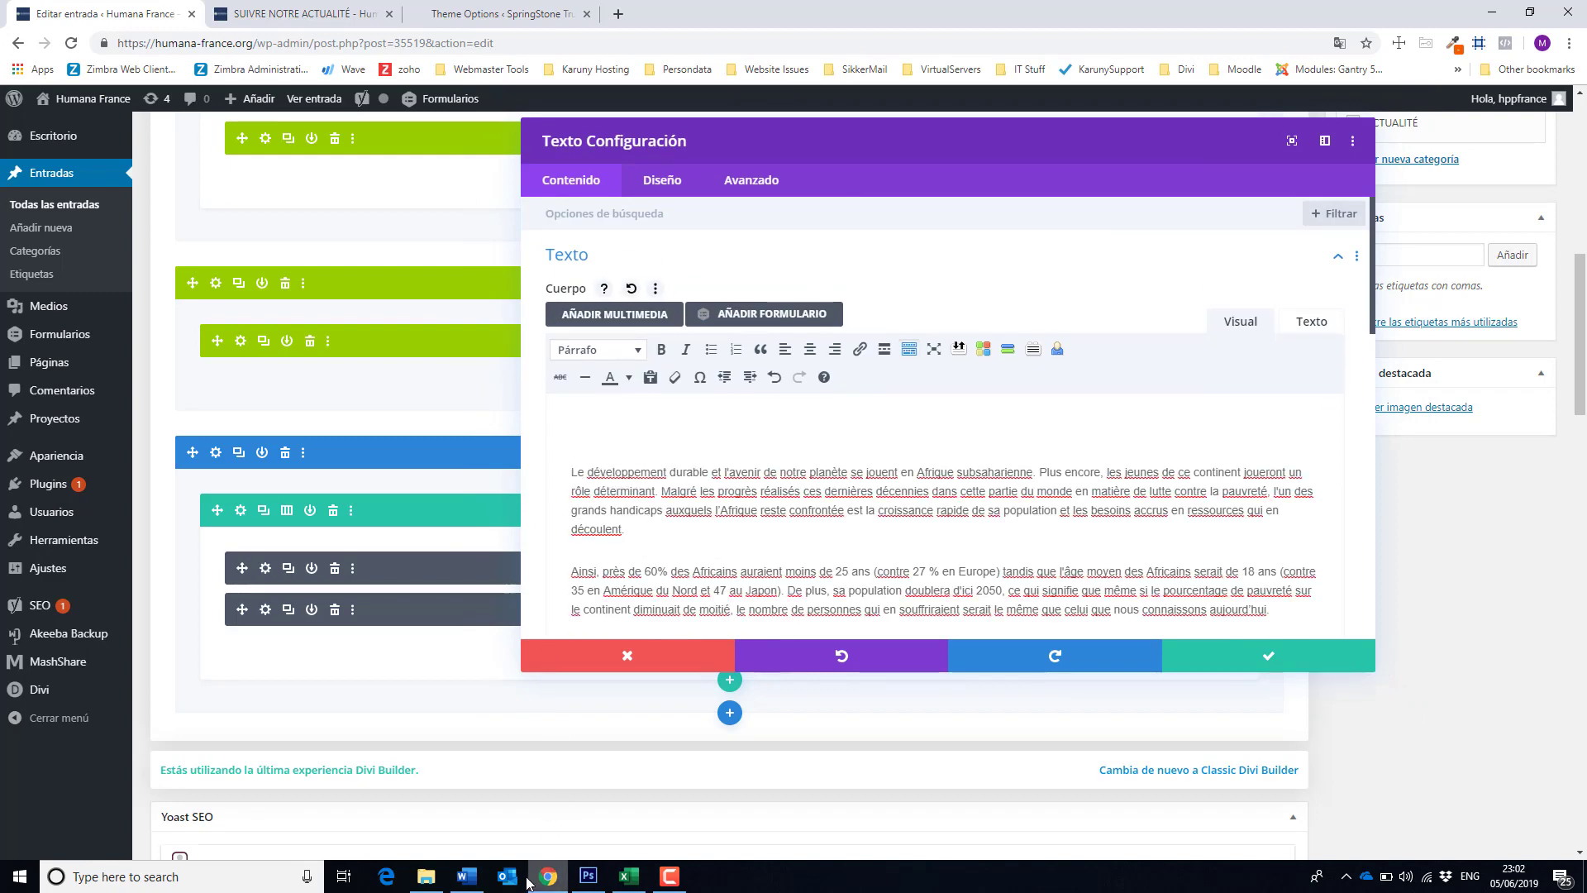
Copy the title "La jeunesse africaine au centre des priorités" from the Word document and paste it as plain text above the first paragraph.
left_click(467, 876)
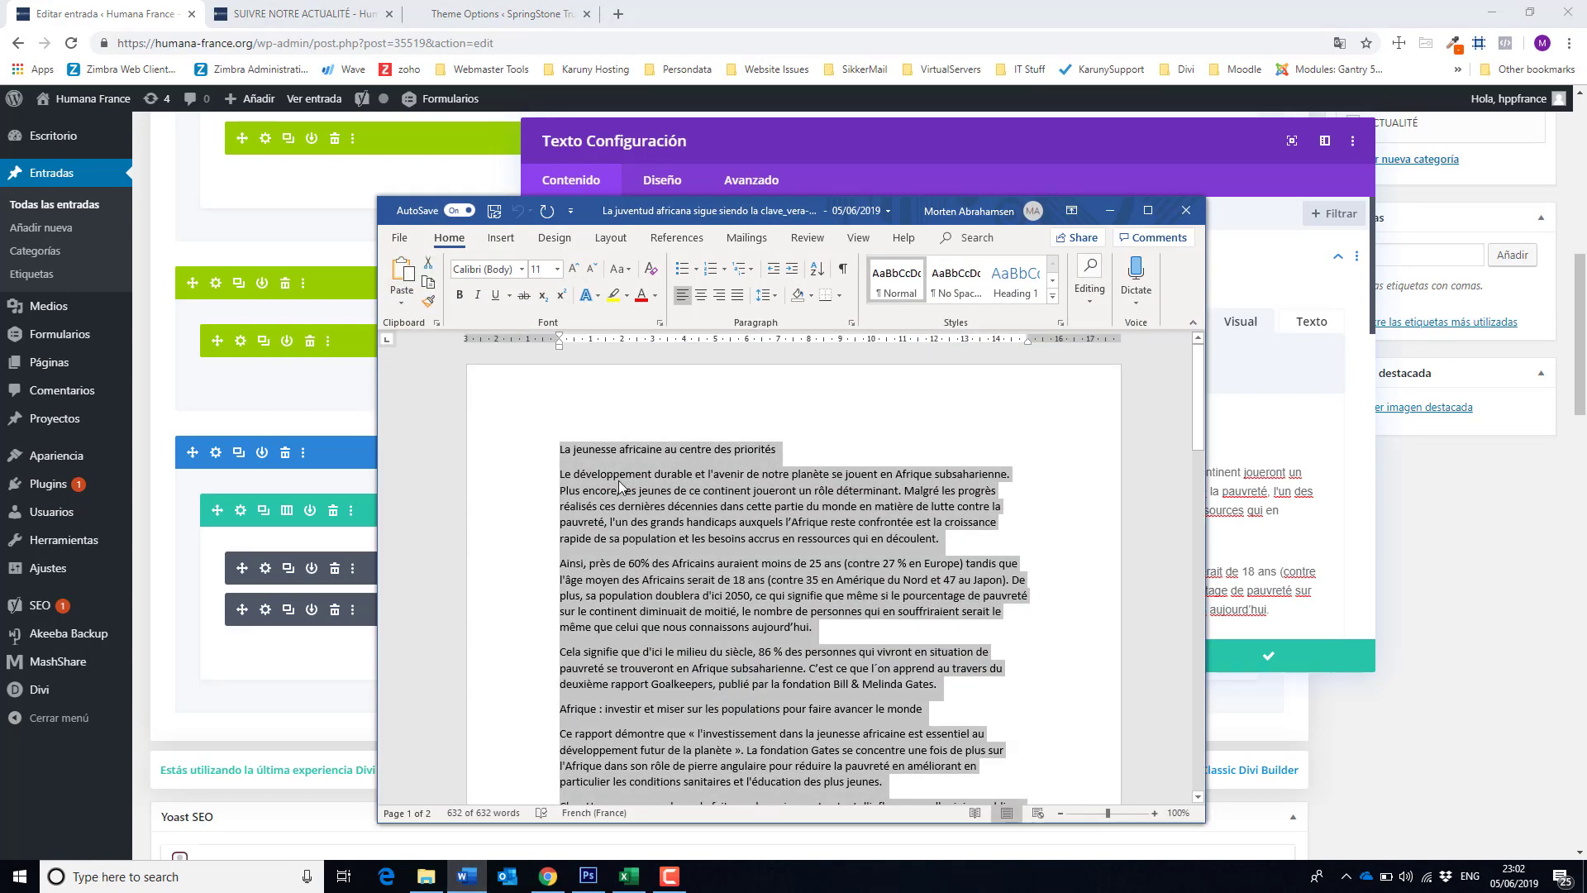
left_click(649, 474)
left_click_drag(792, 447, 550, 426)
key("ctrl+c")
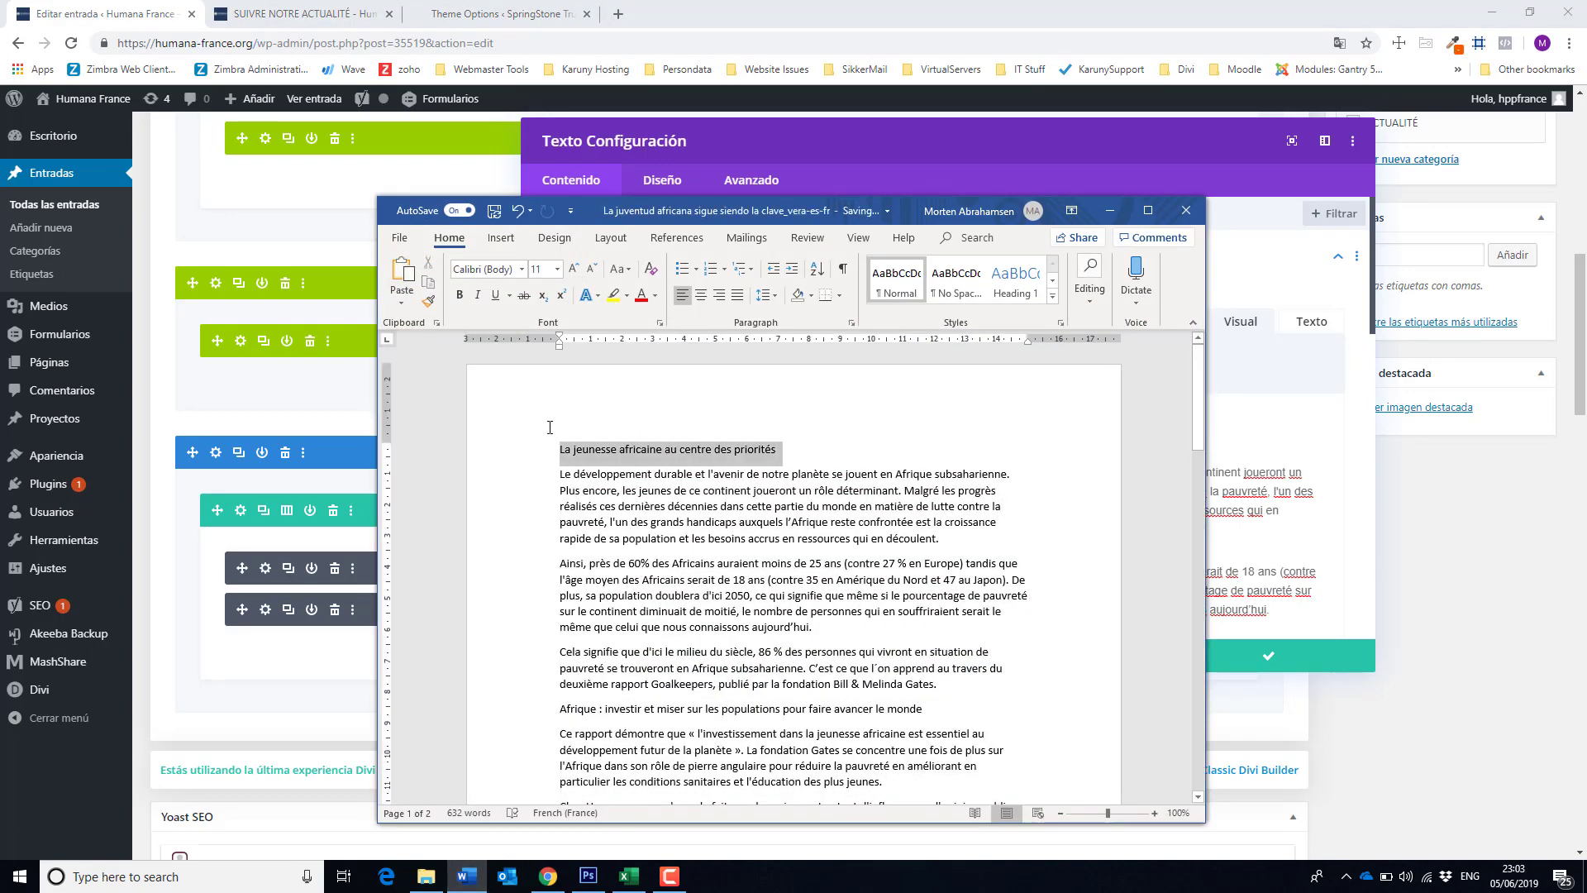
left_click(1110, 210)
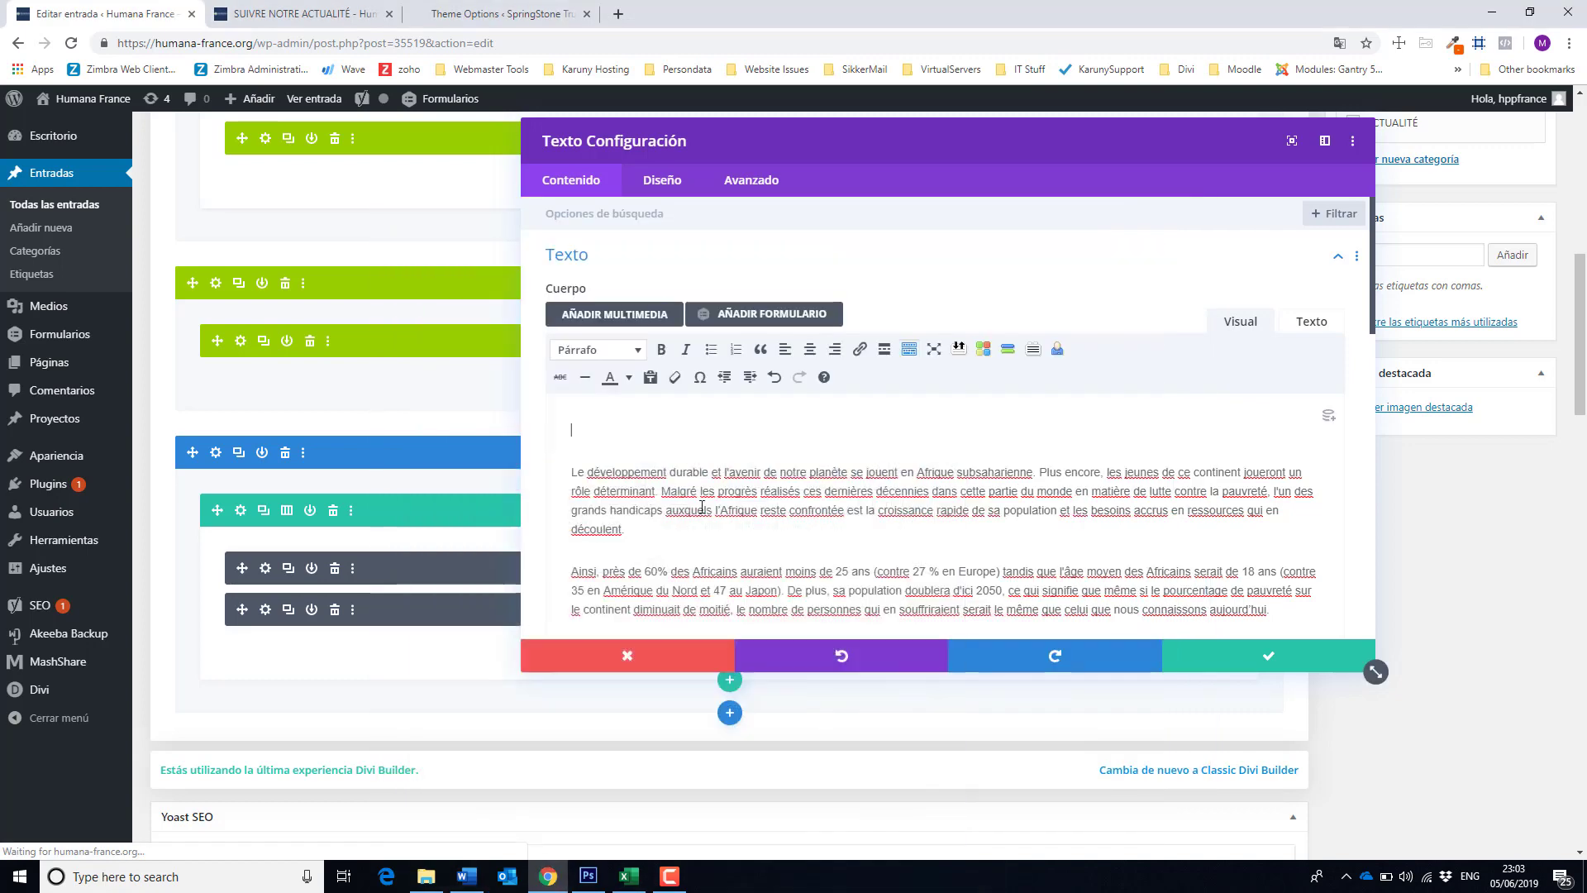
left_click(650, 377)
key("ctrl+v")
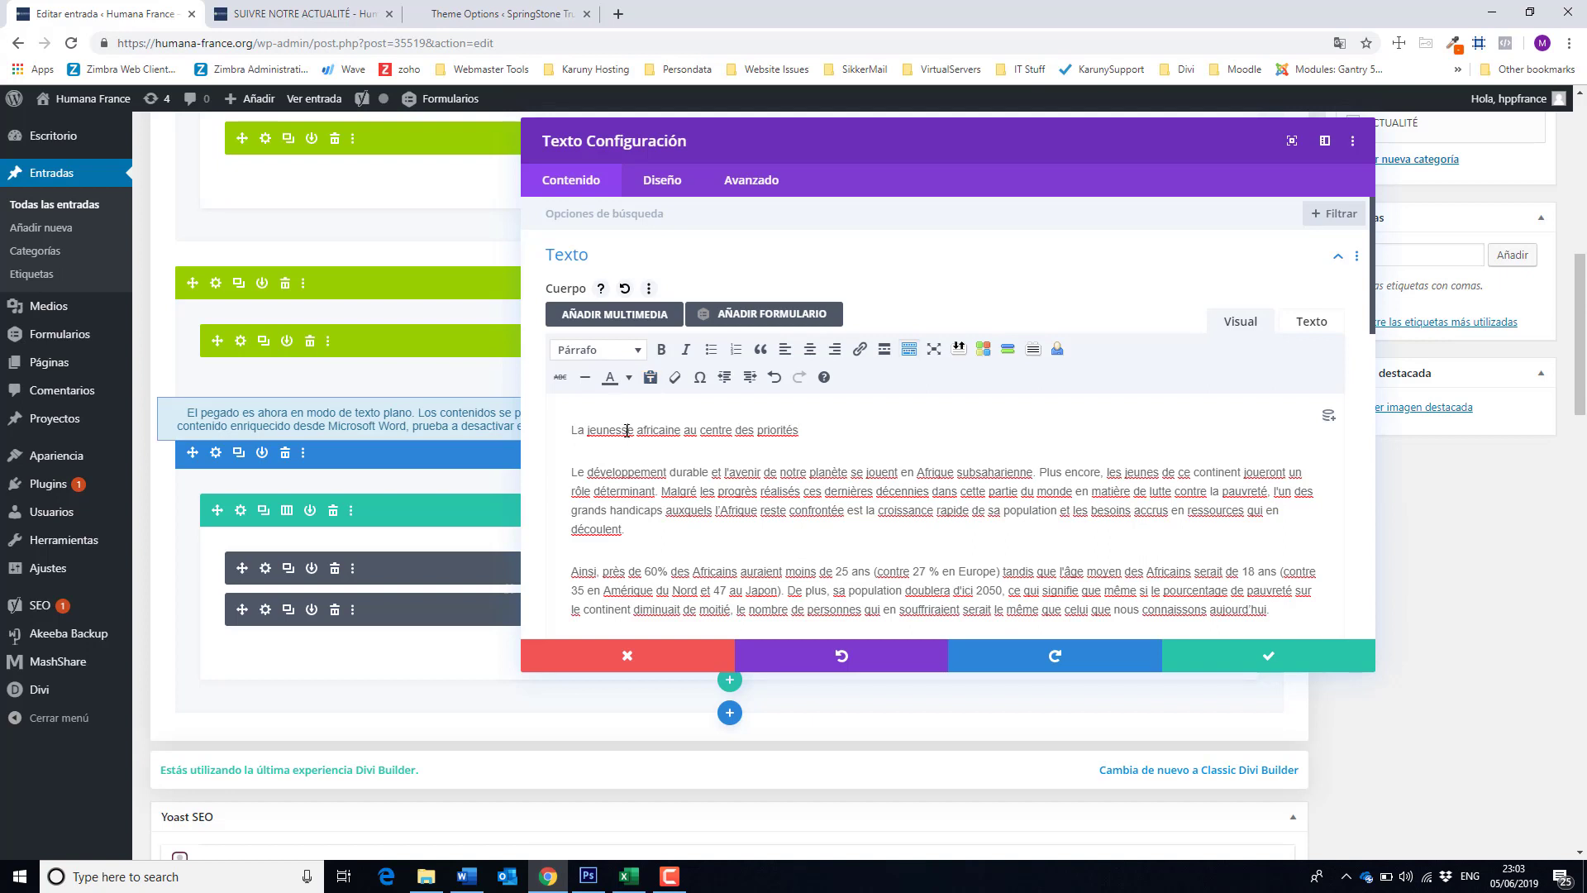
Format the article title in the body as a centred "Título 2" heading and save the Blog Article module.
left_click(636, 353)
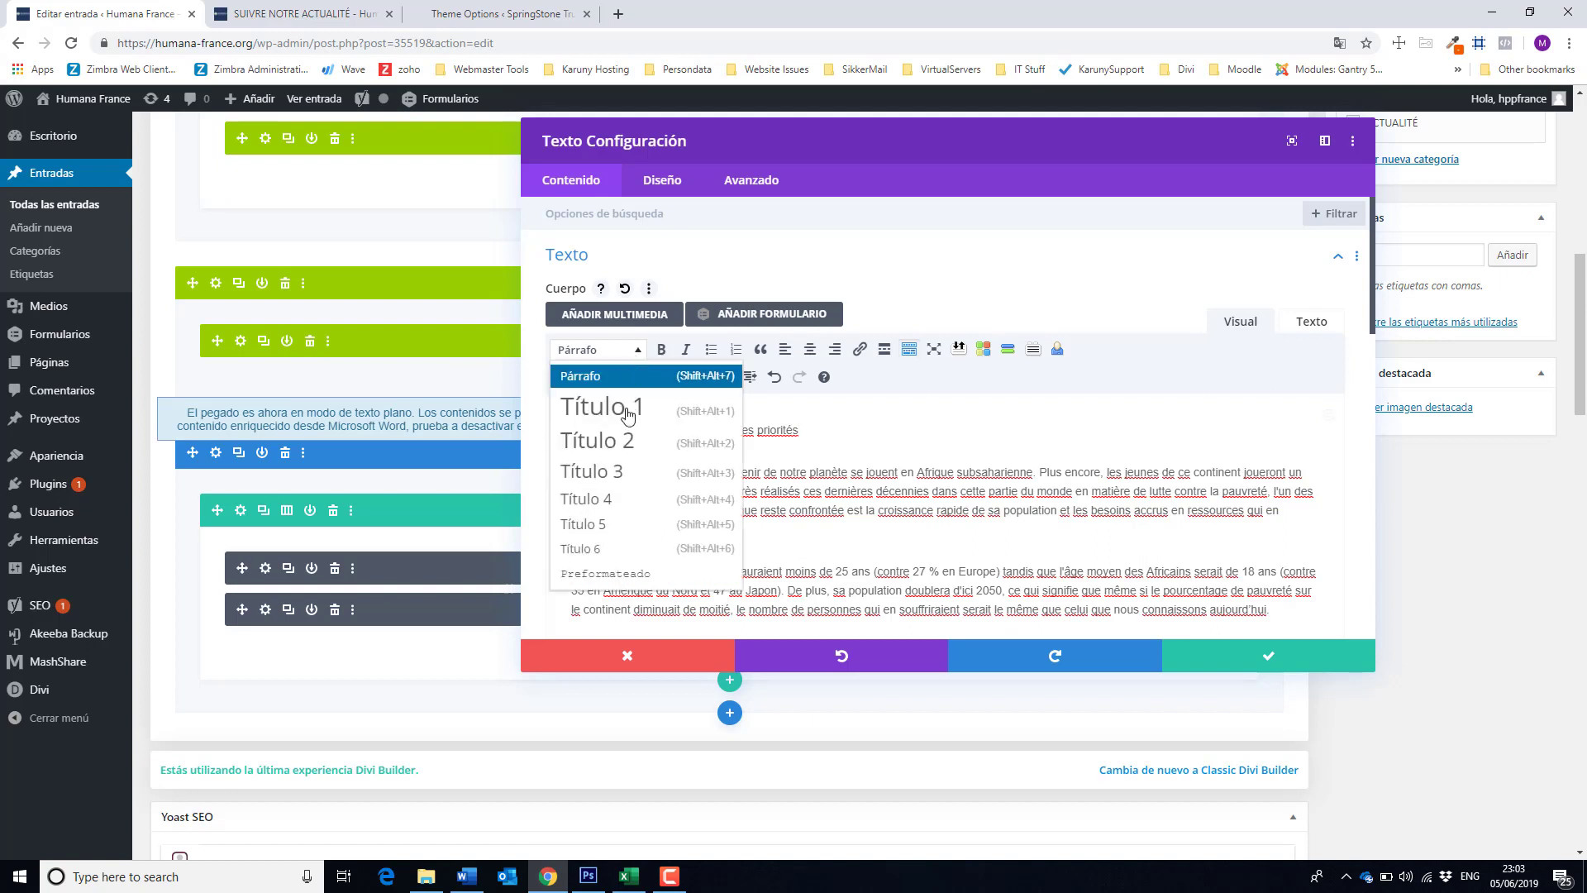
left_click(616, 442)
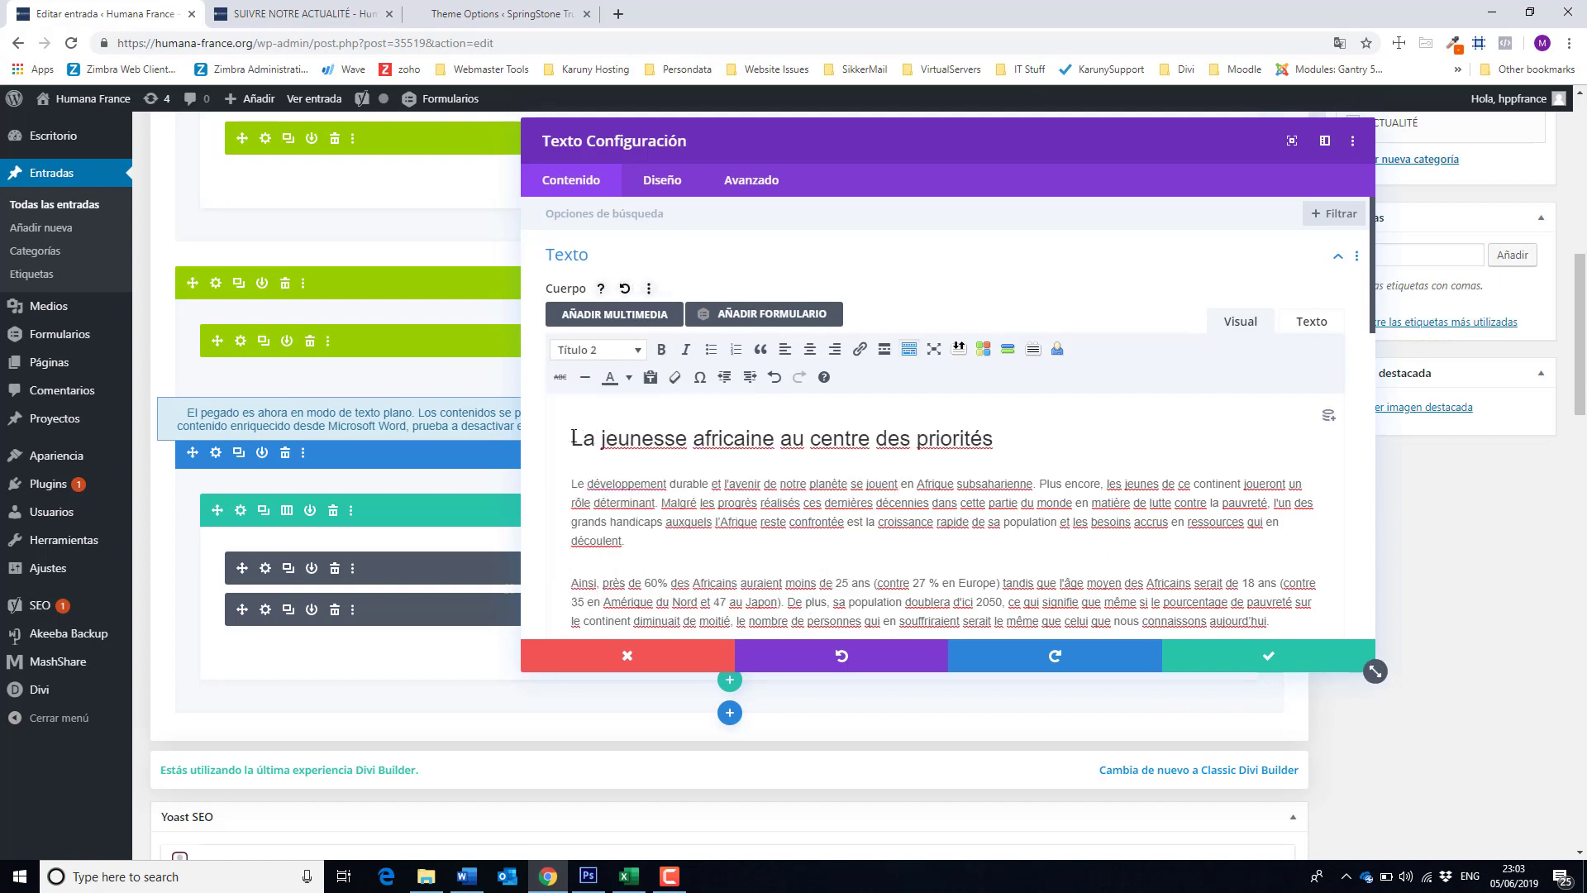
left_click(810, 350)
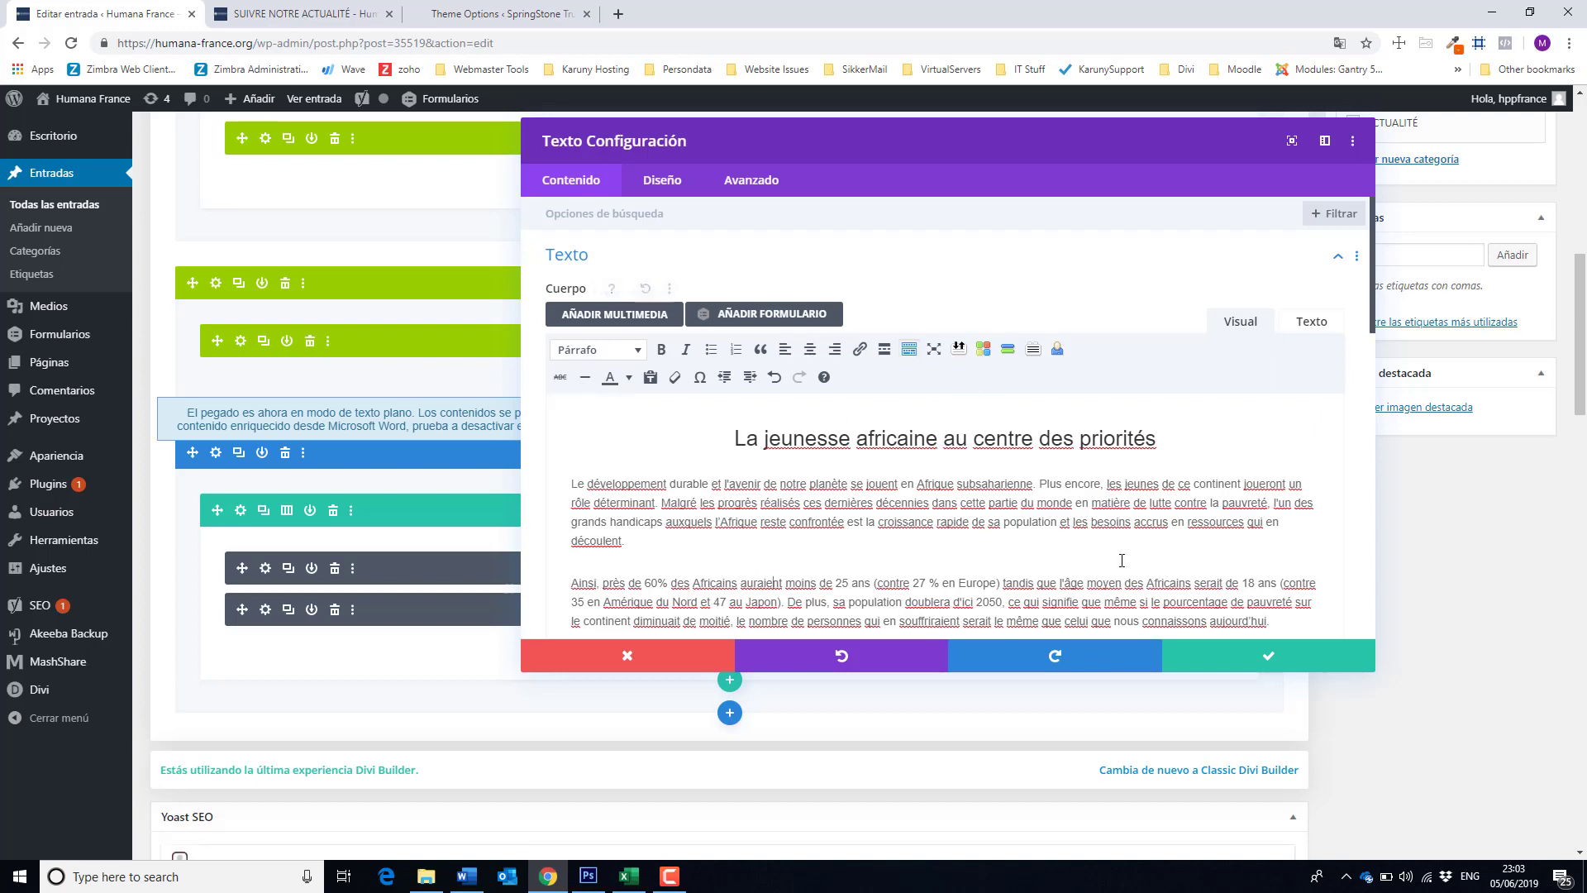
left_click(1280, 664)
scroll(1437, 686, "up", 2)
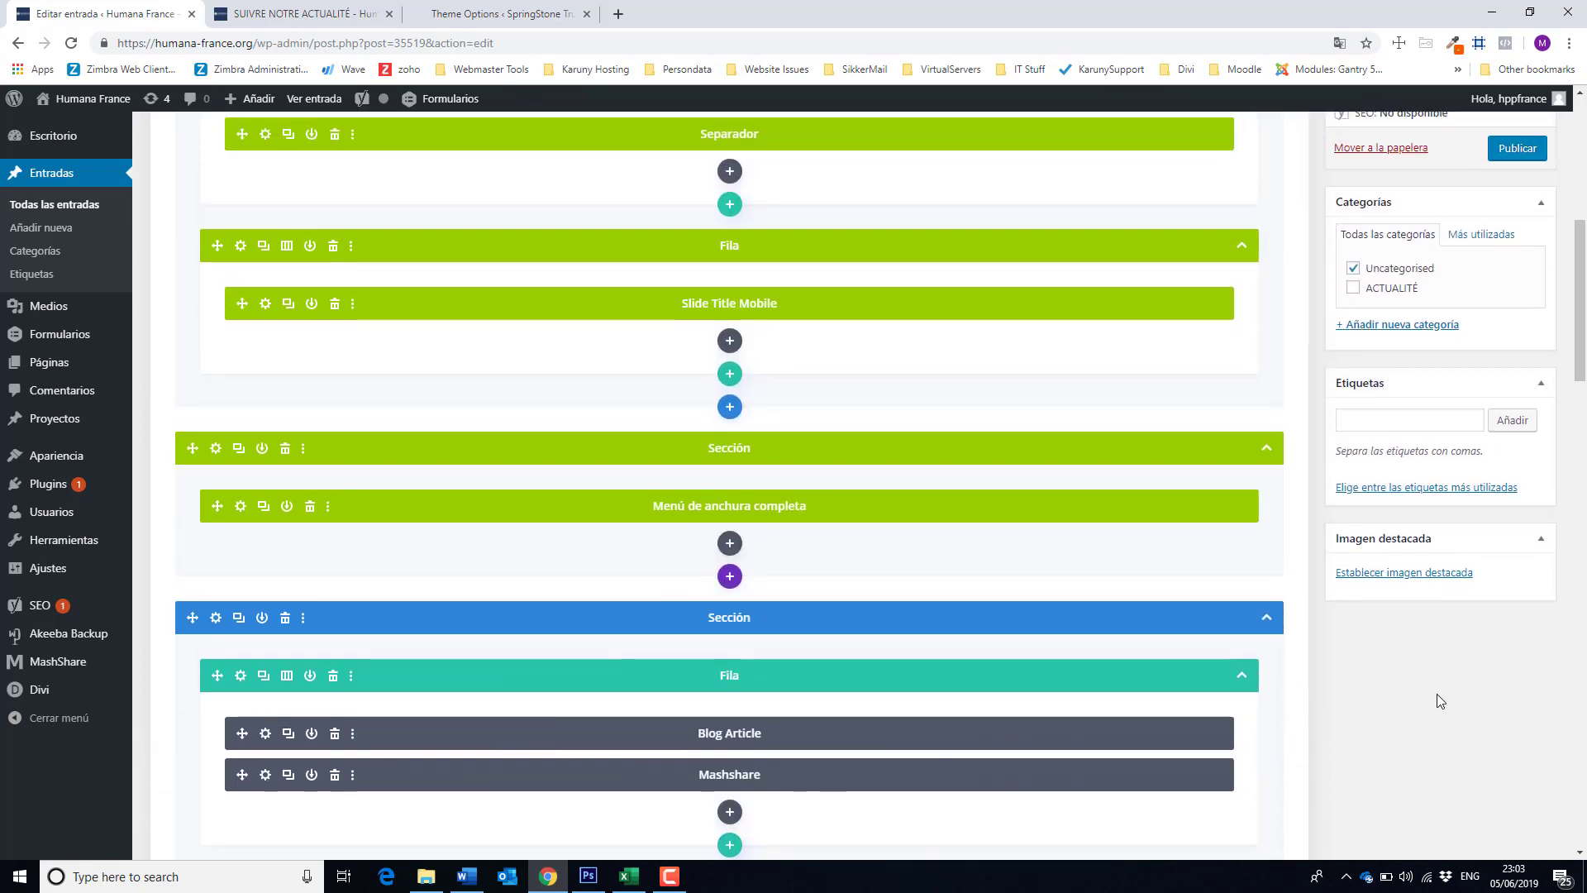
scroll(1438, 702, "up", 1)
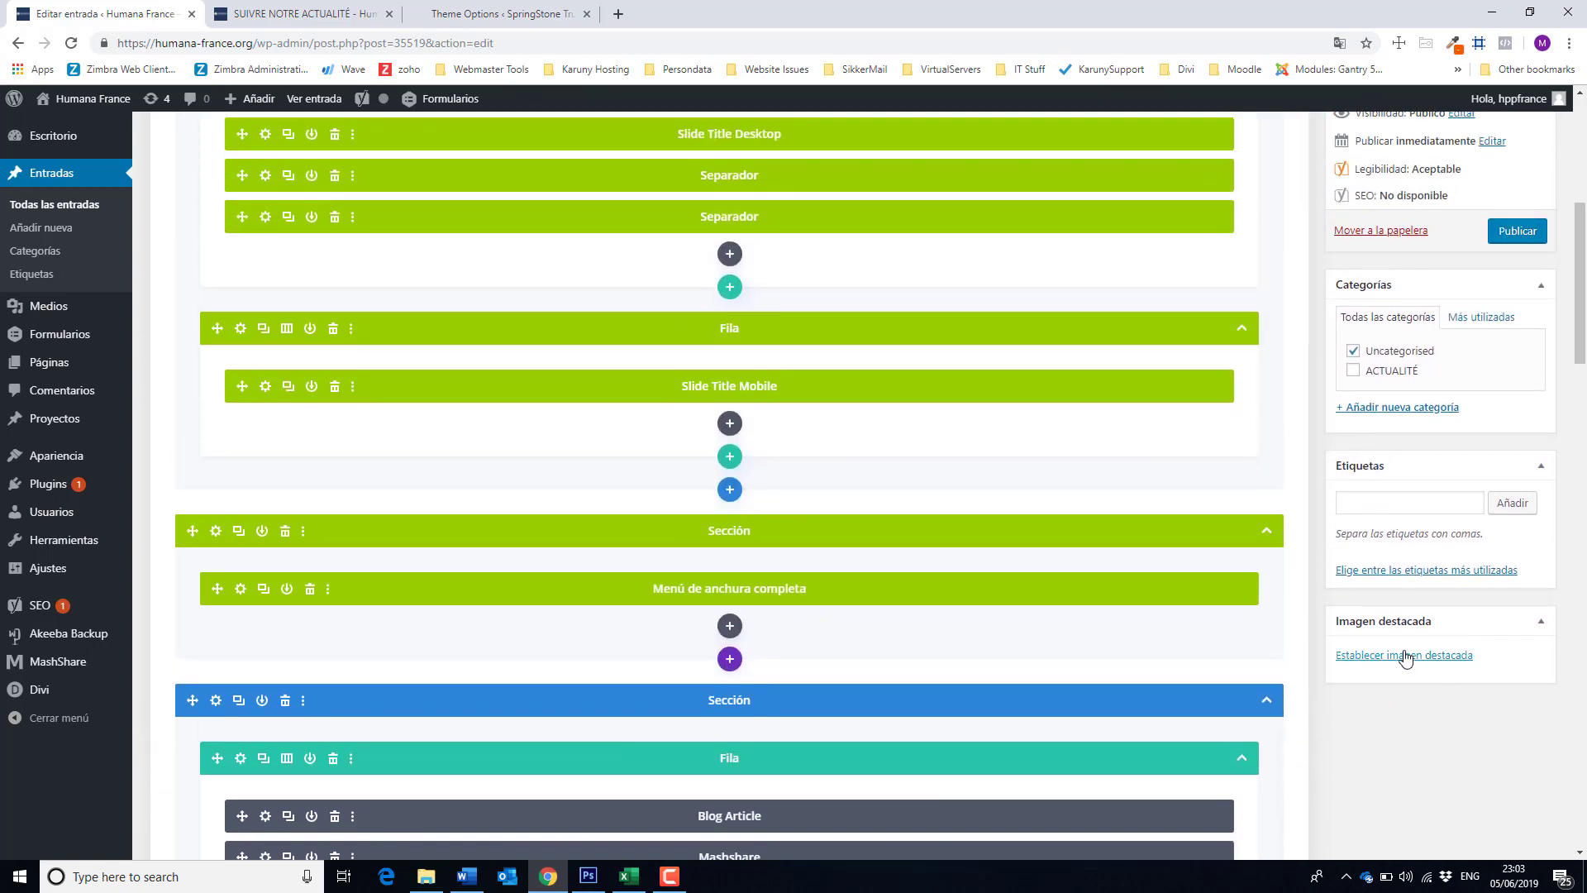
left_click(1533, 623)
left_click(1534, 622)
Switch to Photoshop and crop the photo HUMANA_AFRICA_DESARROLLO_3 (002).jpg to a landscape 500 × 300 ratio.
left_click(589, 876)
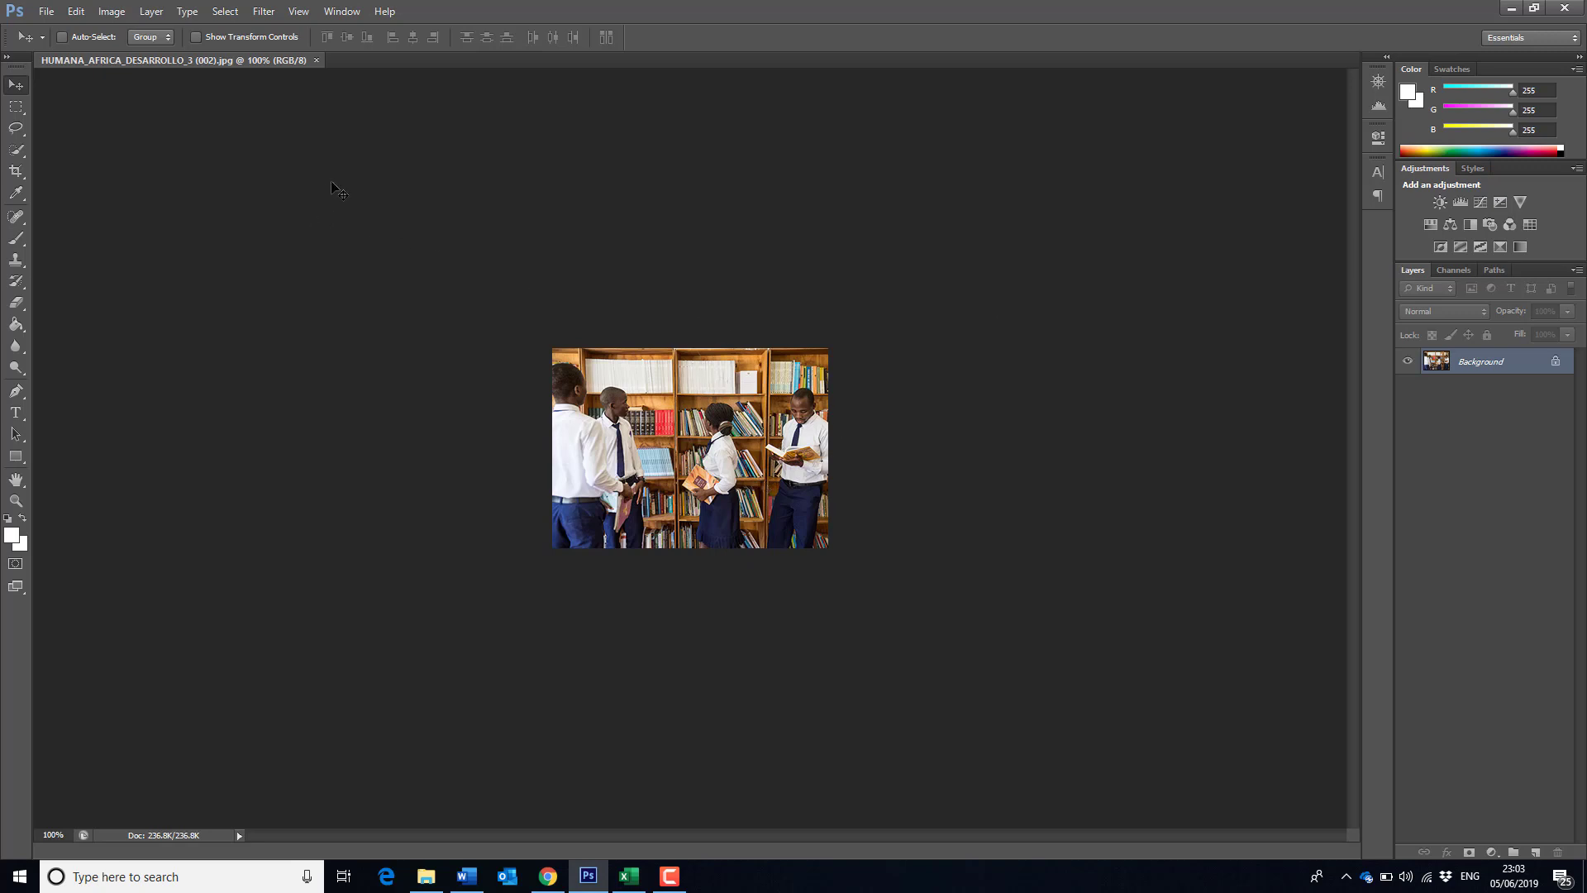
left_click(16, 173)
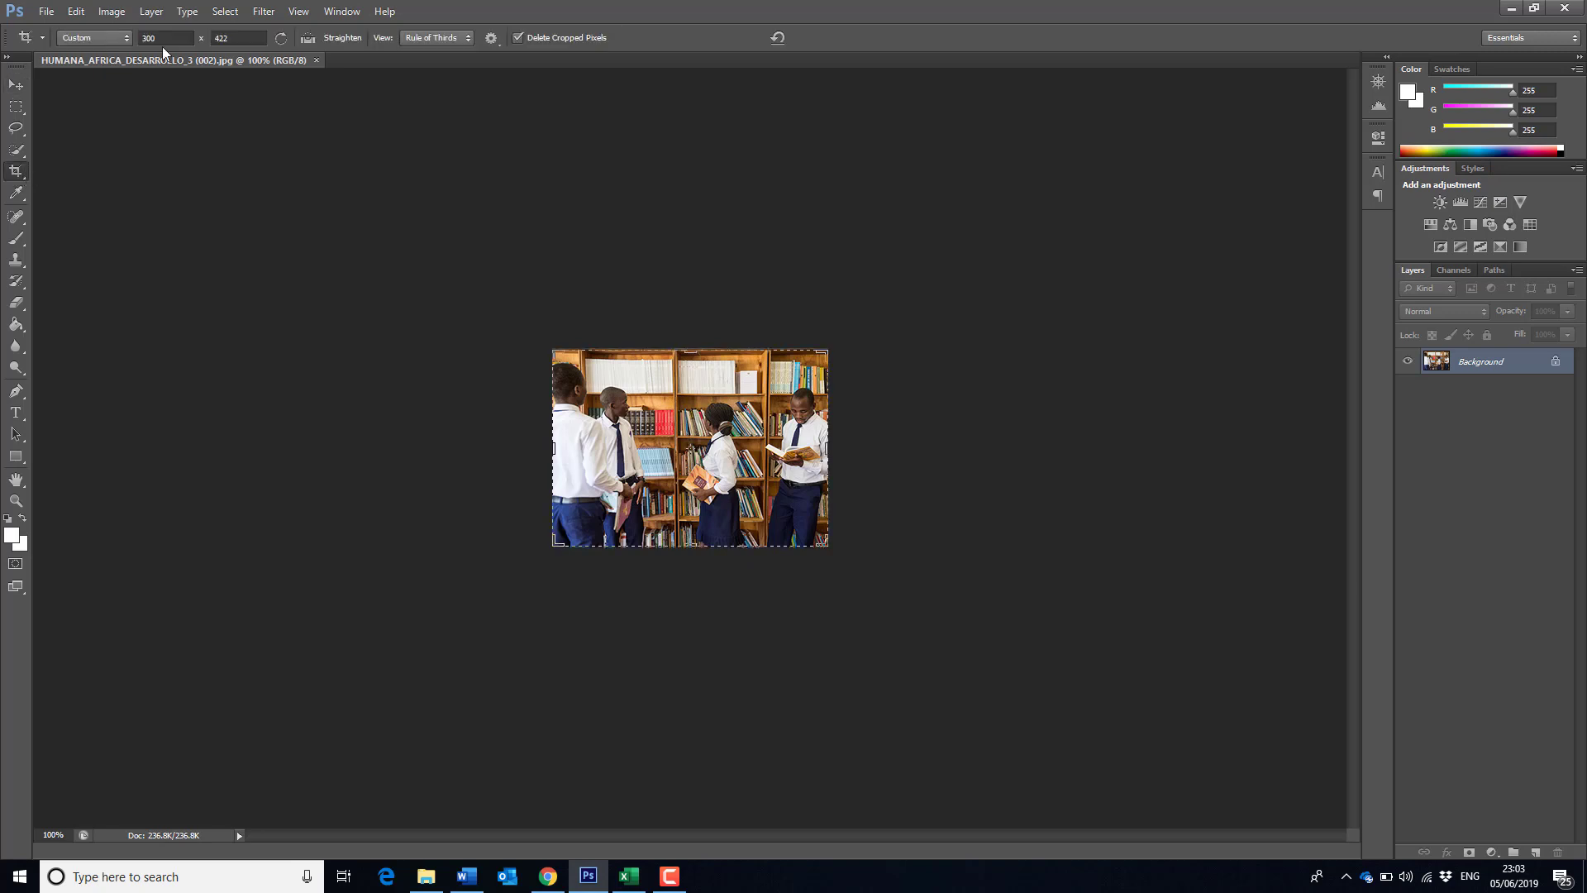
left_click(137, 39)
type("500")
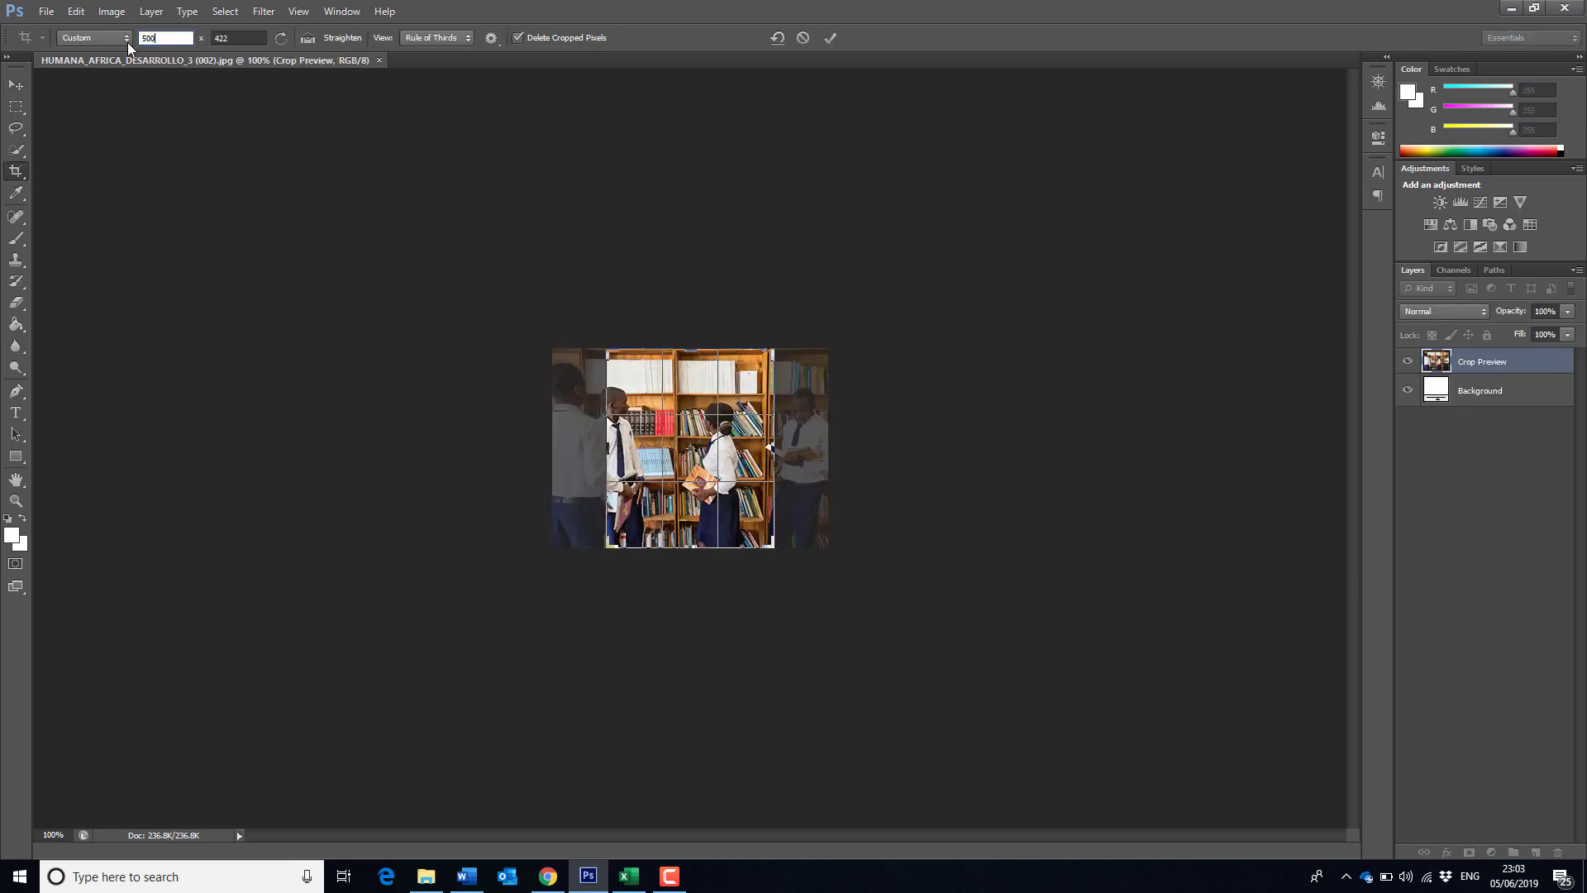
key("Tab")
type("300")
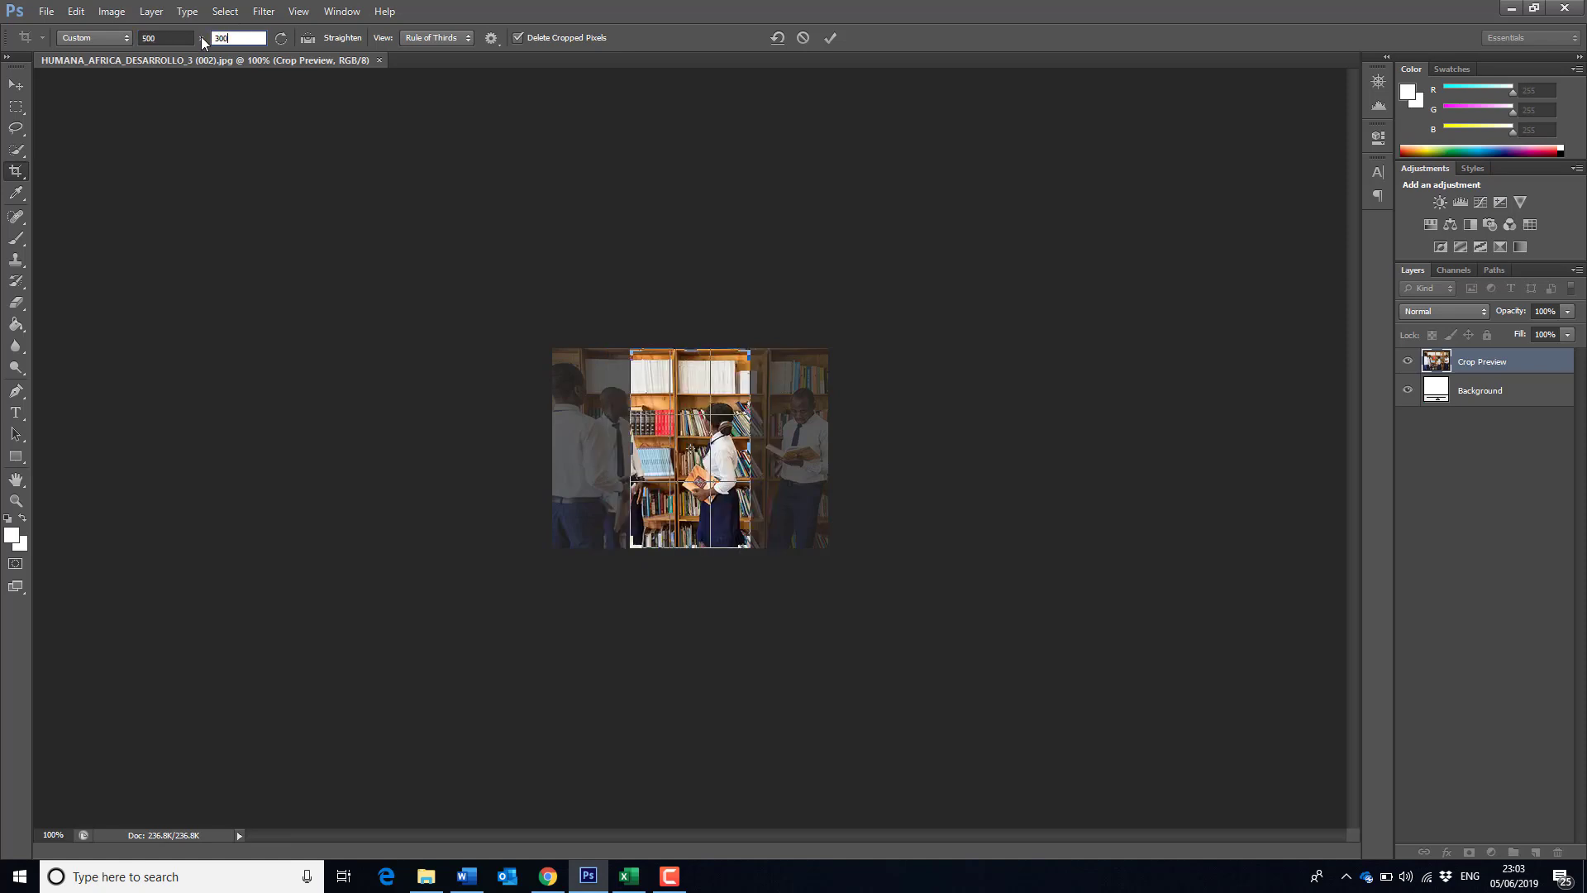
left_click(281, 38)
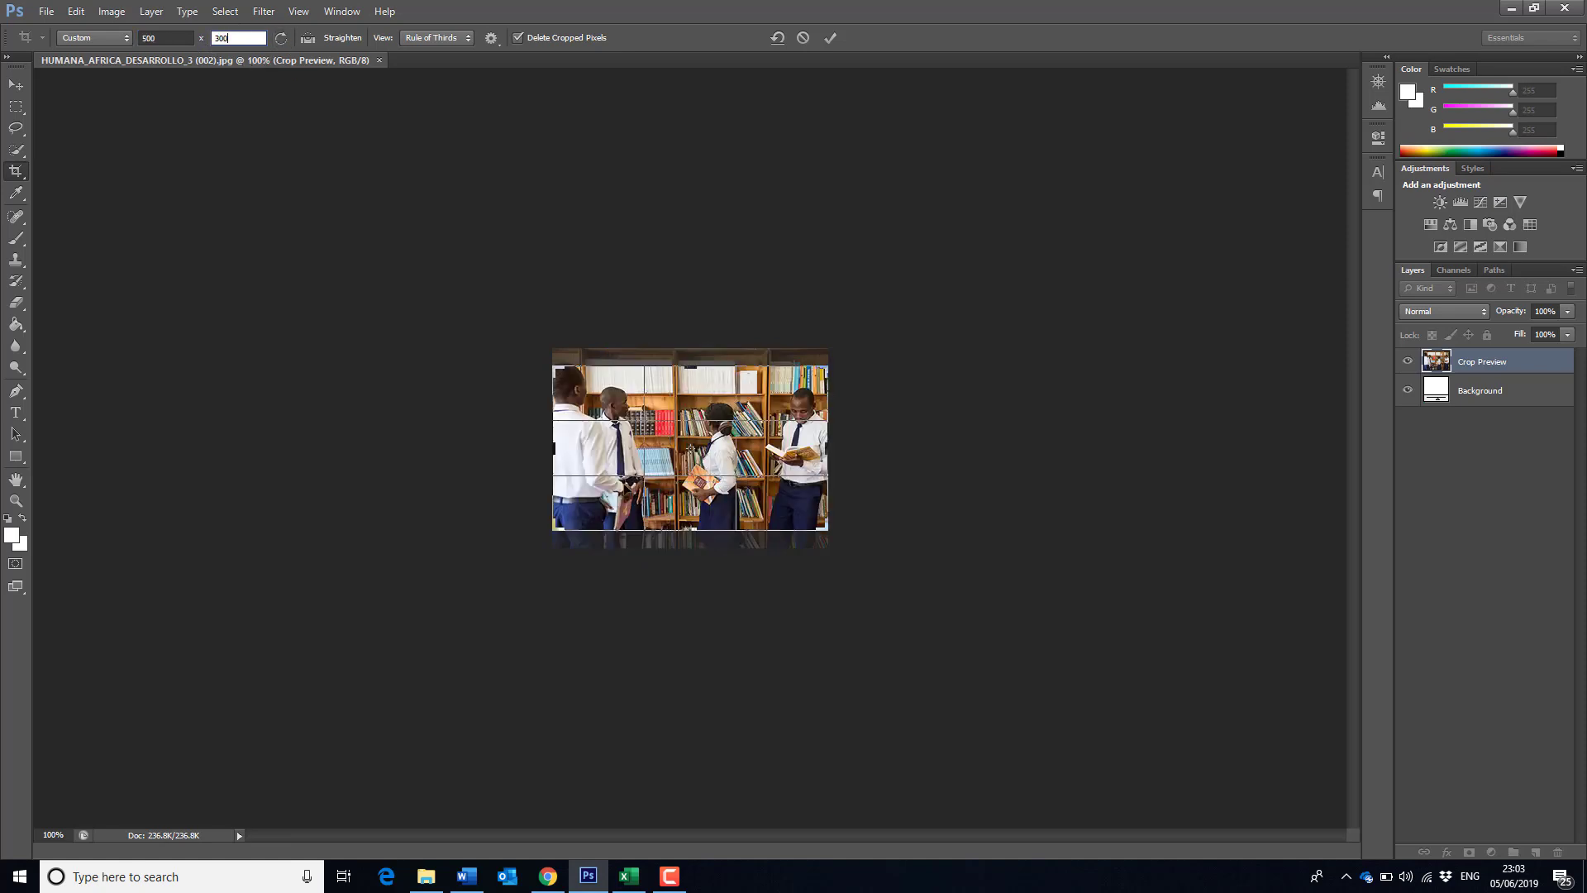
left_click_drag(668, 452, 665, 454)
key("Return")
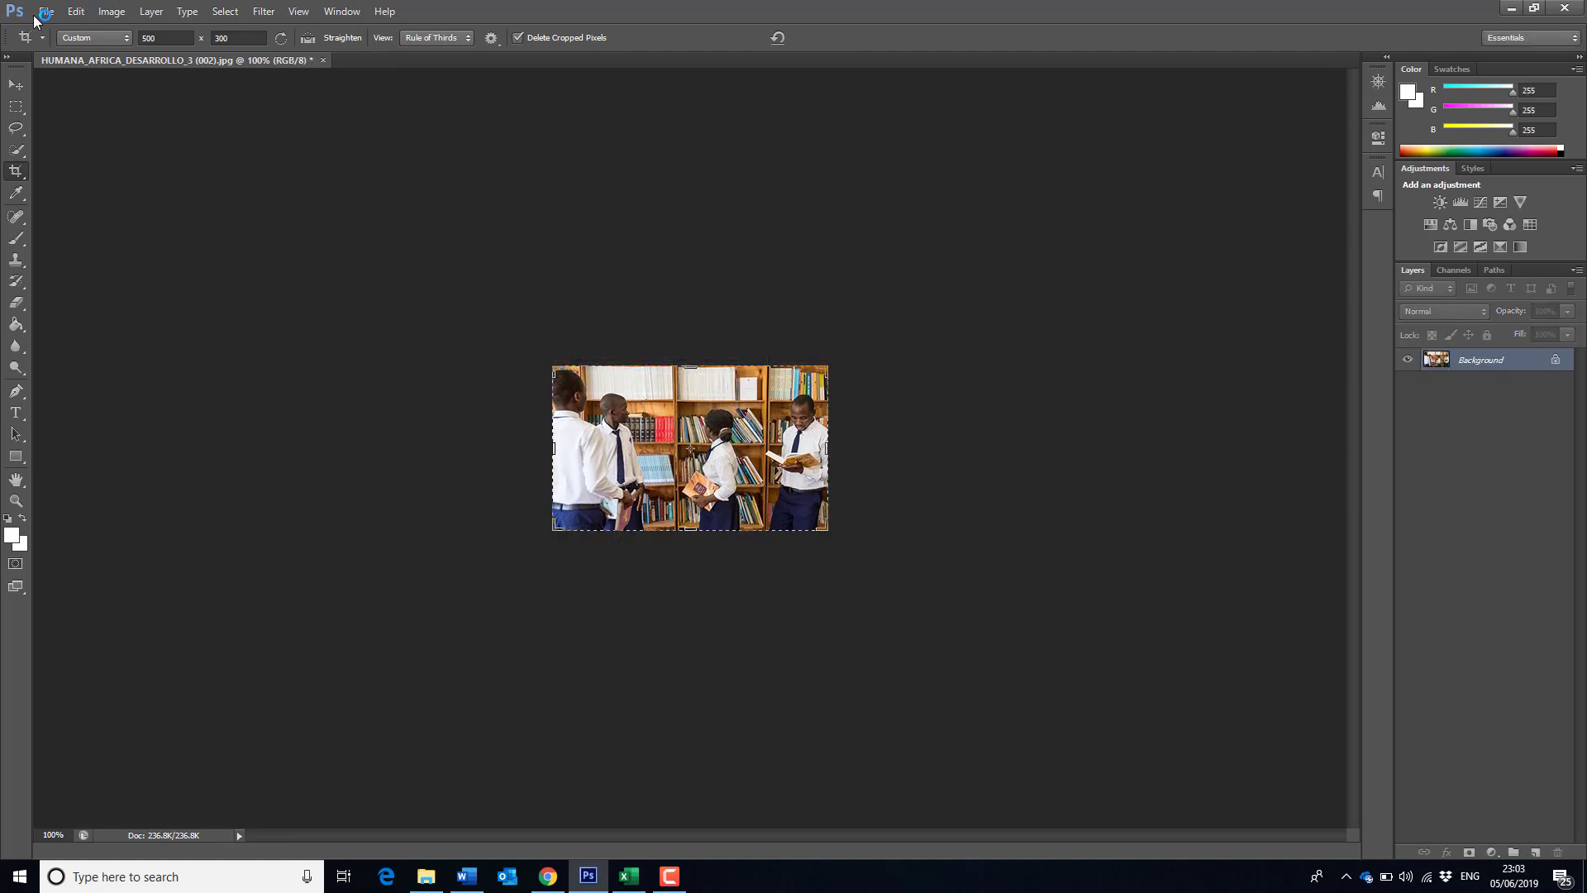
Start saving the cropped photo for the web as a JPEG High image in the Websites > Humana France > NEWS > 2019 folder.
left_click(47, 10)
left_click(97, 244)
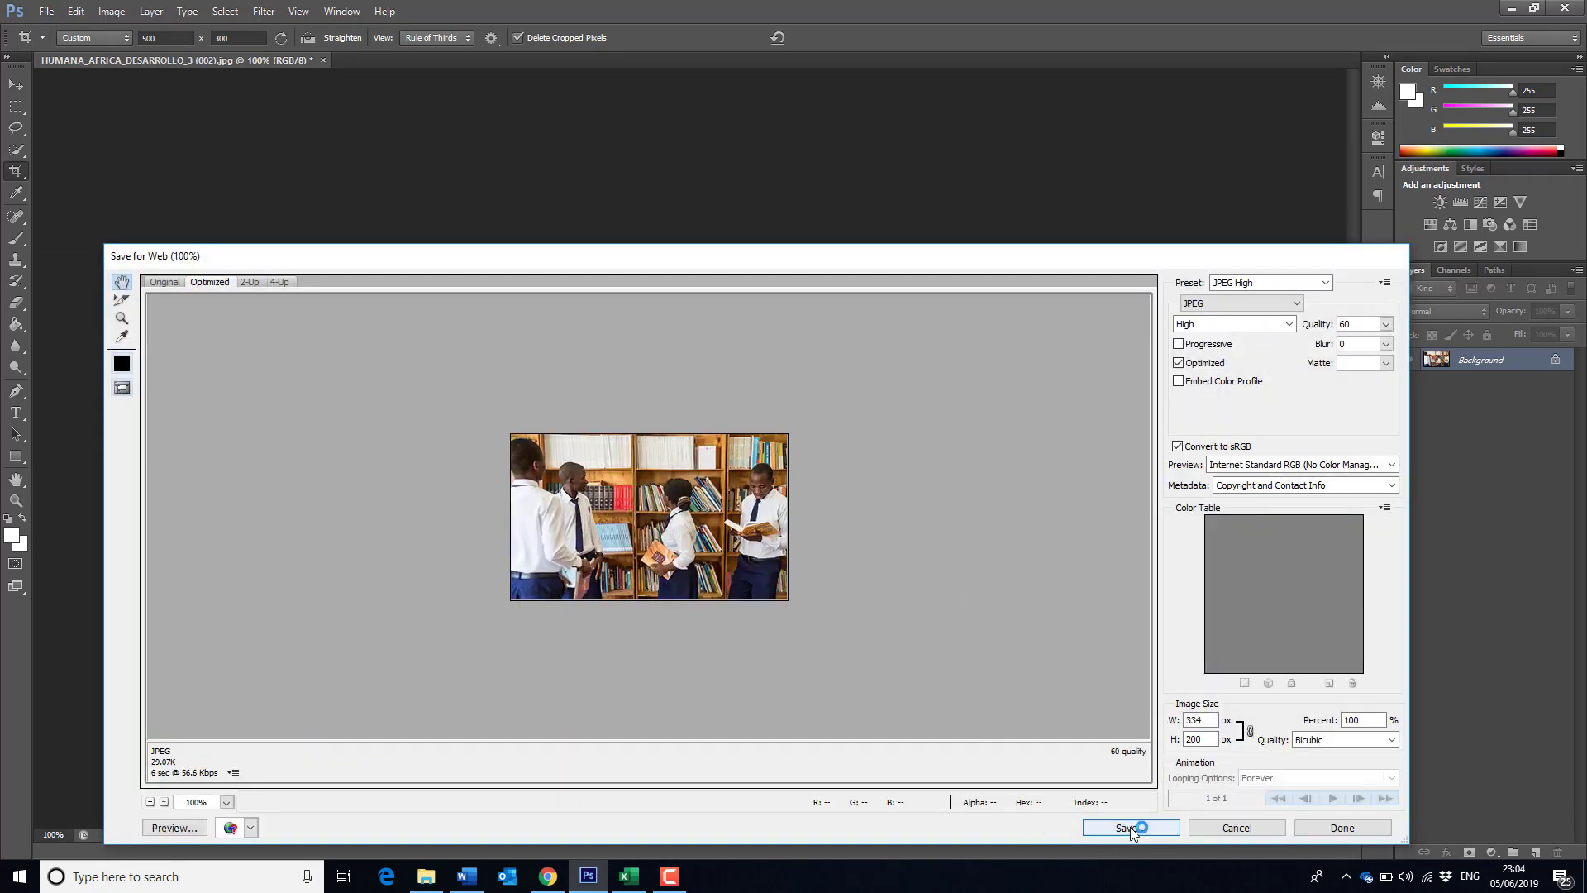
left_click(1128, 828)
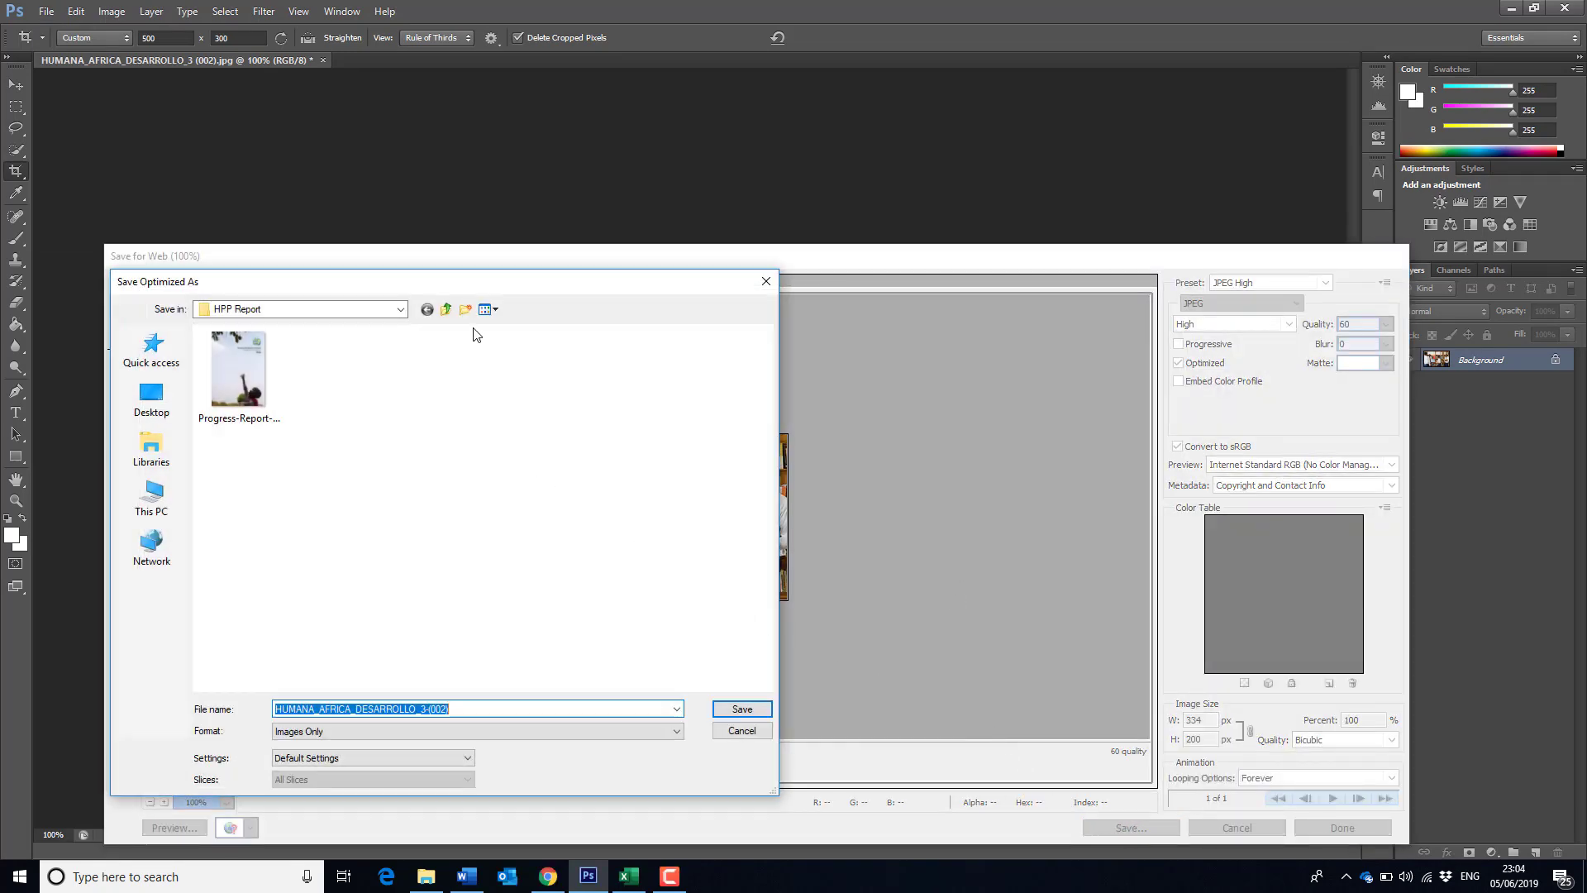
left_click(446, 309)
left_click(446, 309)
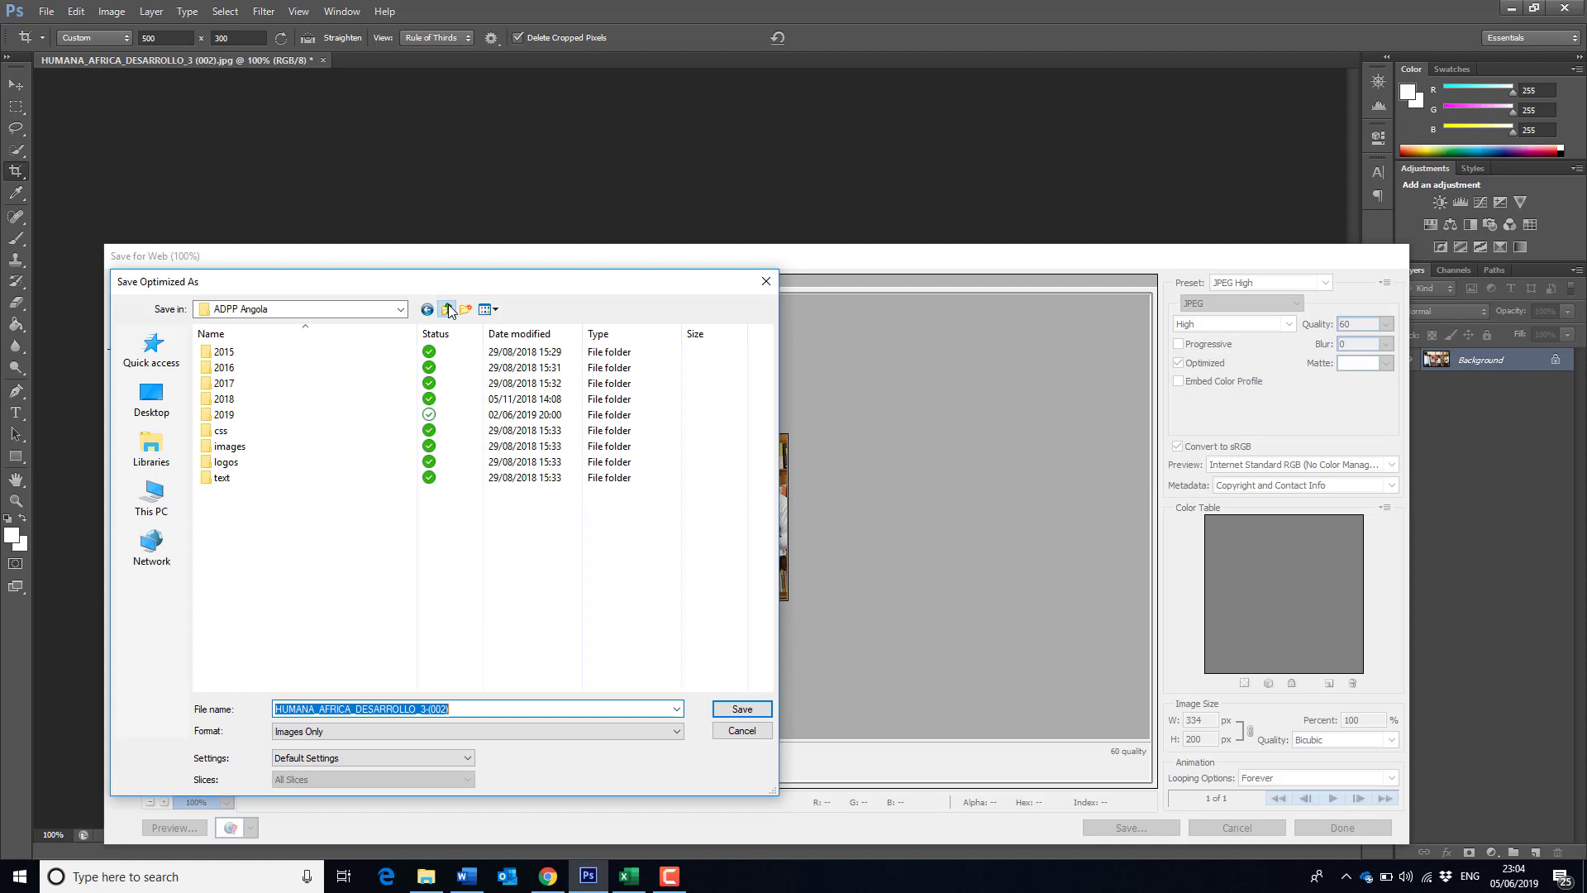
left_click(446, 309)
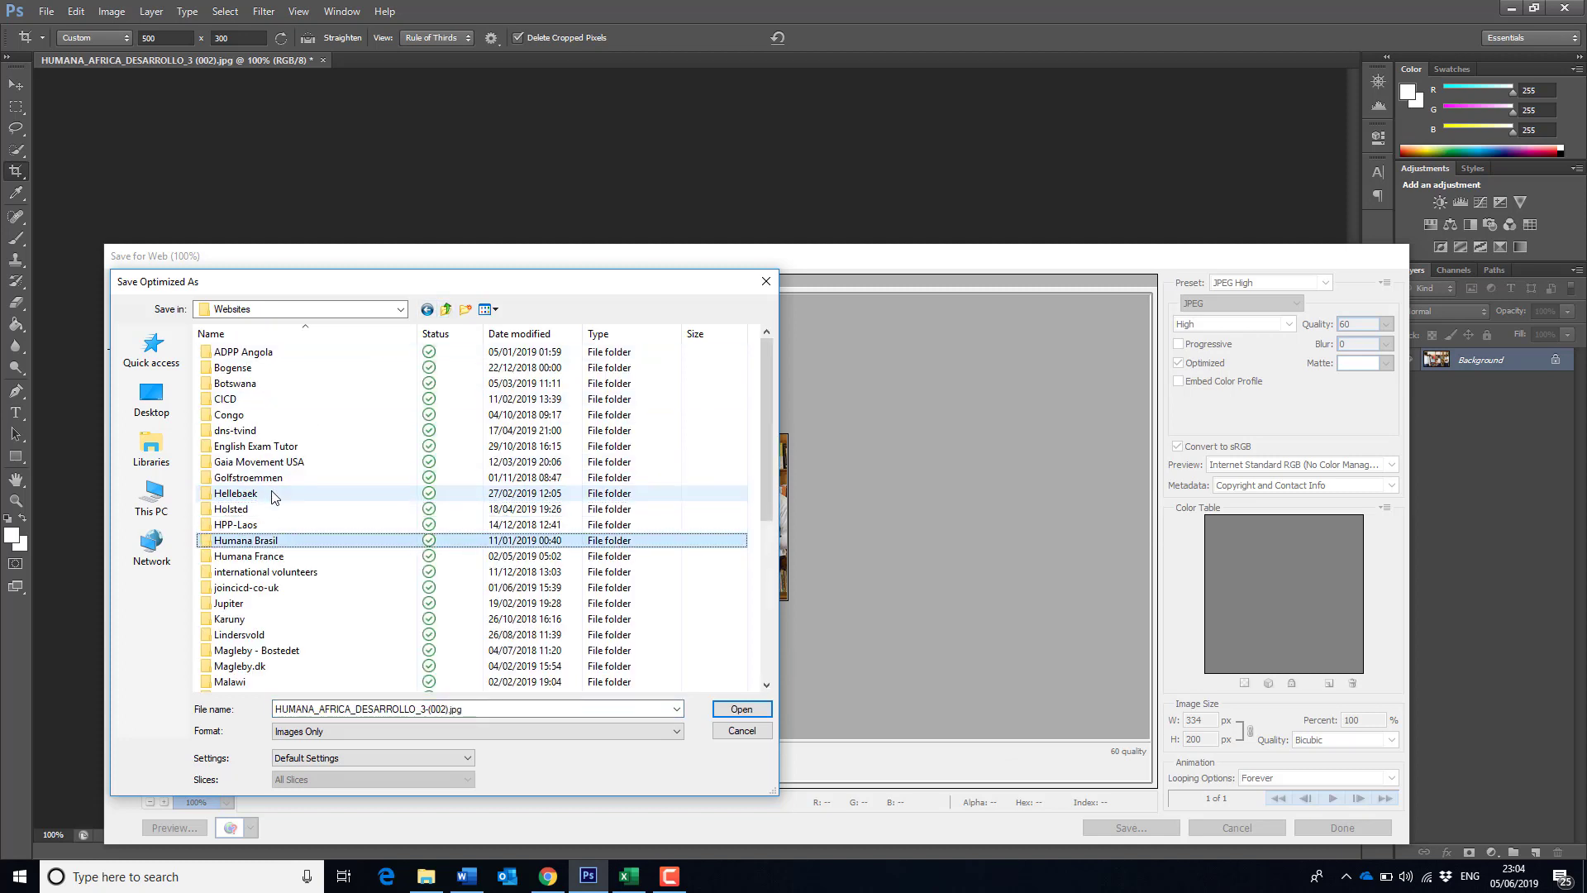
double_click(272, 557)
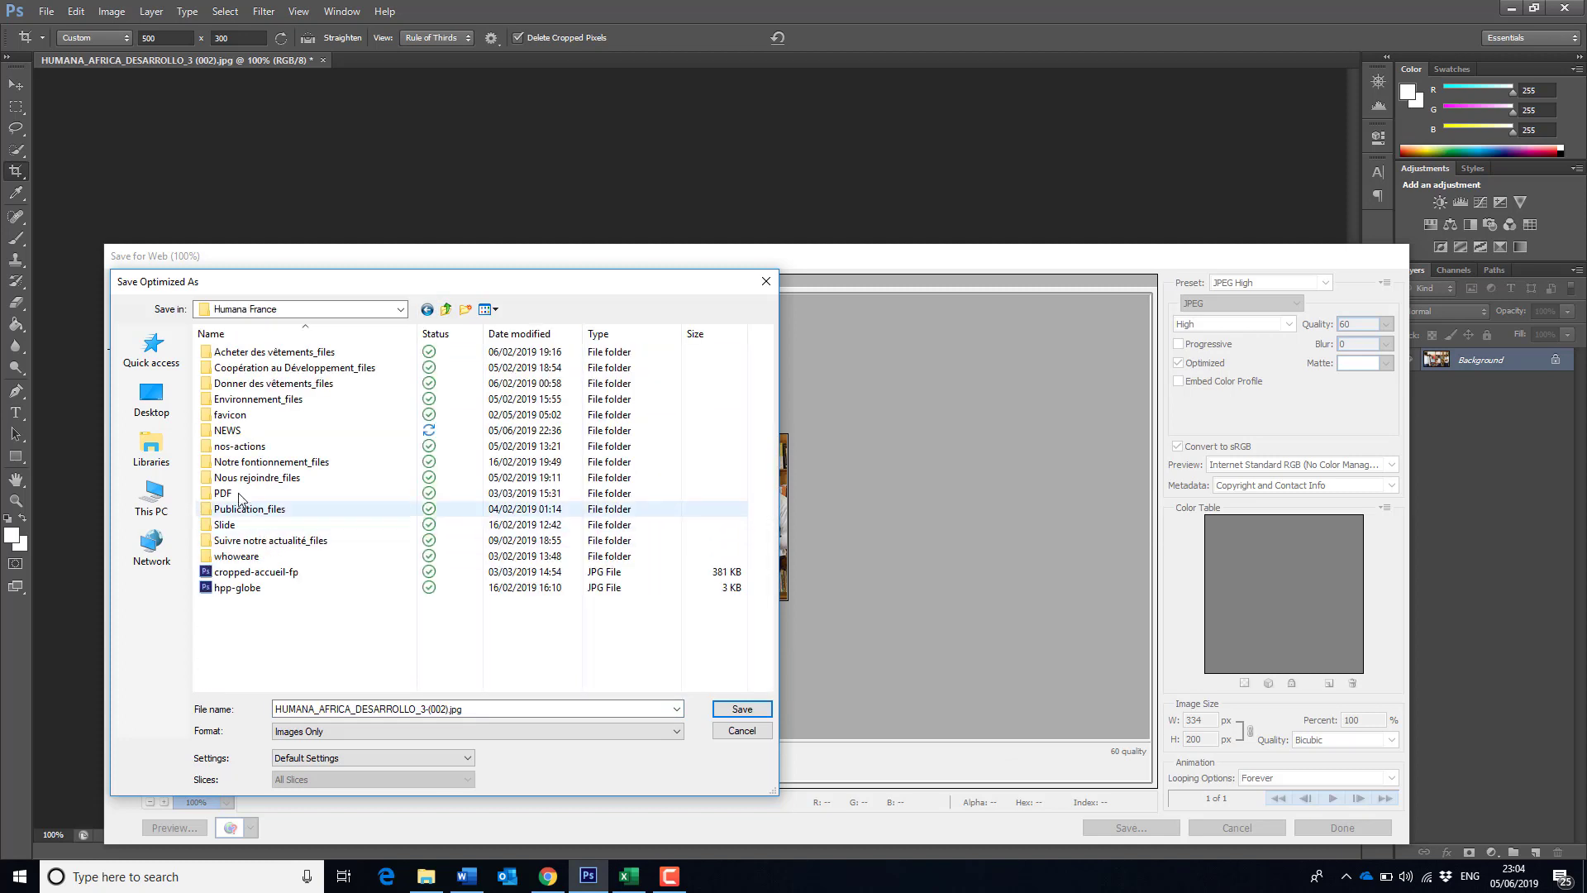
left_click(225, 436)
double_click(225, 434)
double_click(240, 388)
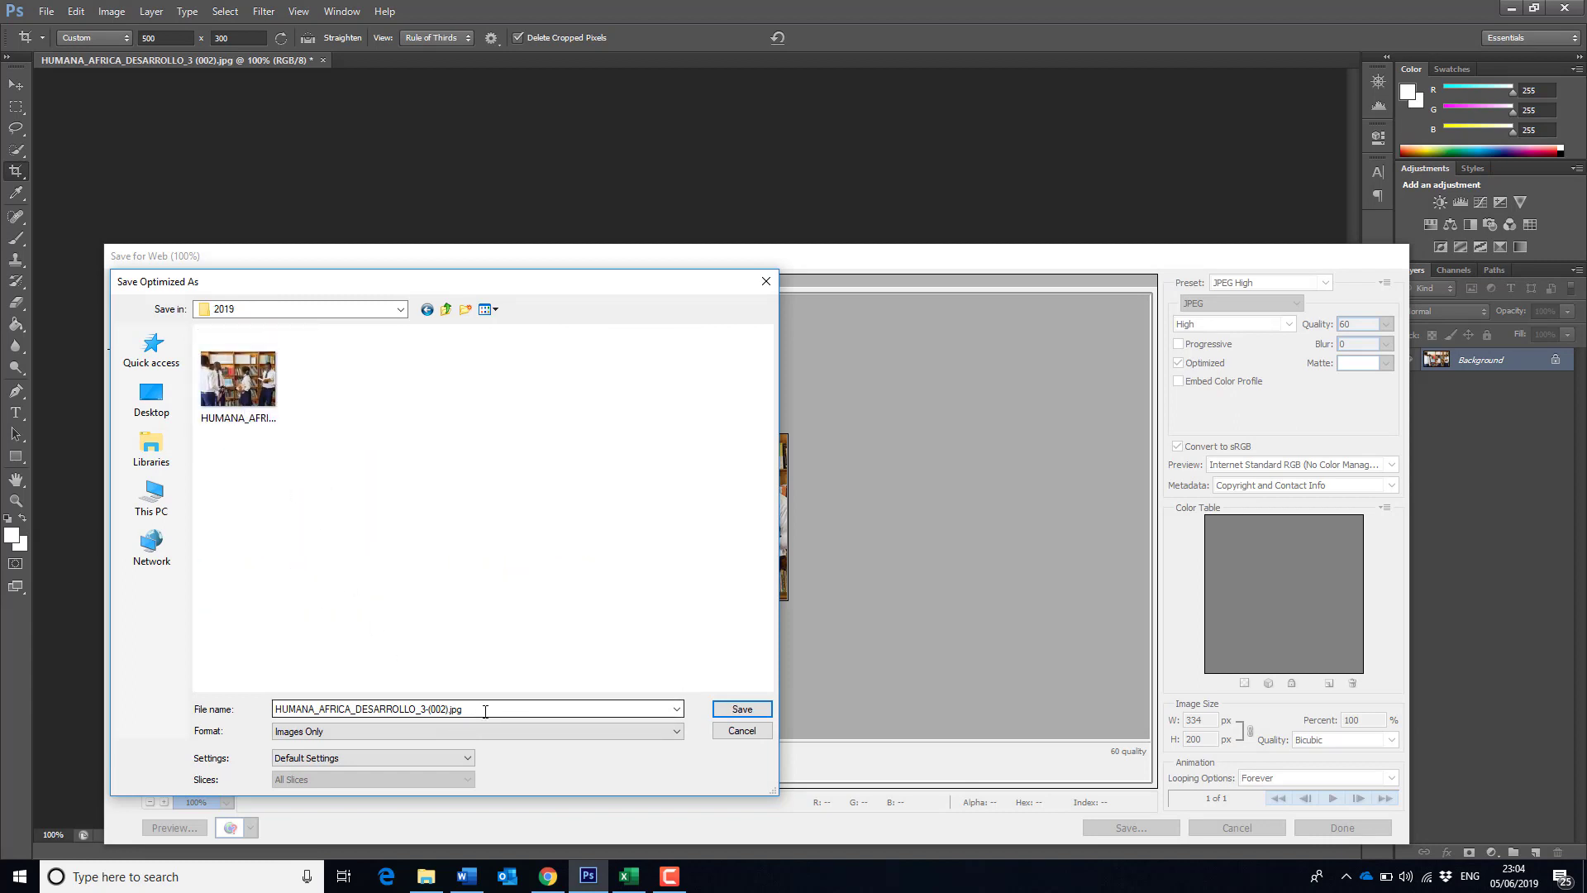
Shorten the file name to HUMANA_AFRICA_DESARROLLO.jpg and save the optimized image.
left_click(447, 713)
left_click(447, 712)
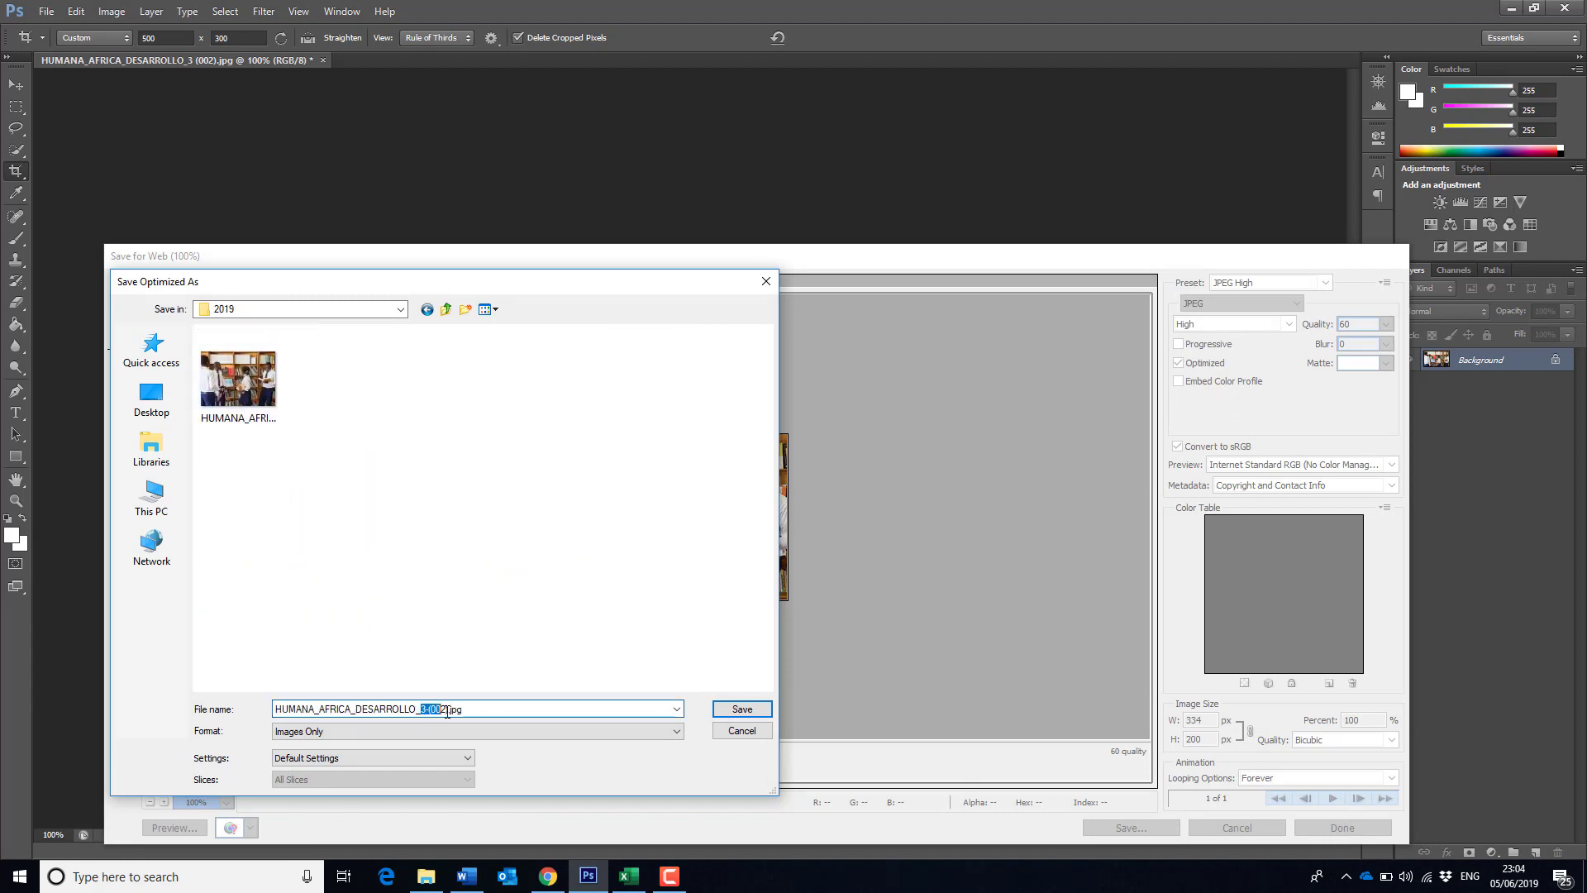
left_click_drag(447, 712, 457, 711)
key("BackSpace")
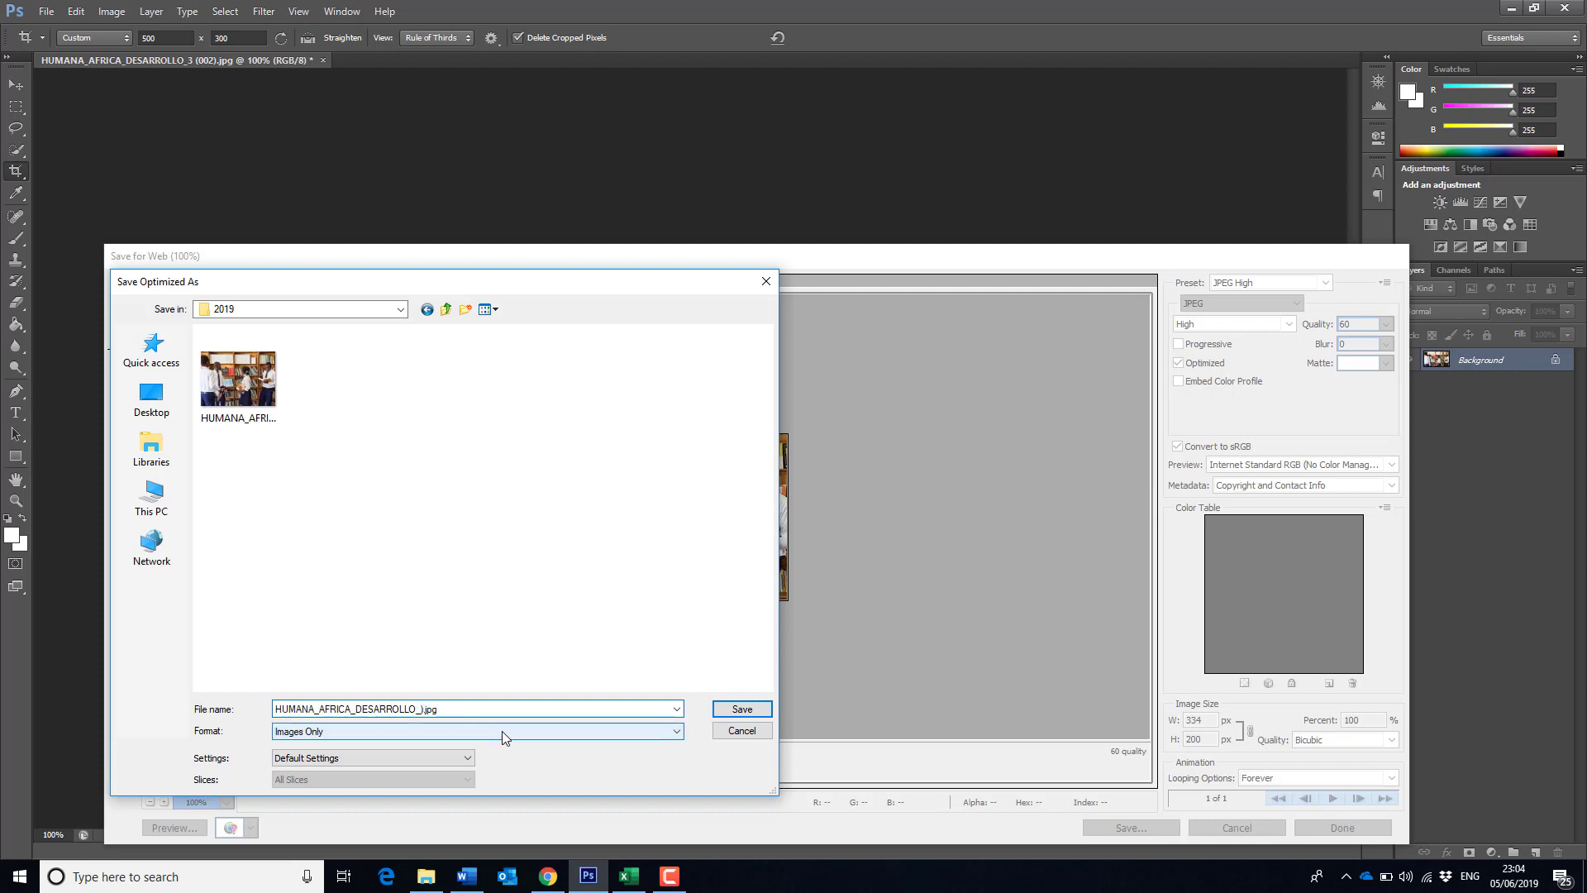
key("BackSpace")
left_click(741, 709)
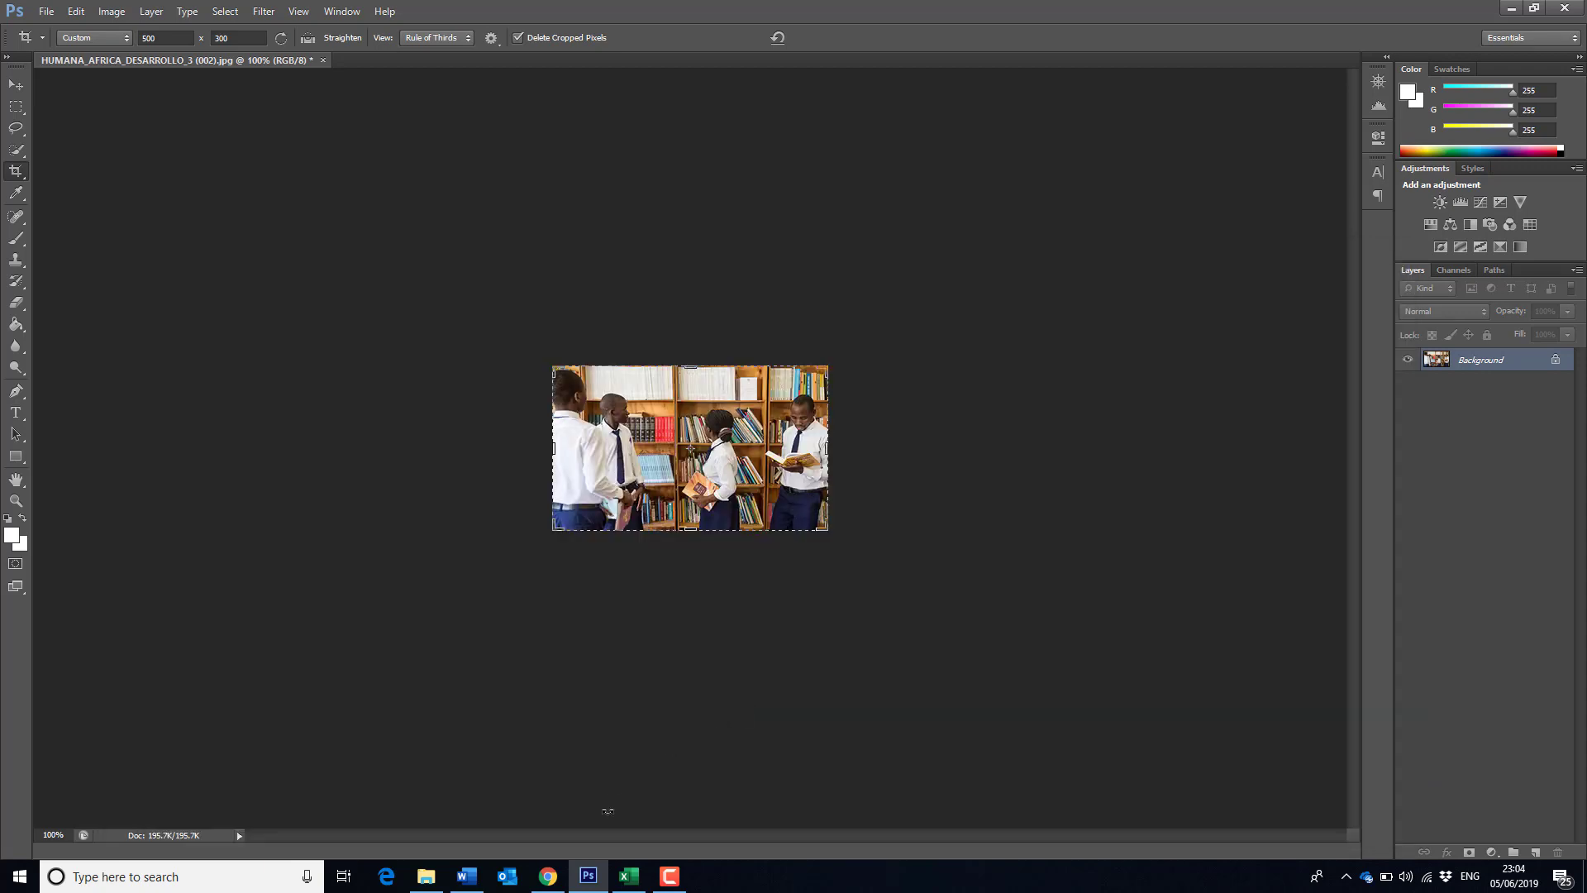
Switch to the post editor in Chrome and start selecting a file to upload as the post's featured image.
left_click(547, 876)
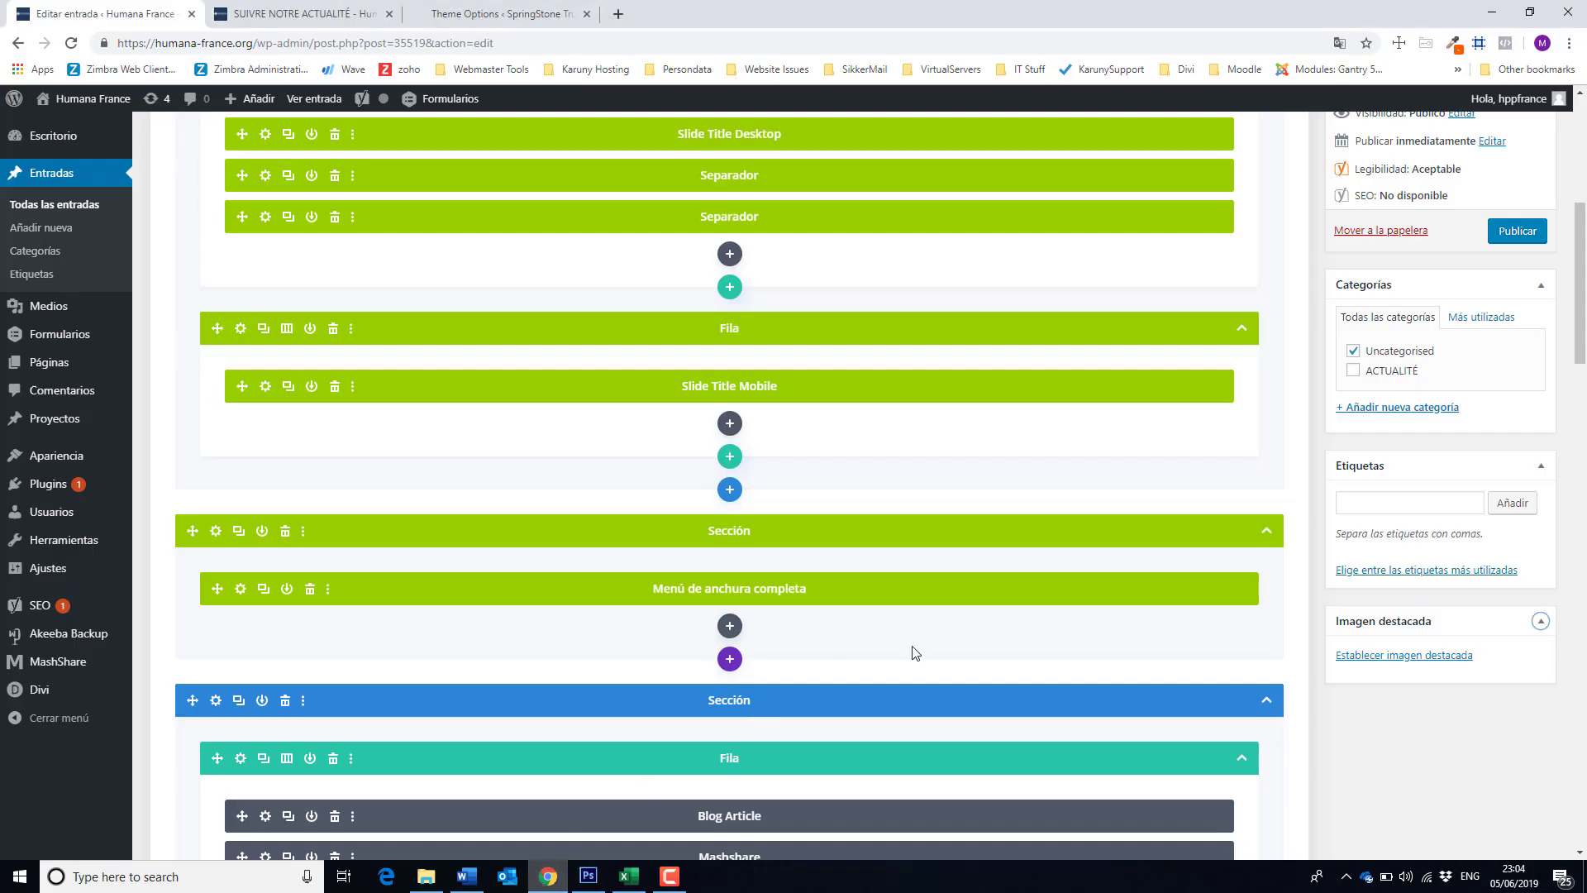
left_click(1405, 656)
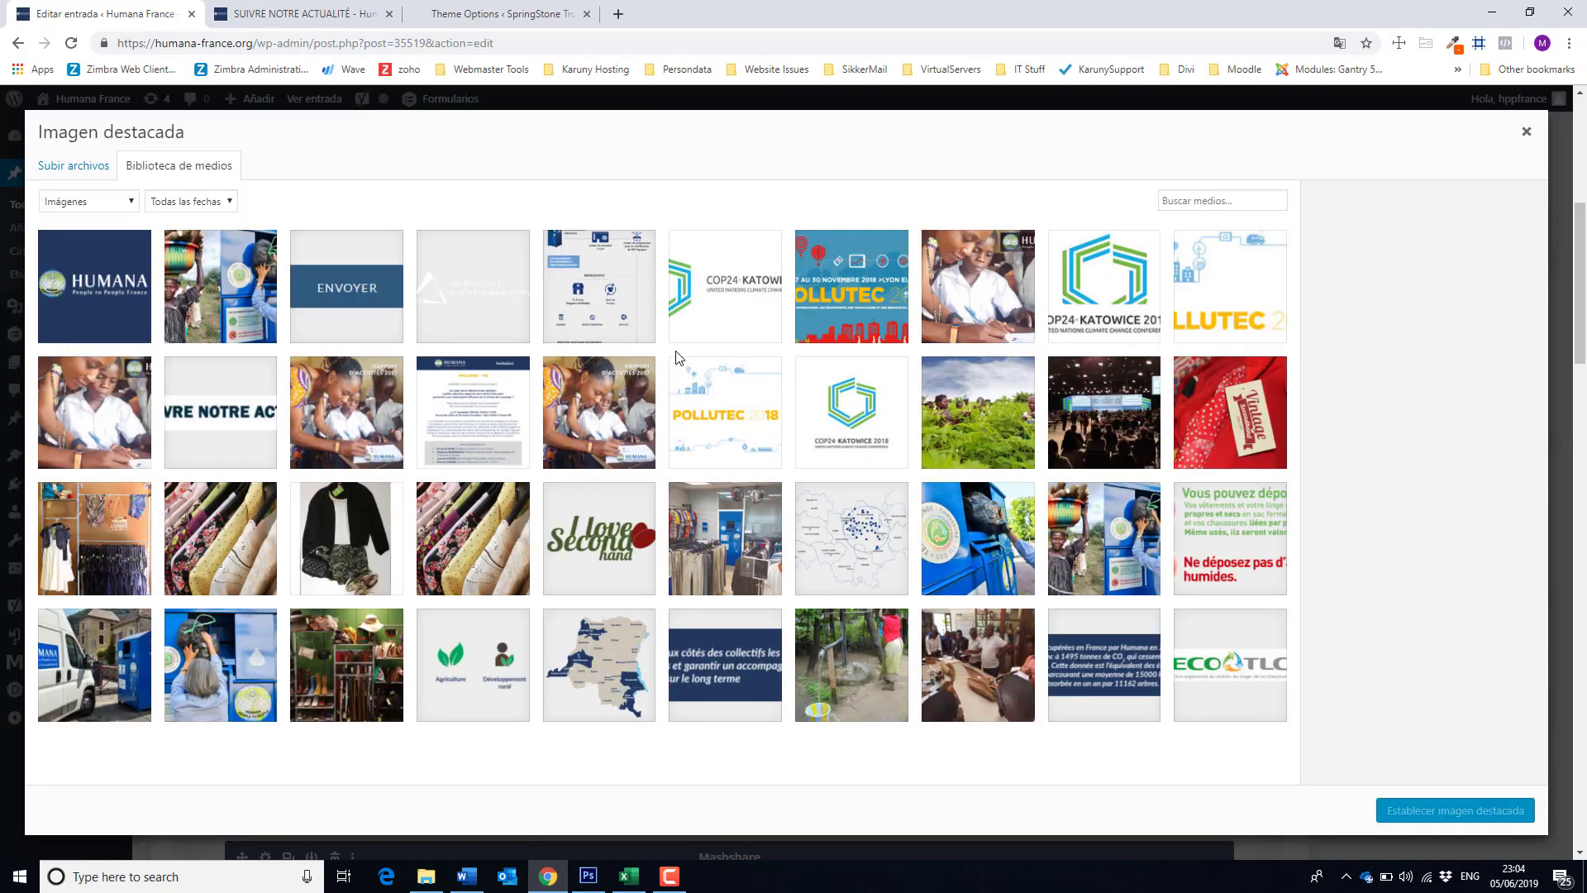
left_click(86, 176)
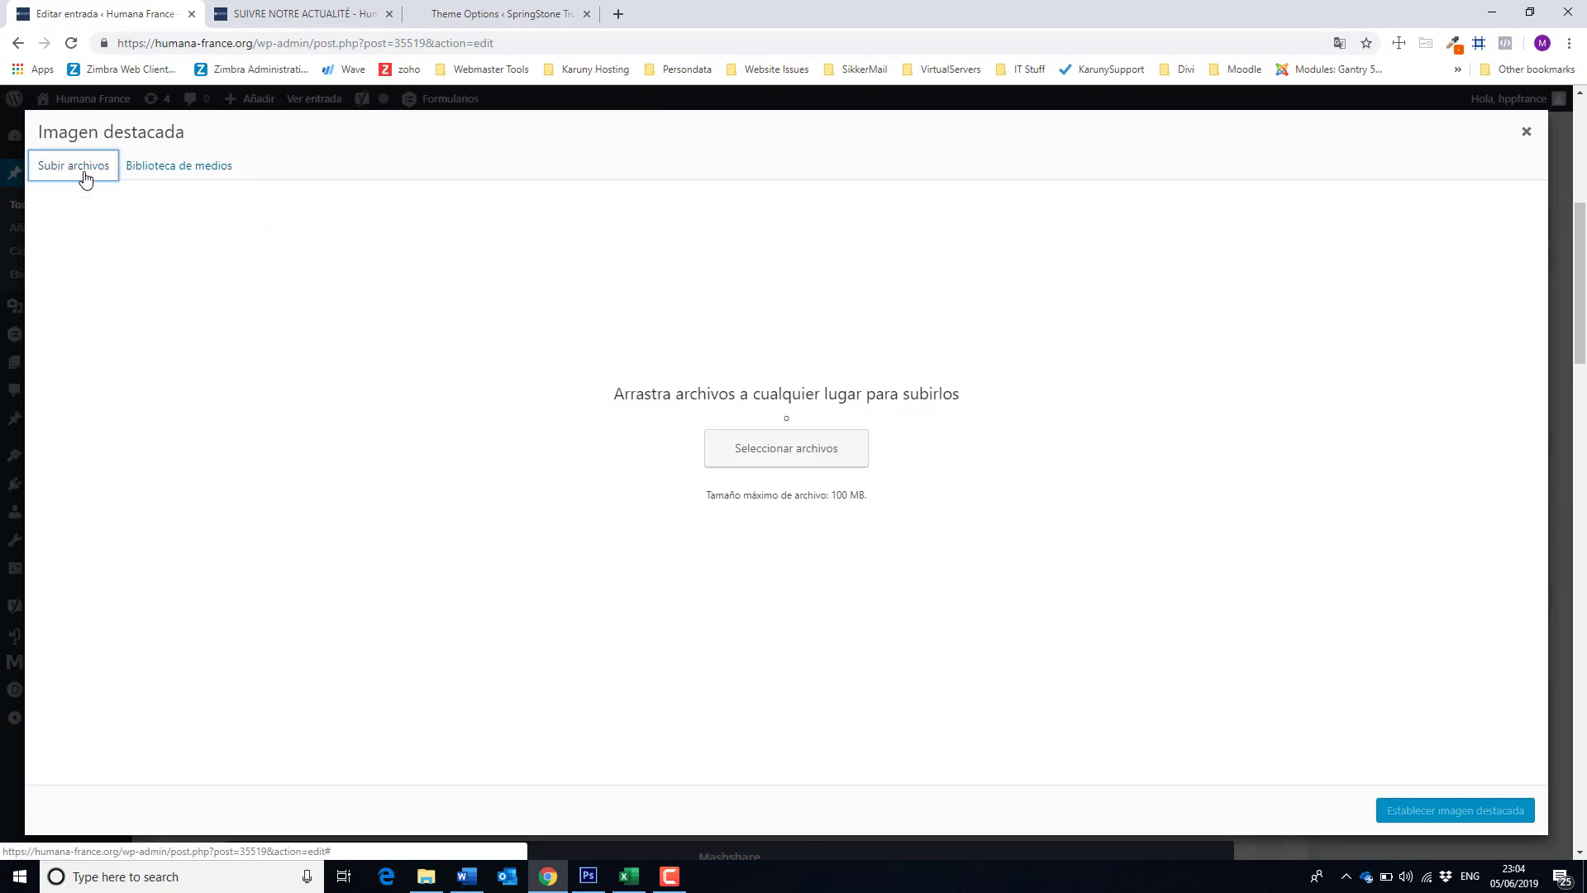
left_click(814, 460)
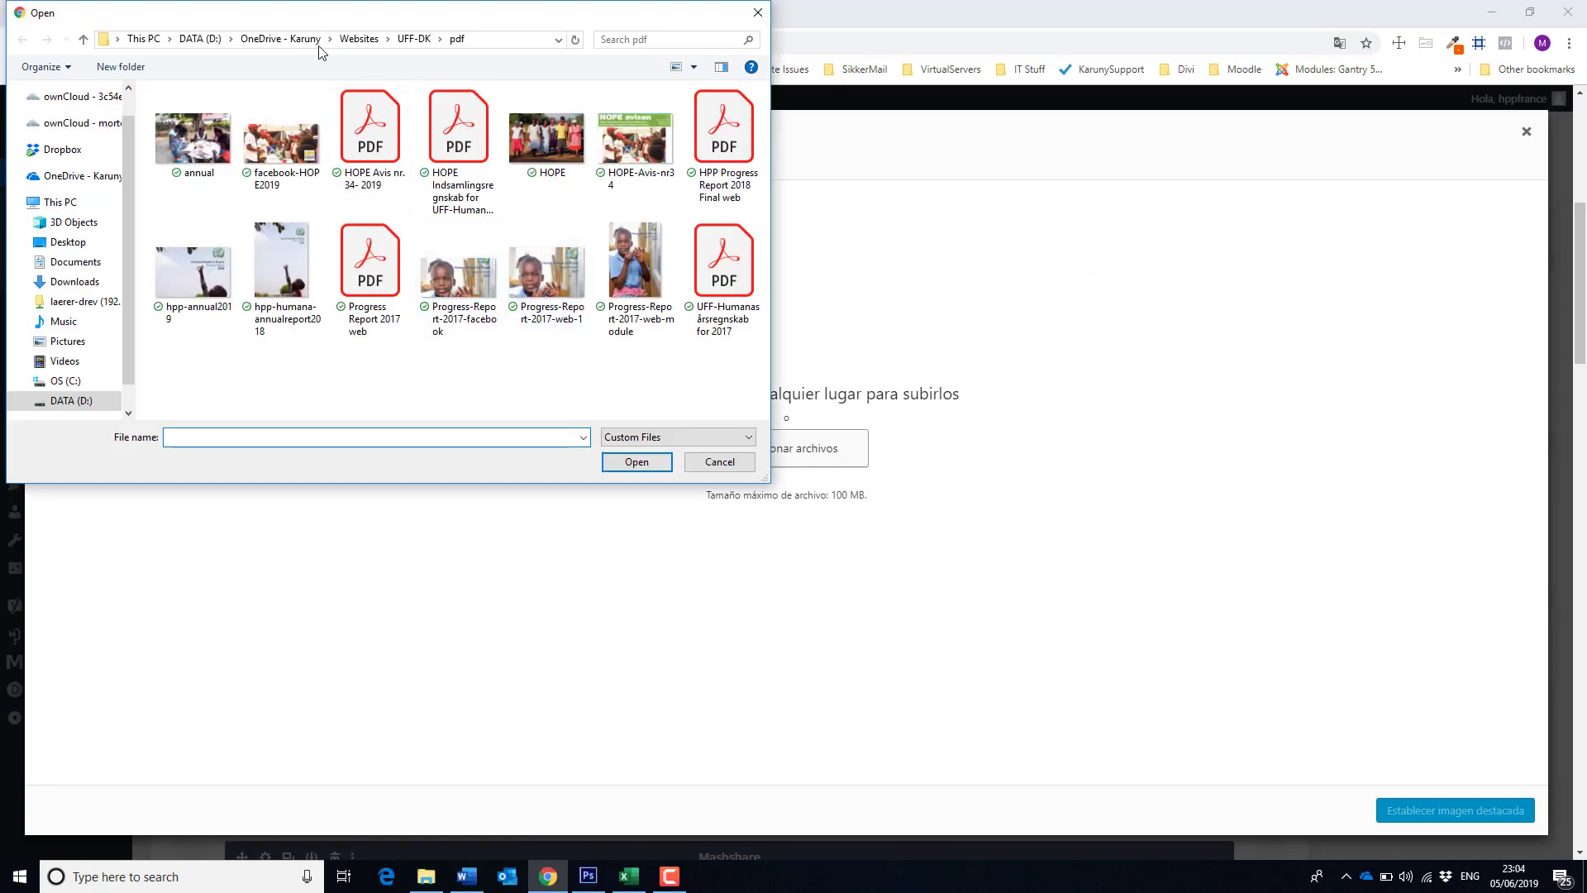
Upload HUMANA_AFRICA_DESARROLLO.jpg from Websites > Humana France > NEWS > 2019 and set it as the featured image.
left_click(358, 39)
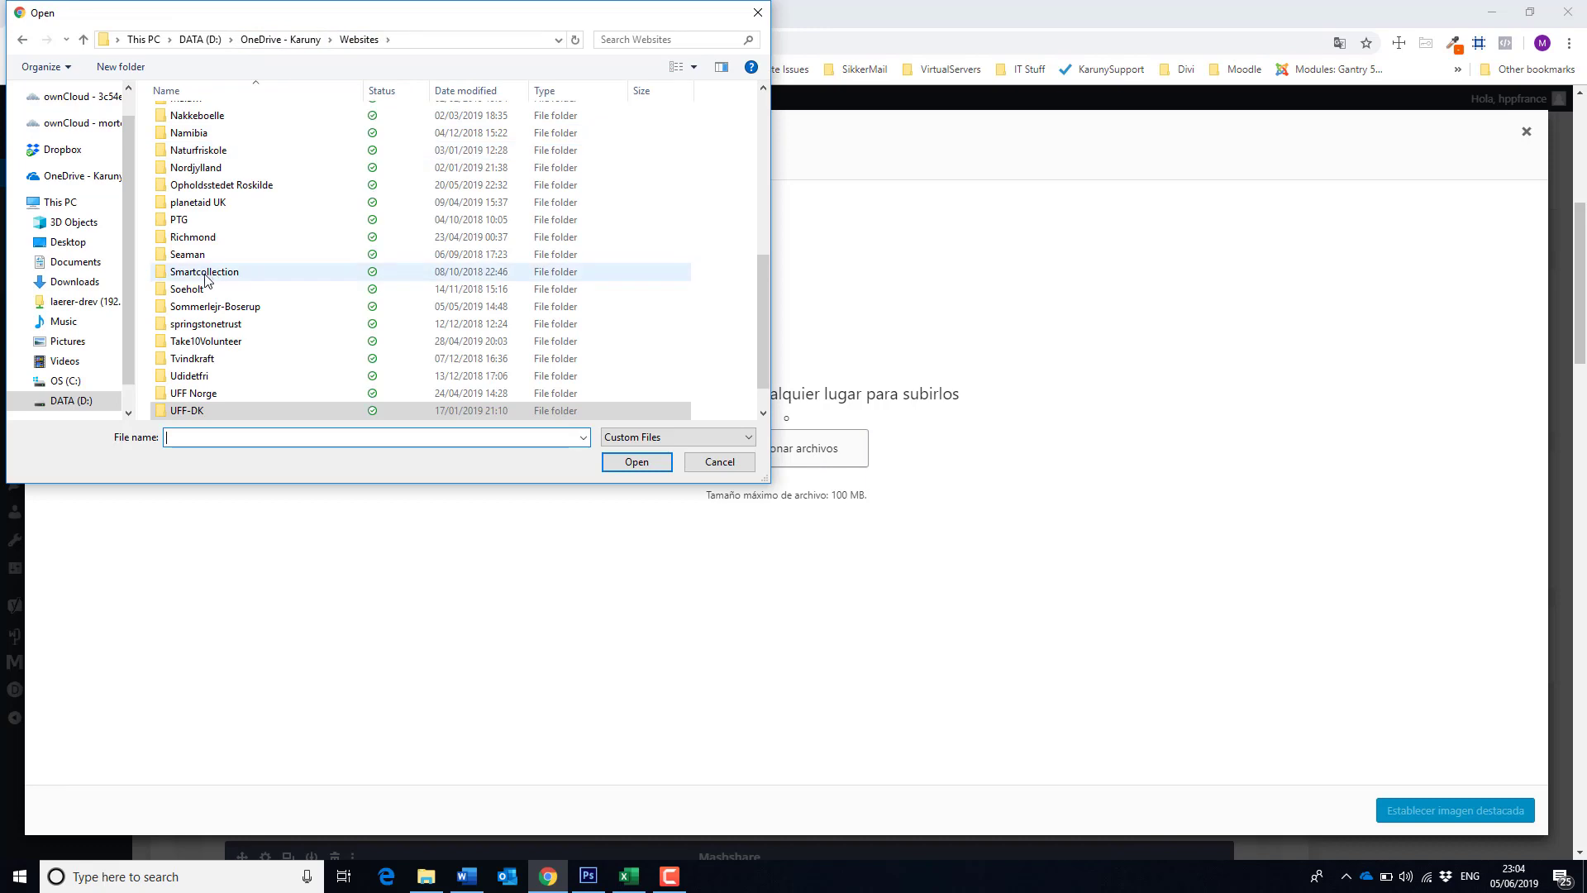
scroll(205, 280, "up", 4)
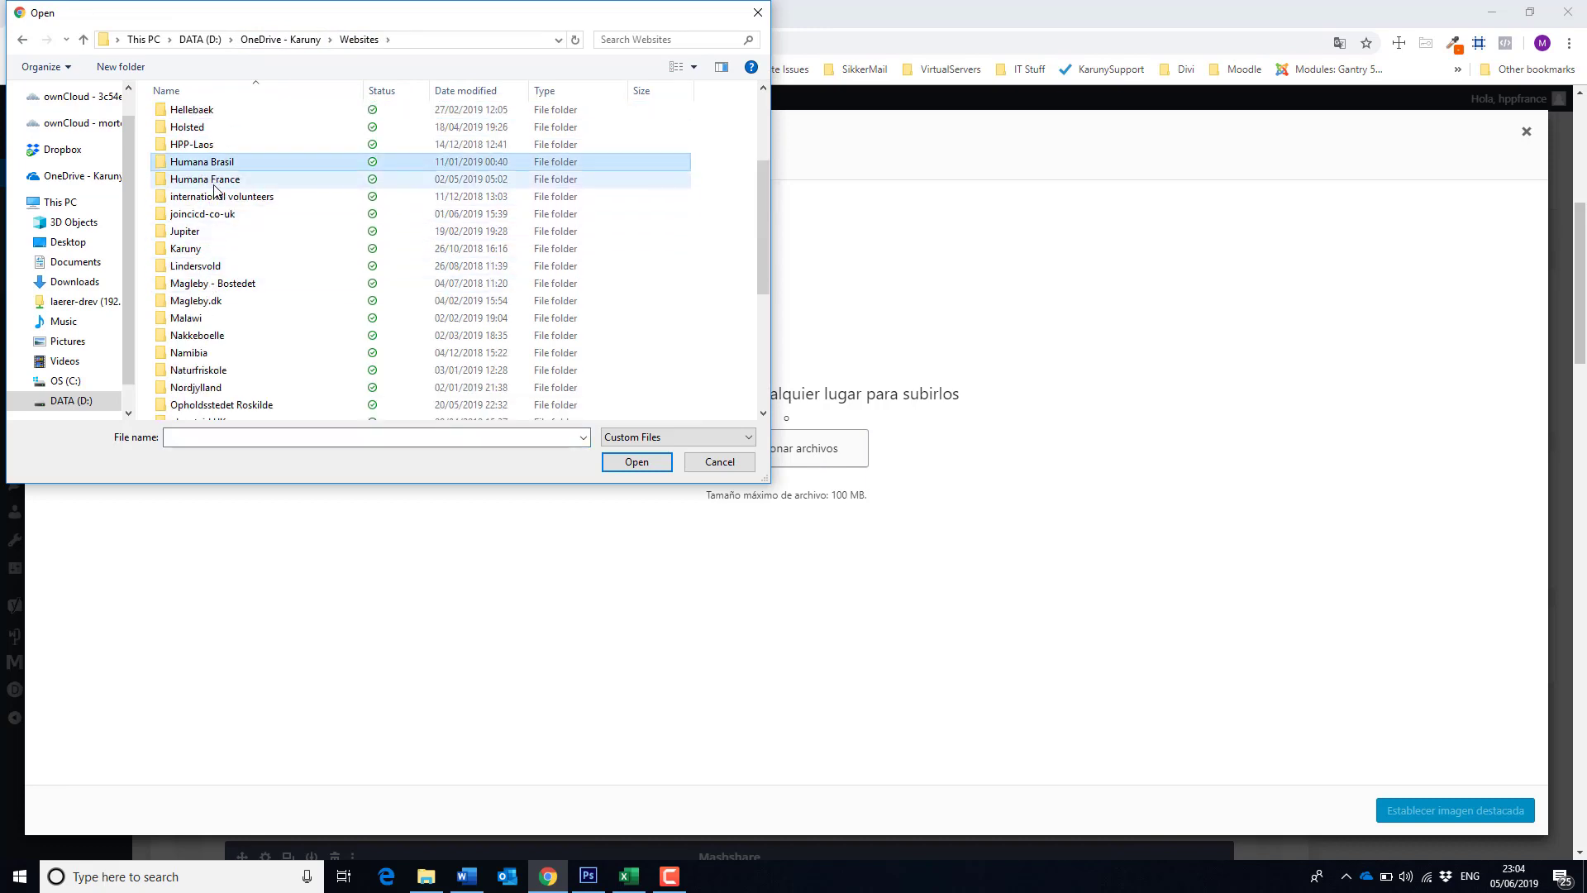
double_click(215, 183)
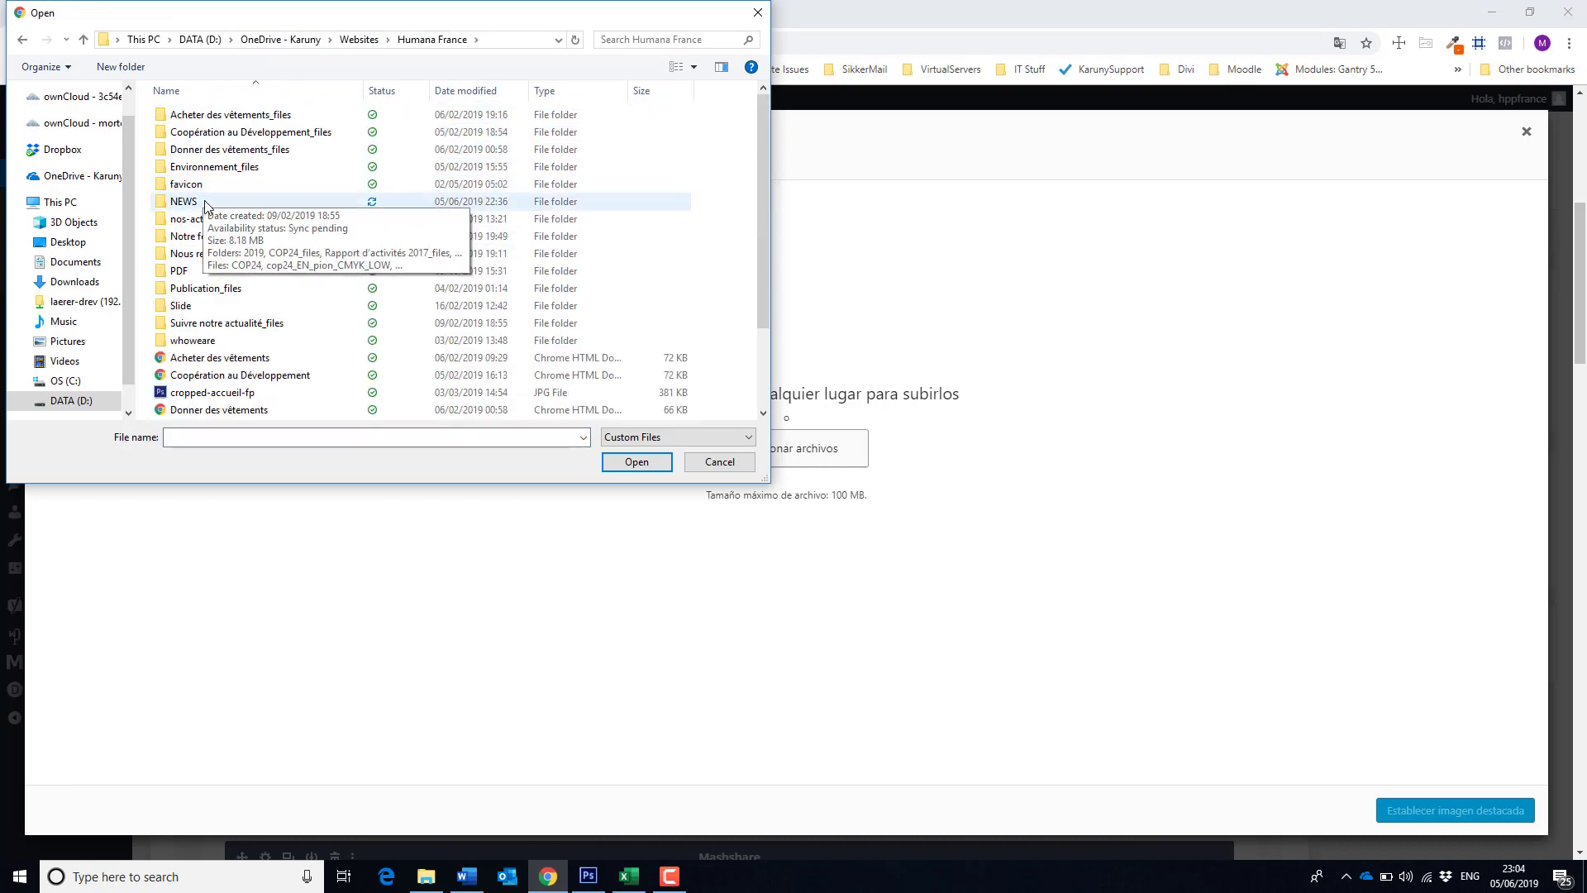
double_click(206, 205)
double_click(200, 144)
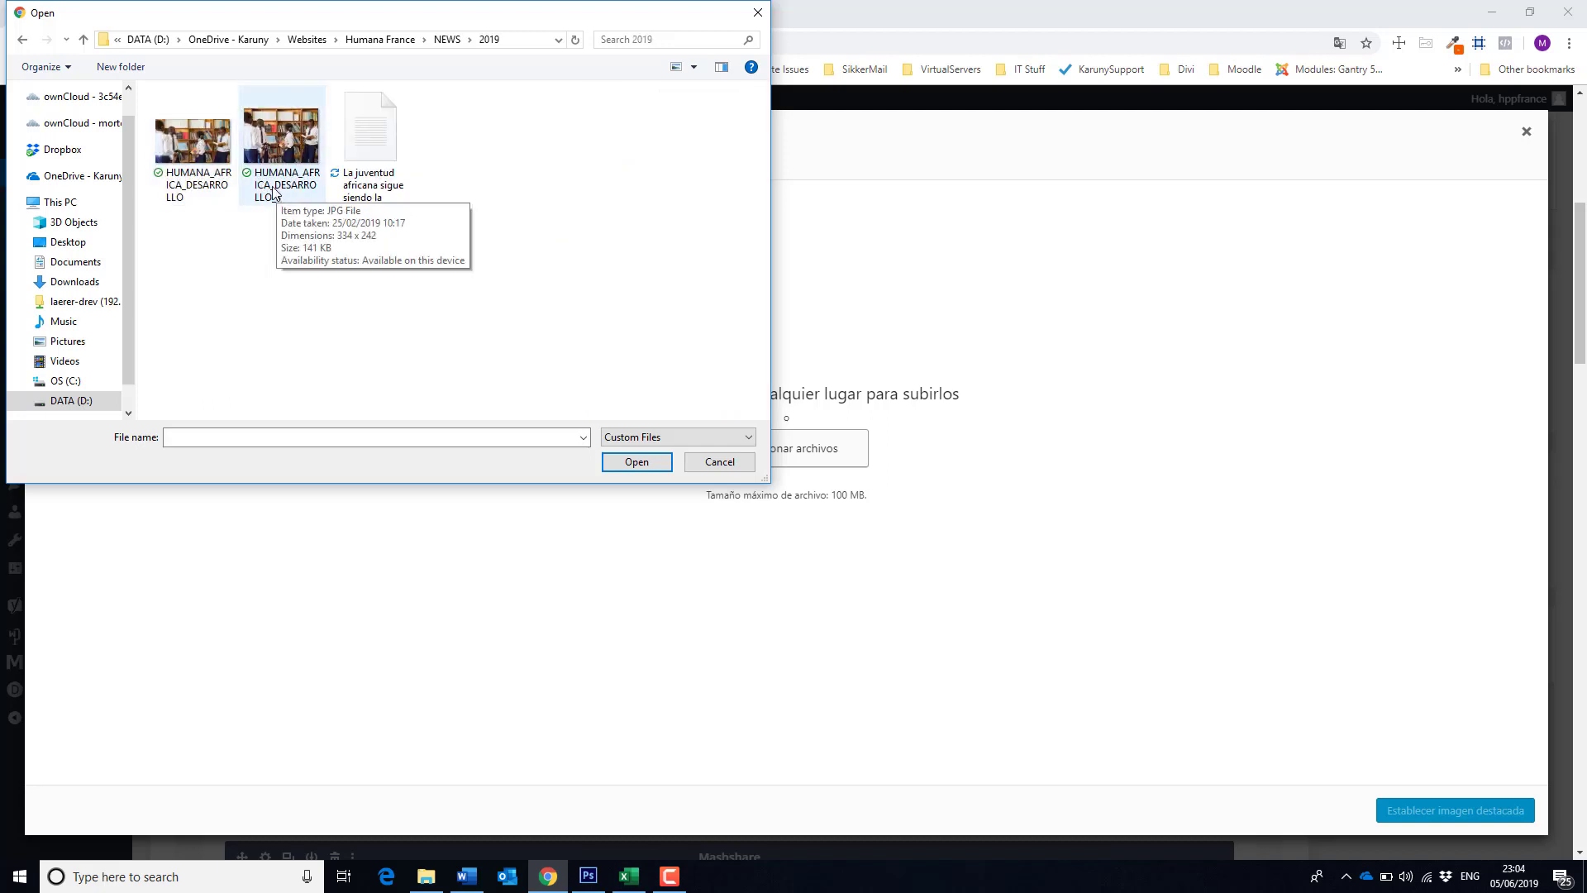
double_click(183, 166)
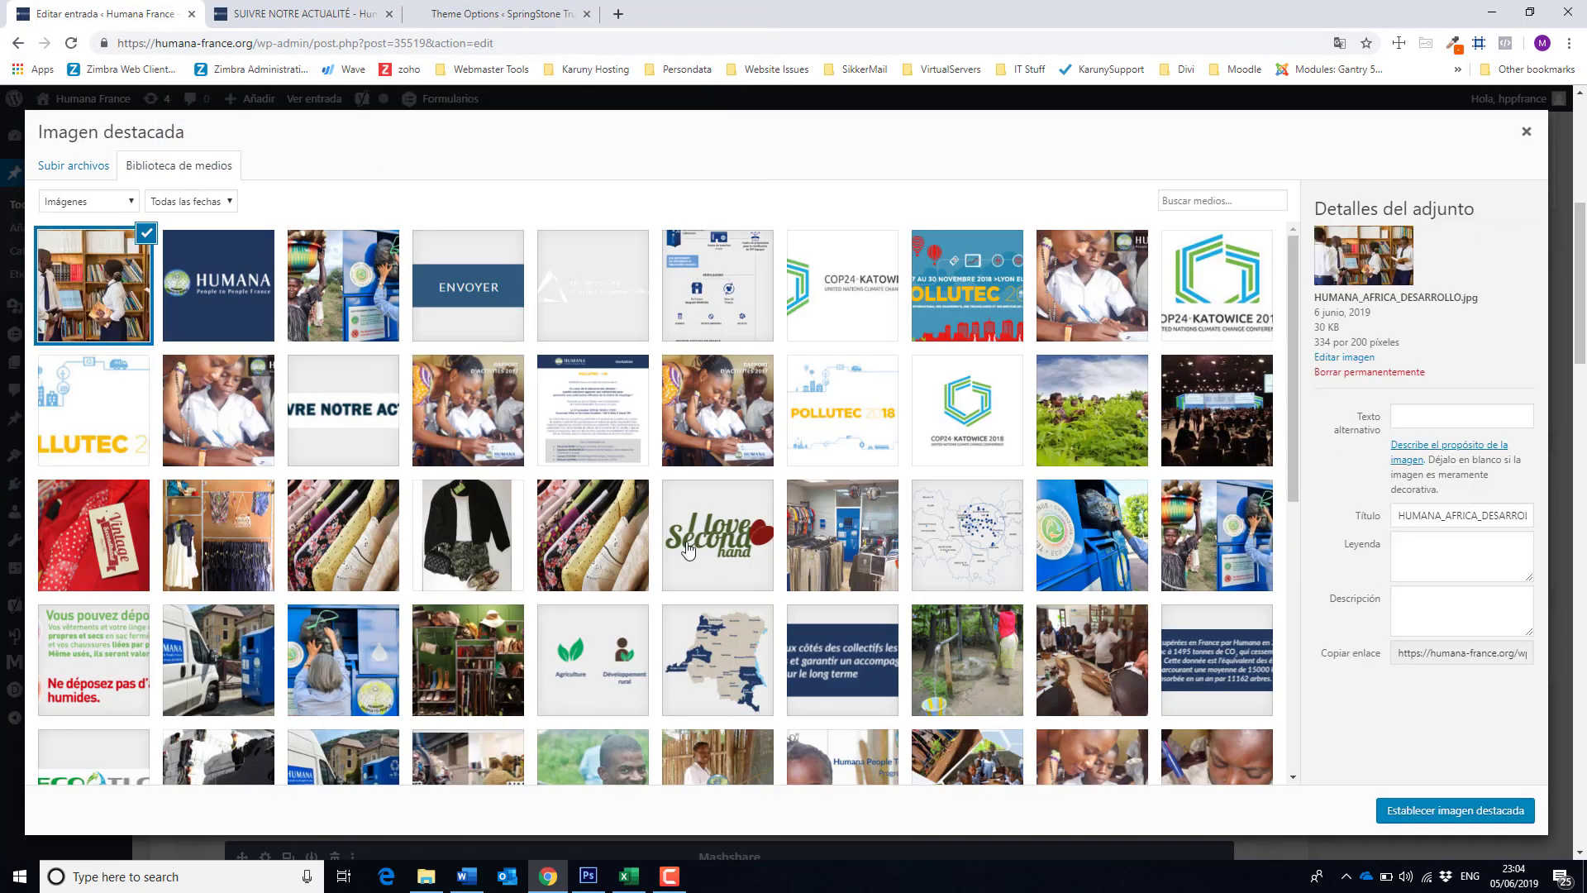
left_click(1452, 811)
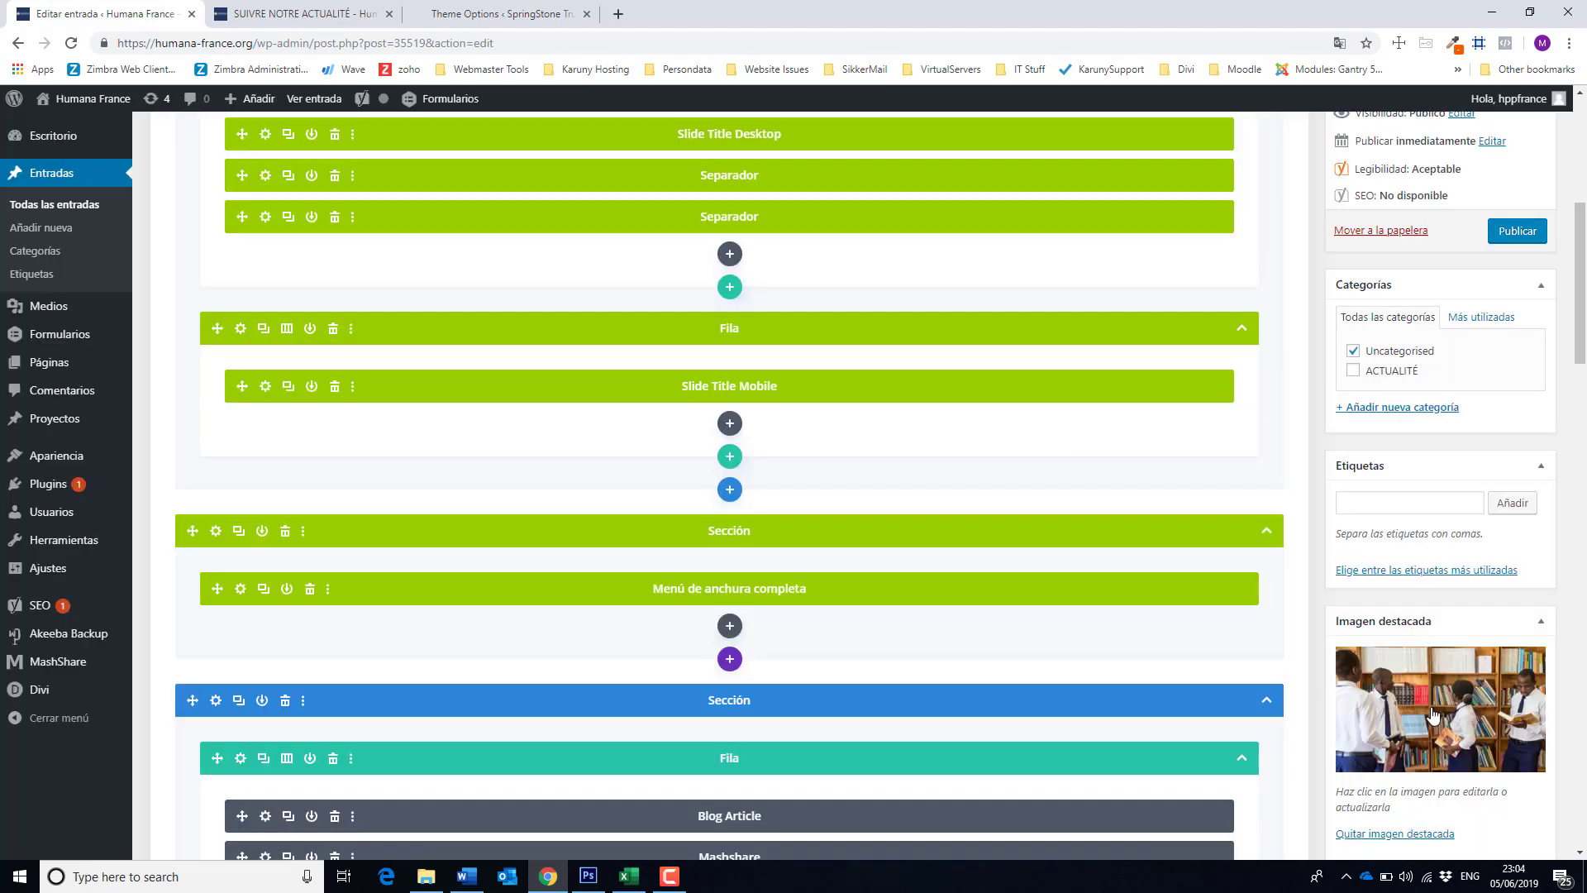
Assign the post to the ACTUALITÉ category and remove it from Uncategorised.
scroll(1430, 587, "up", 2)
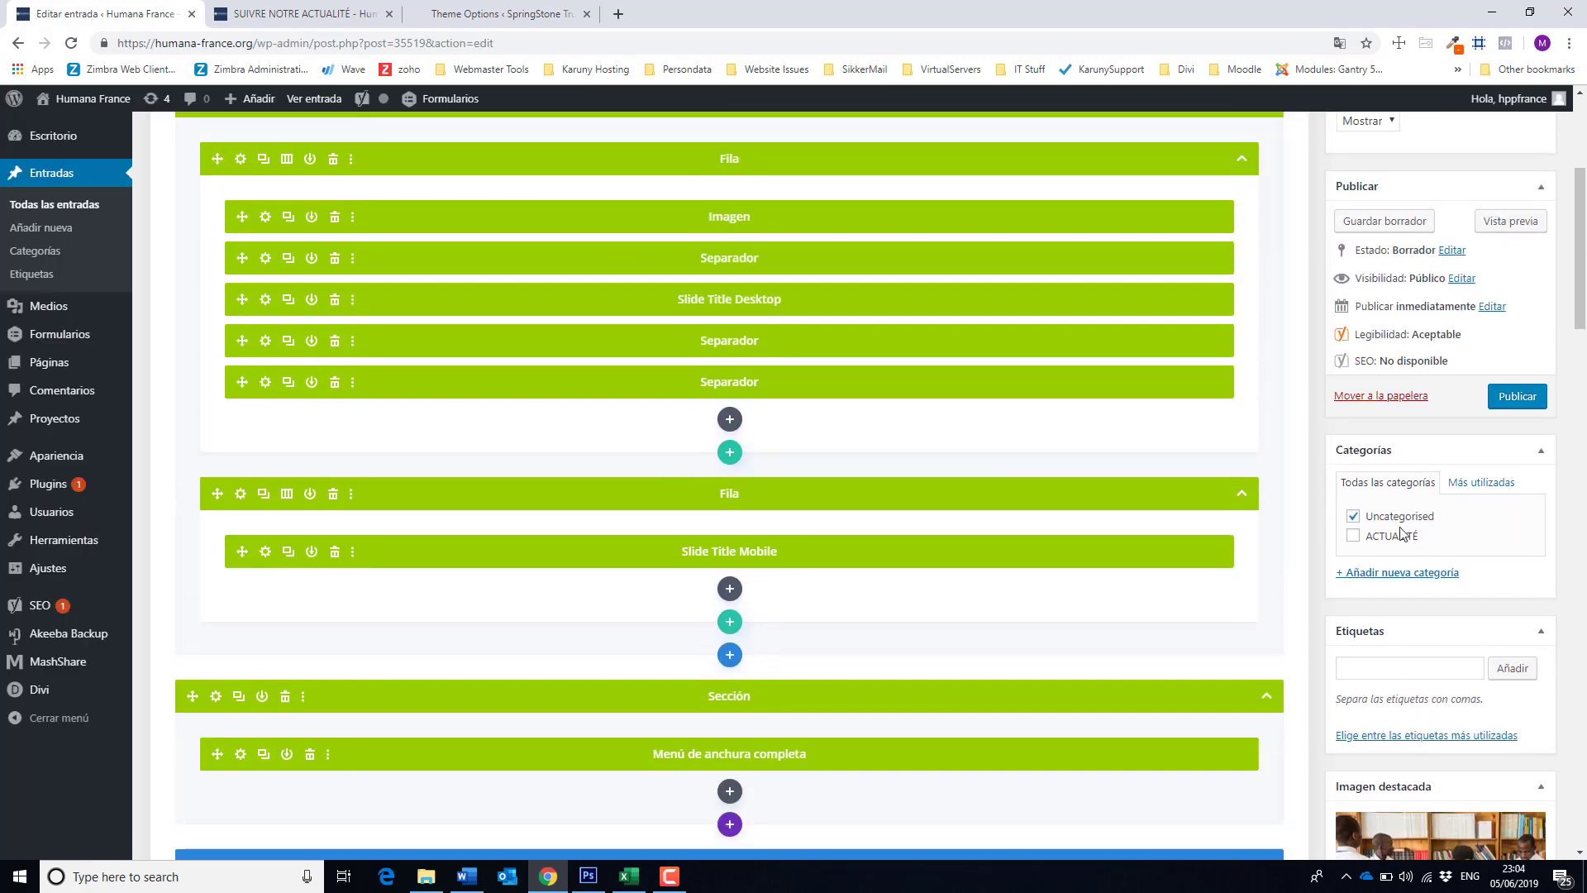
left_click(1353, 537)
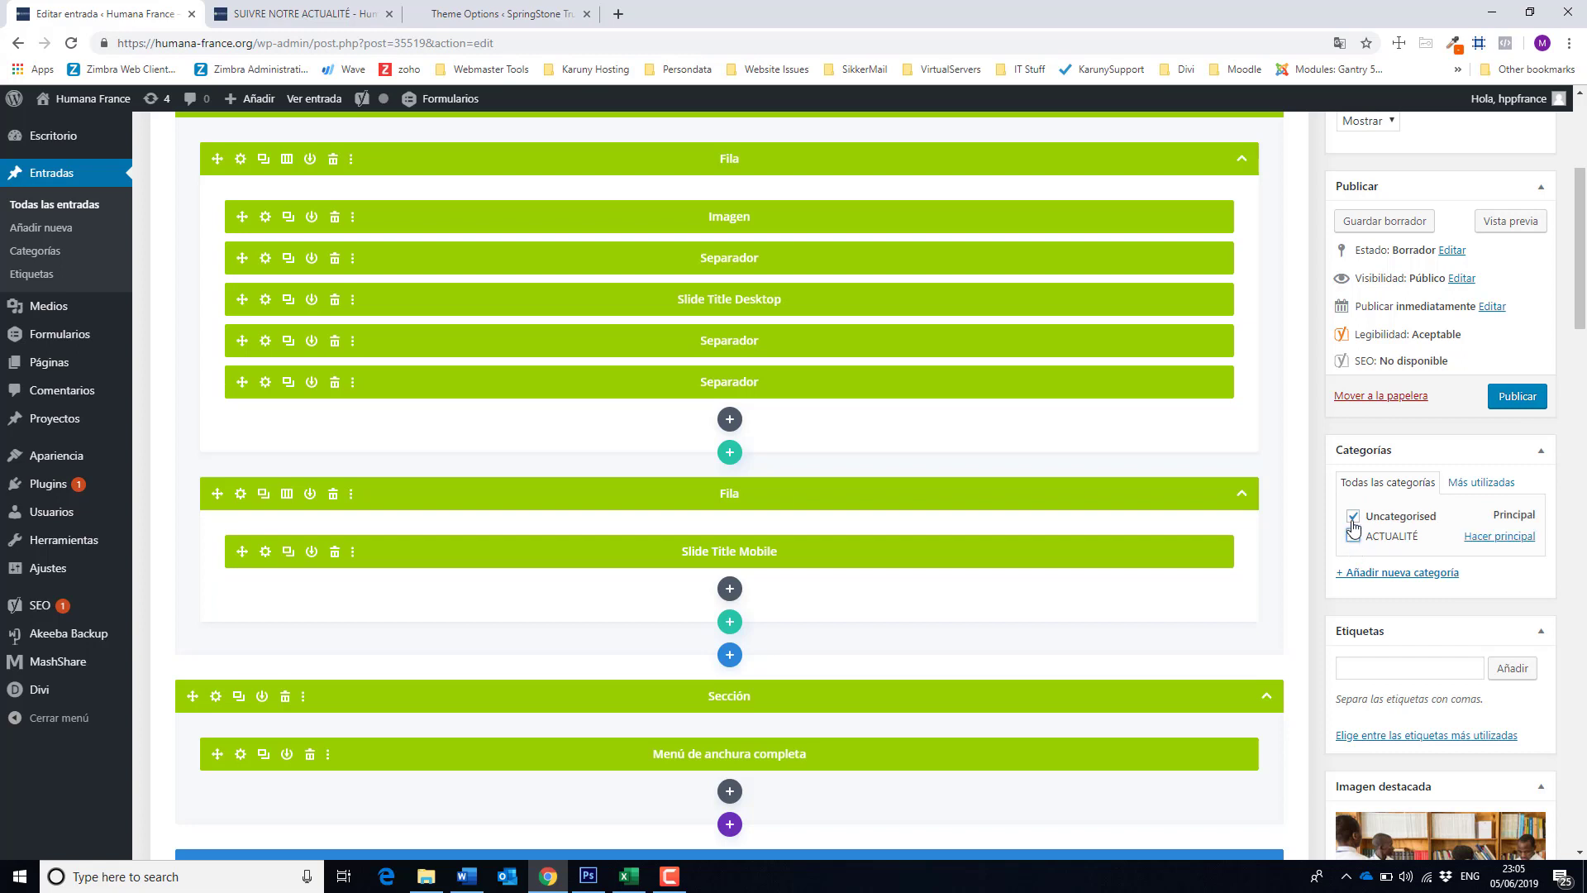
left_click(1352, 517)
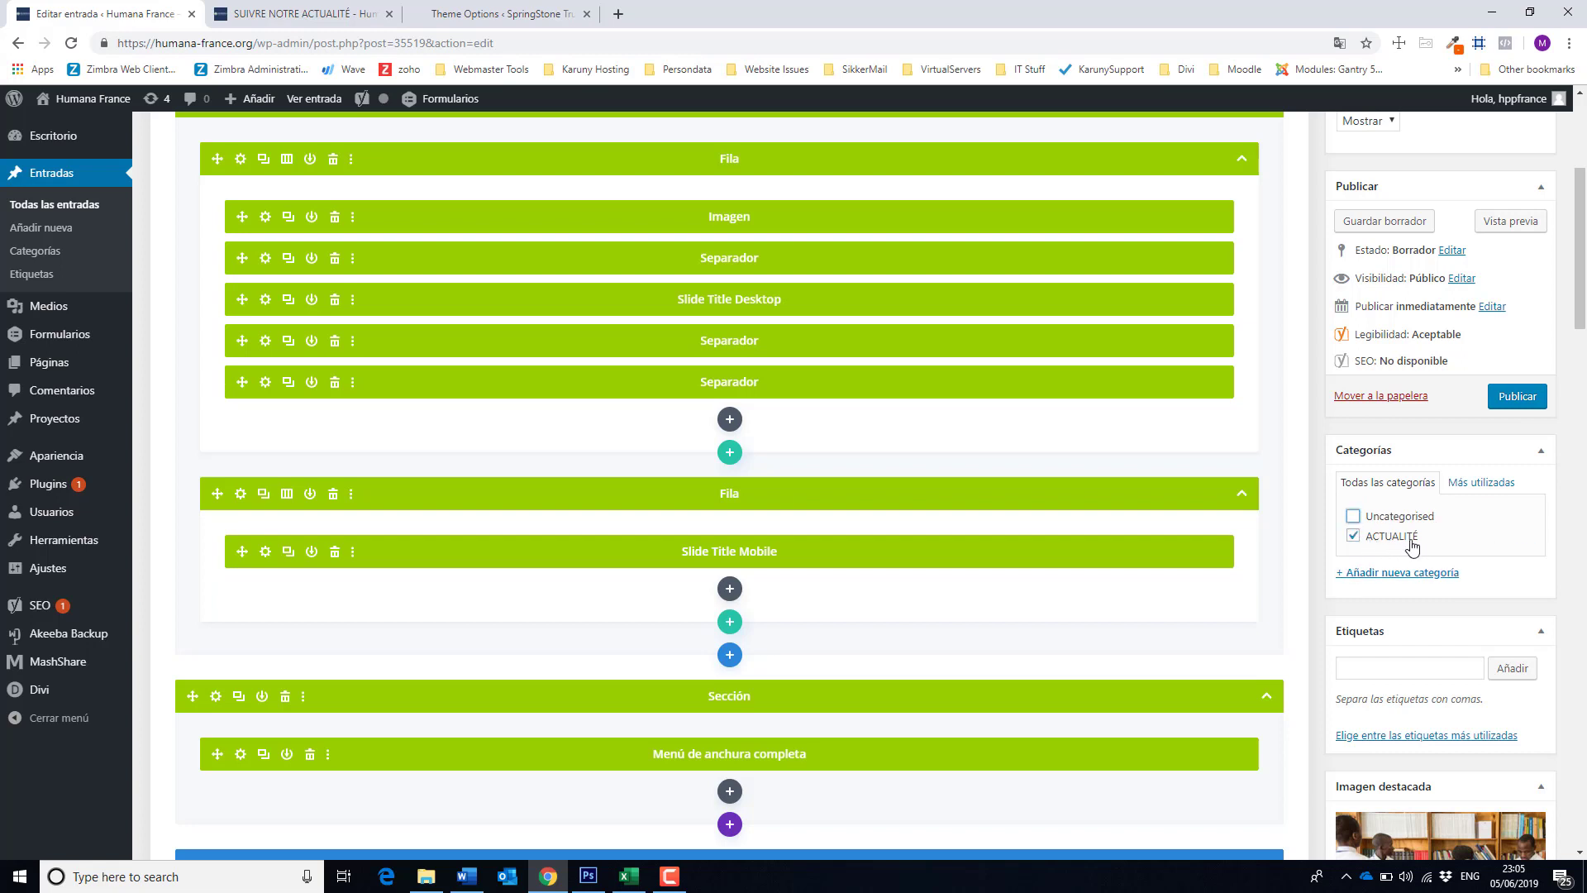
Publish the post "La jeunesse africaine au centre des priorités".
scroll(1421, 553, "up", 3)
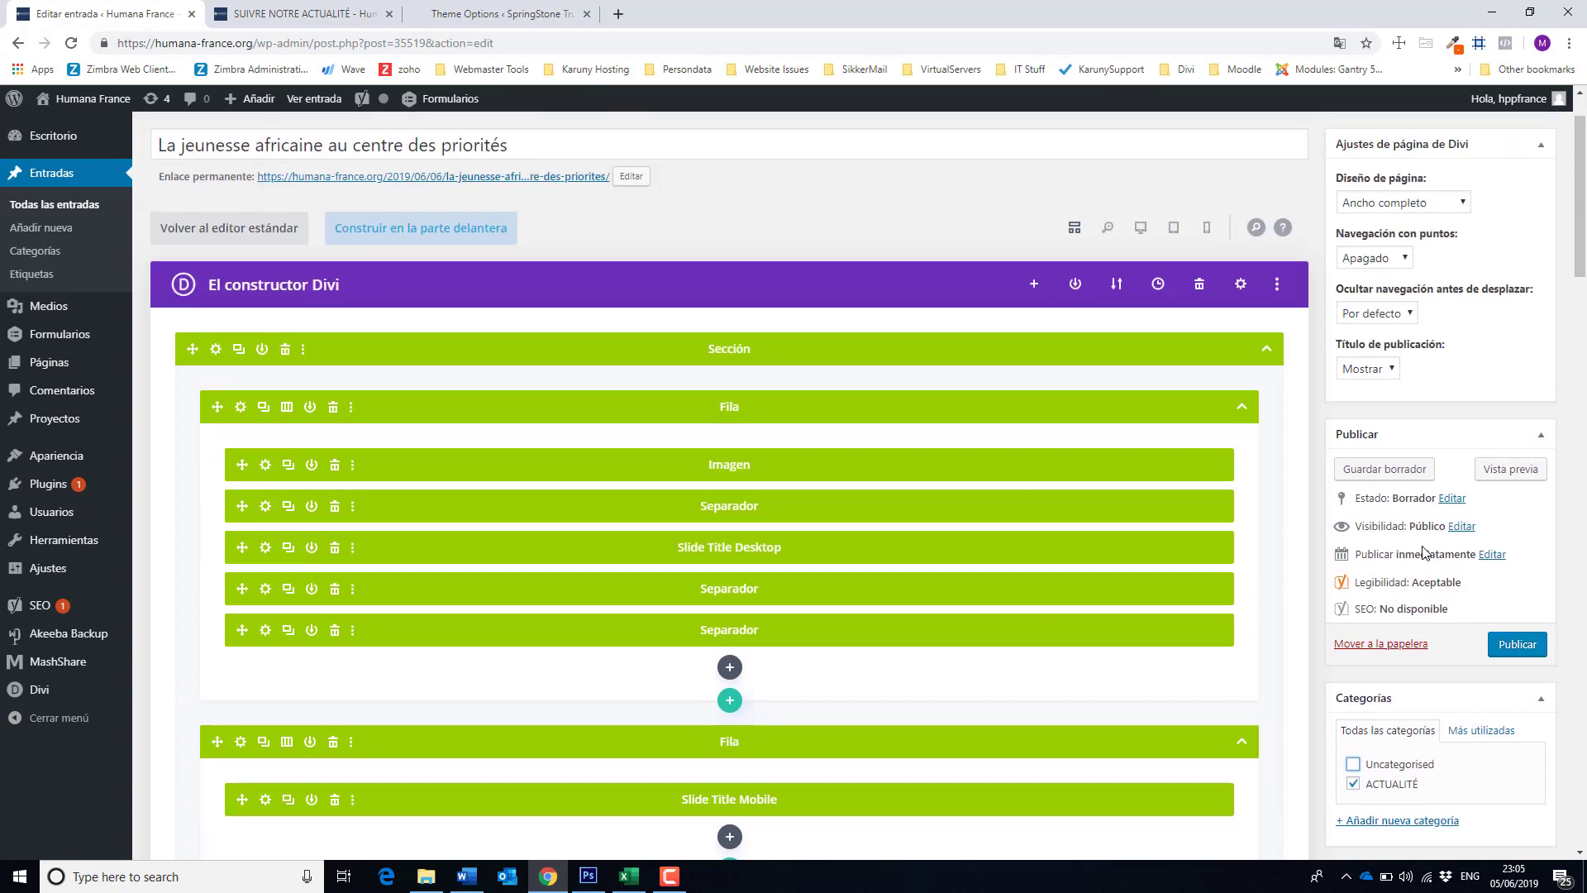
scroll(1423, 548, "up", 1)
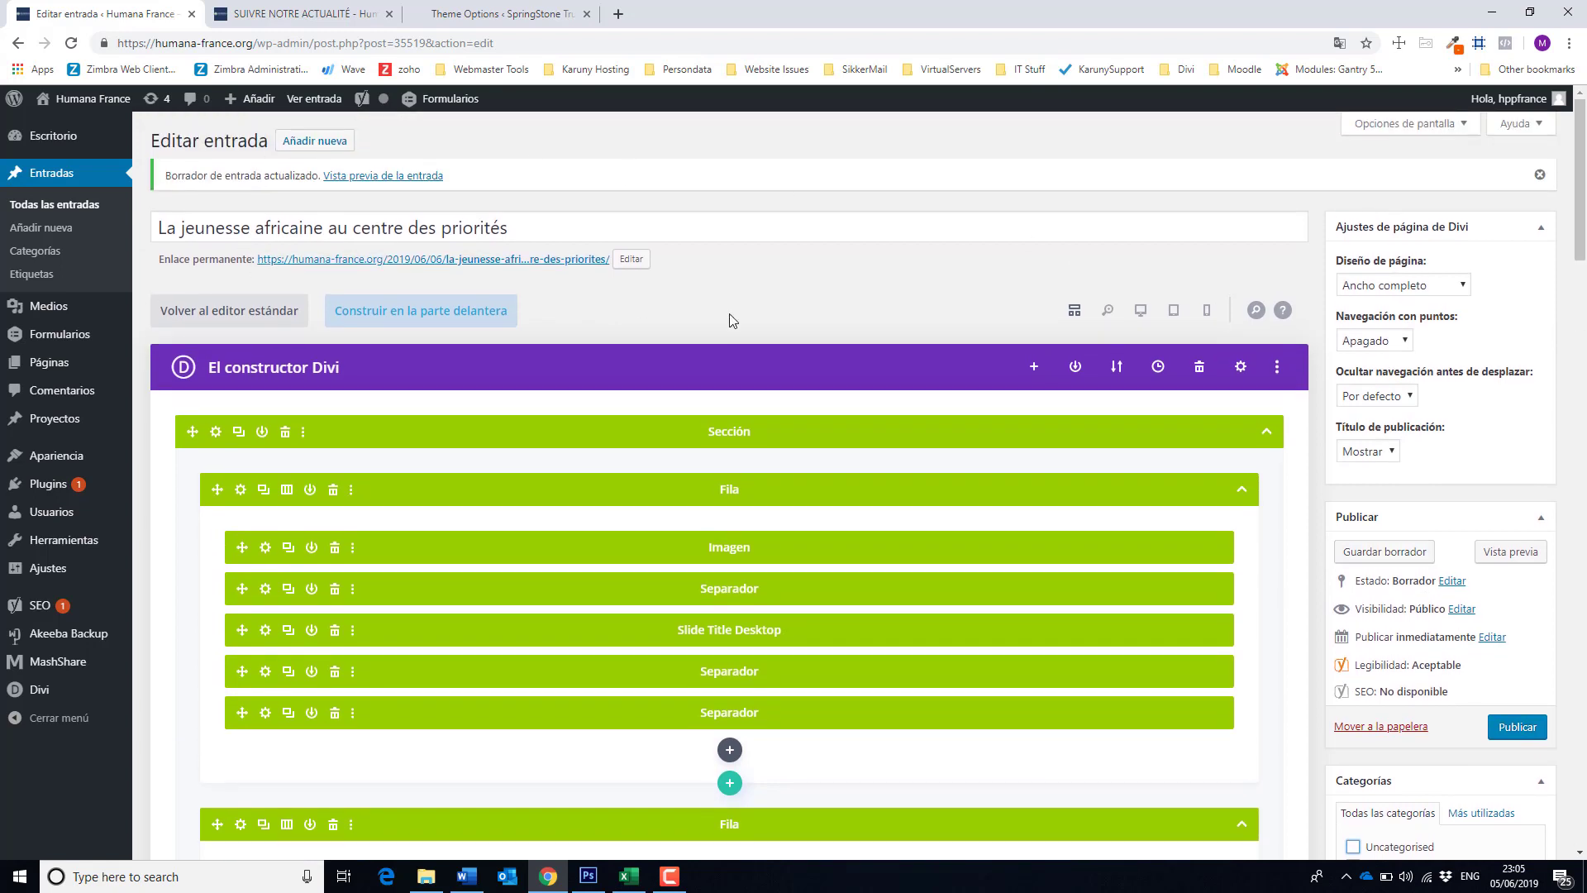
scroll(1404, 597, "down", 3)
left_click(1518, 481)
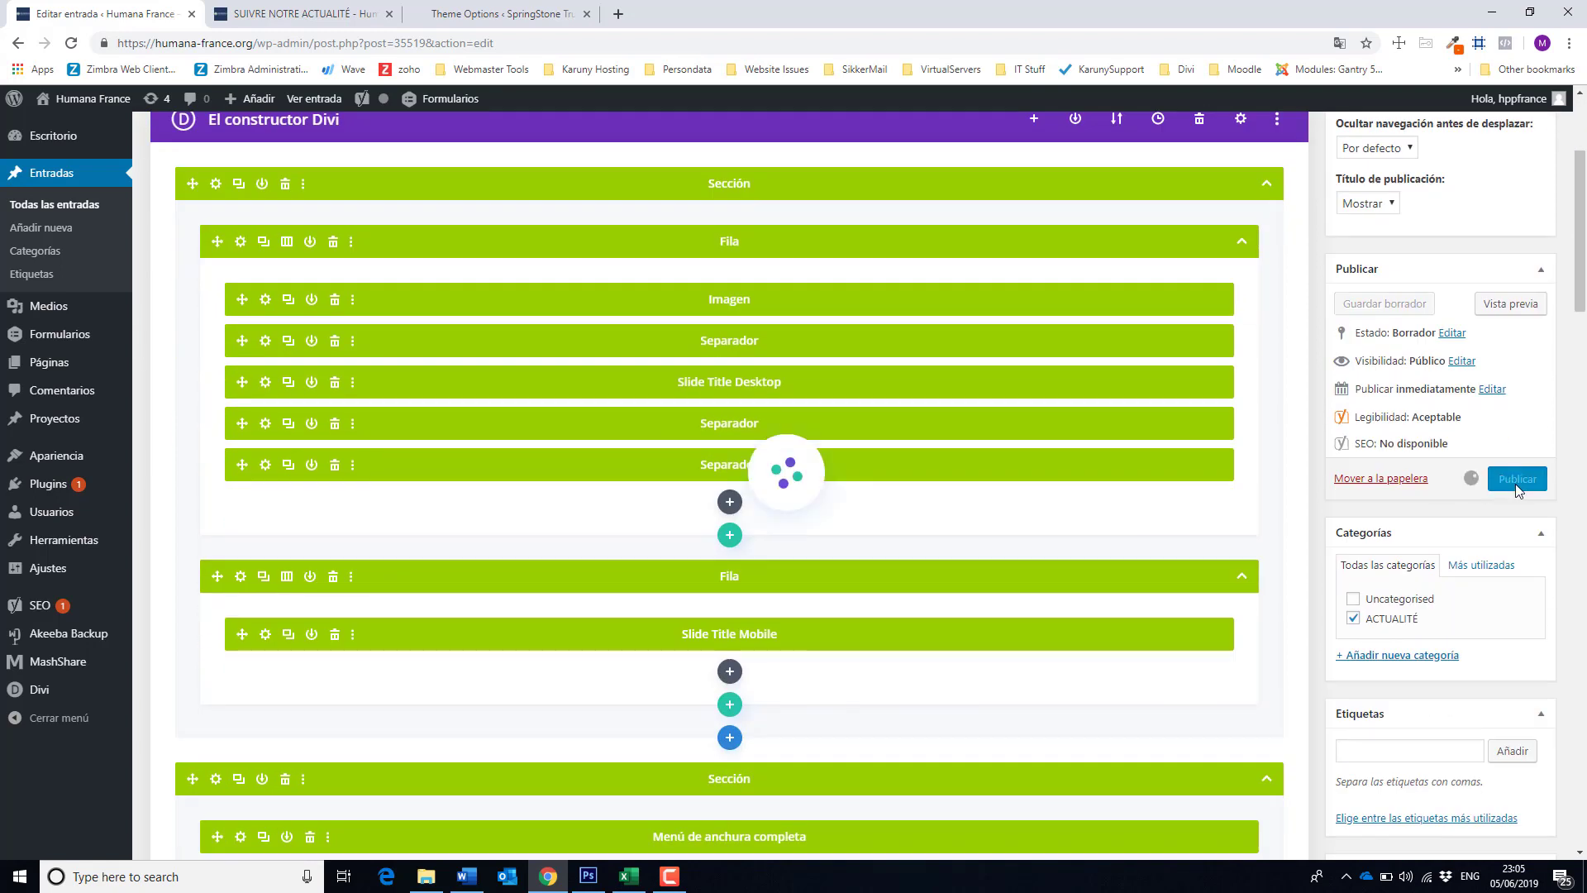
Reload the "Suivre notre actualité" page, open the article "La jeunesse africaine au centre des priorités" and review its text.
left_click(314, 15)
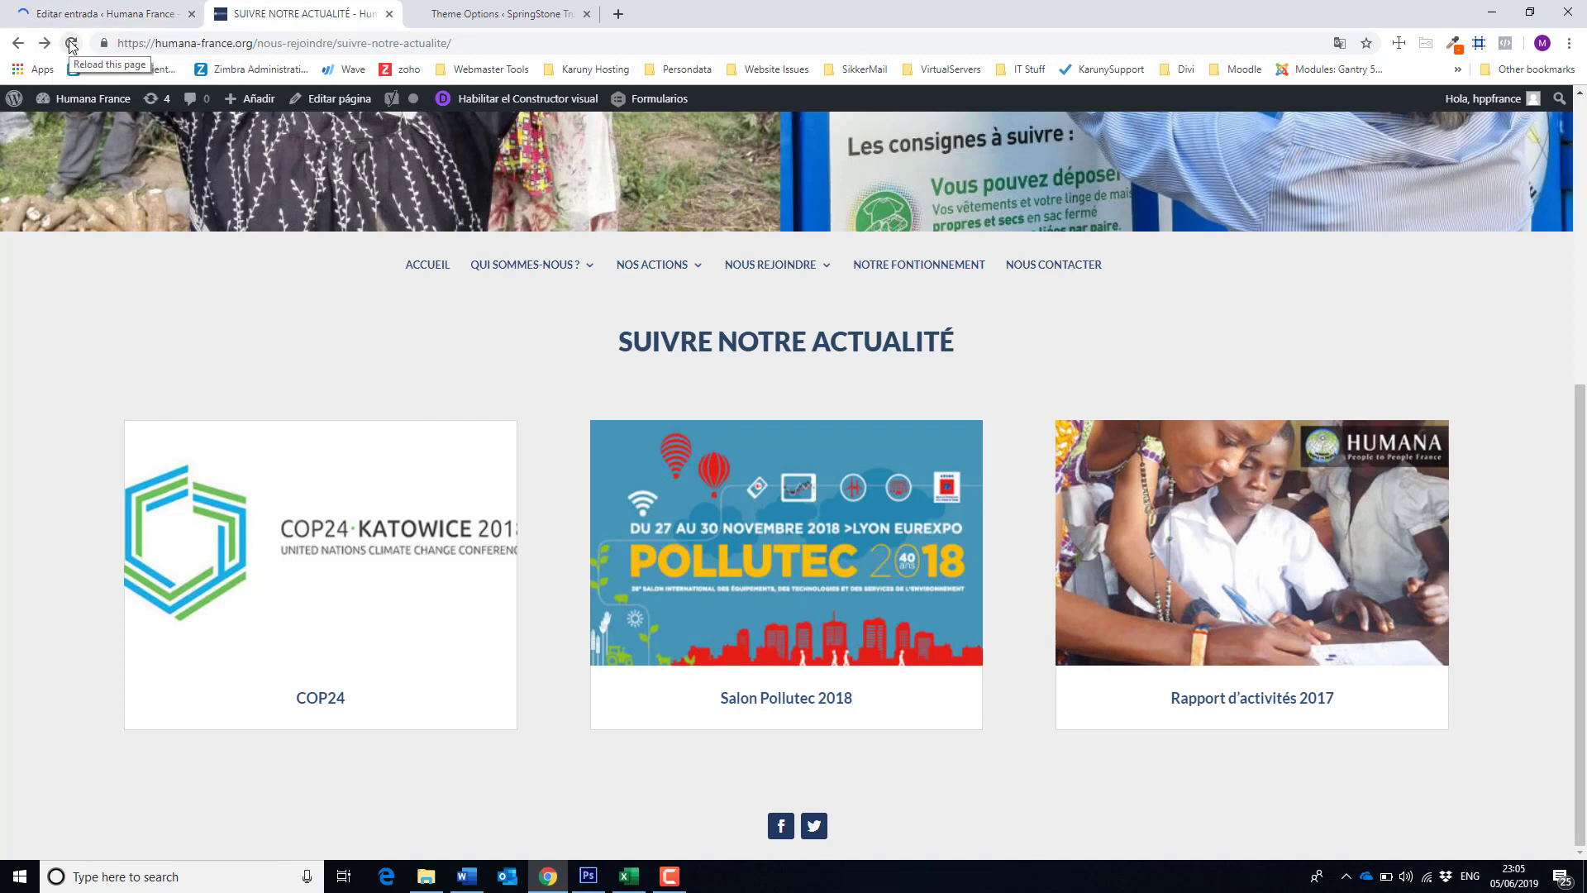
left_click(72, 43)
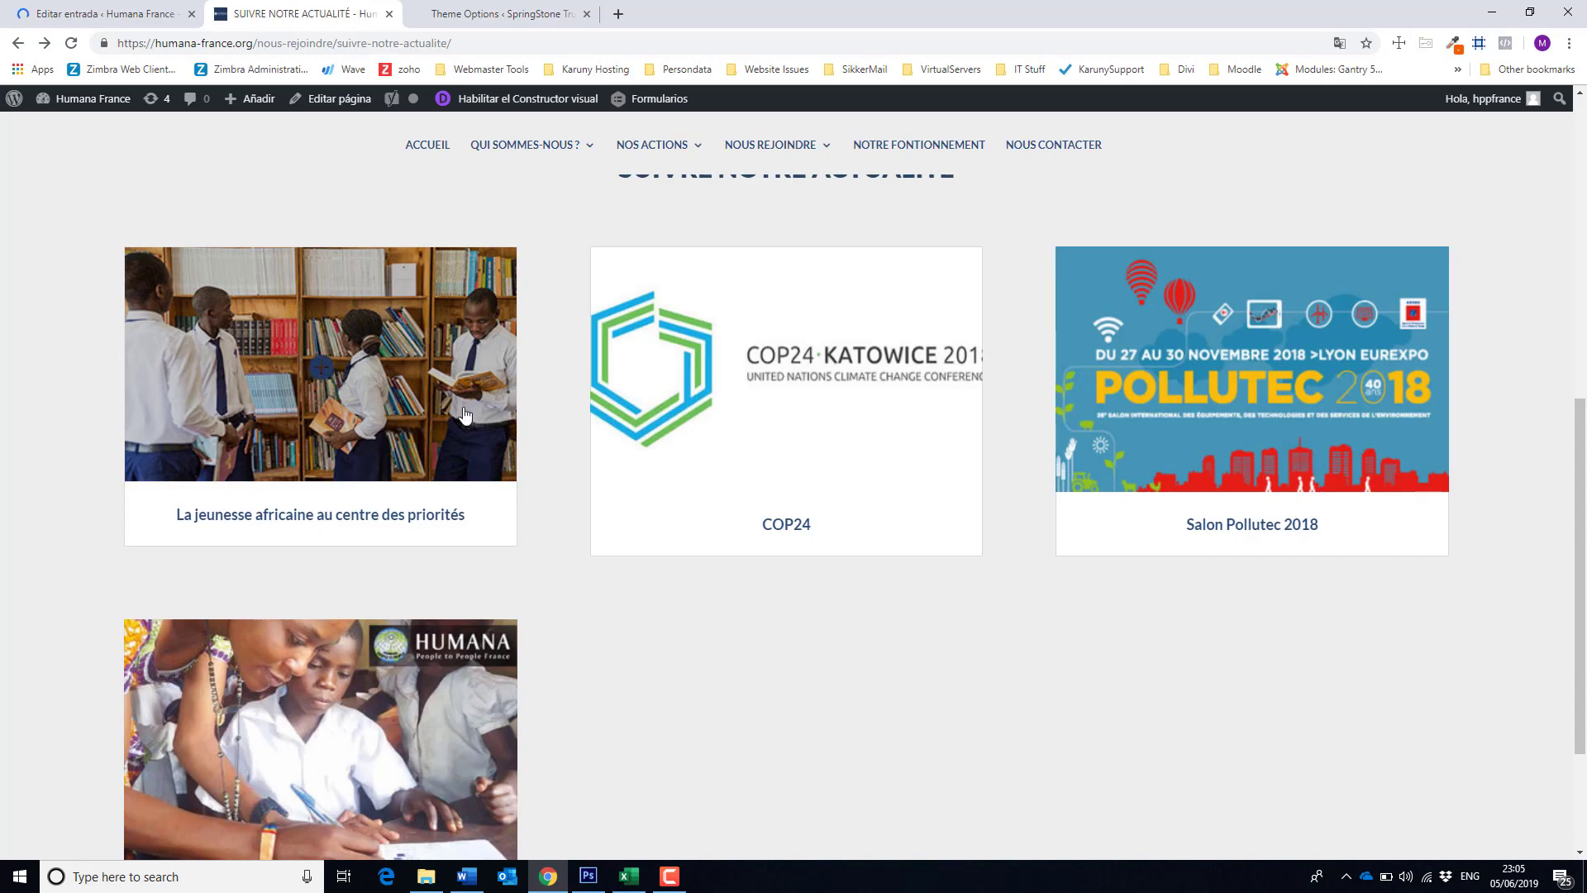
left_click(382, 518)
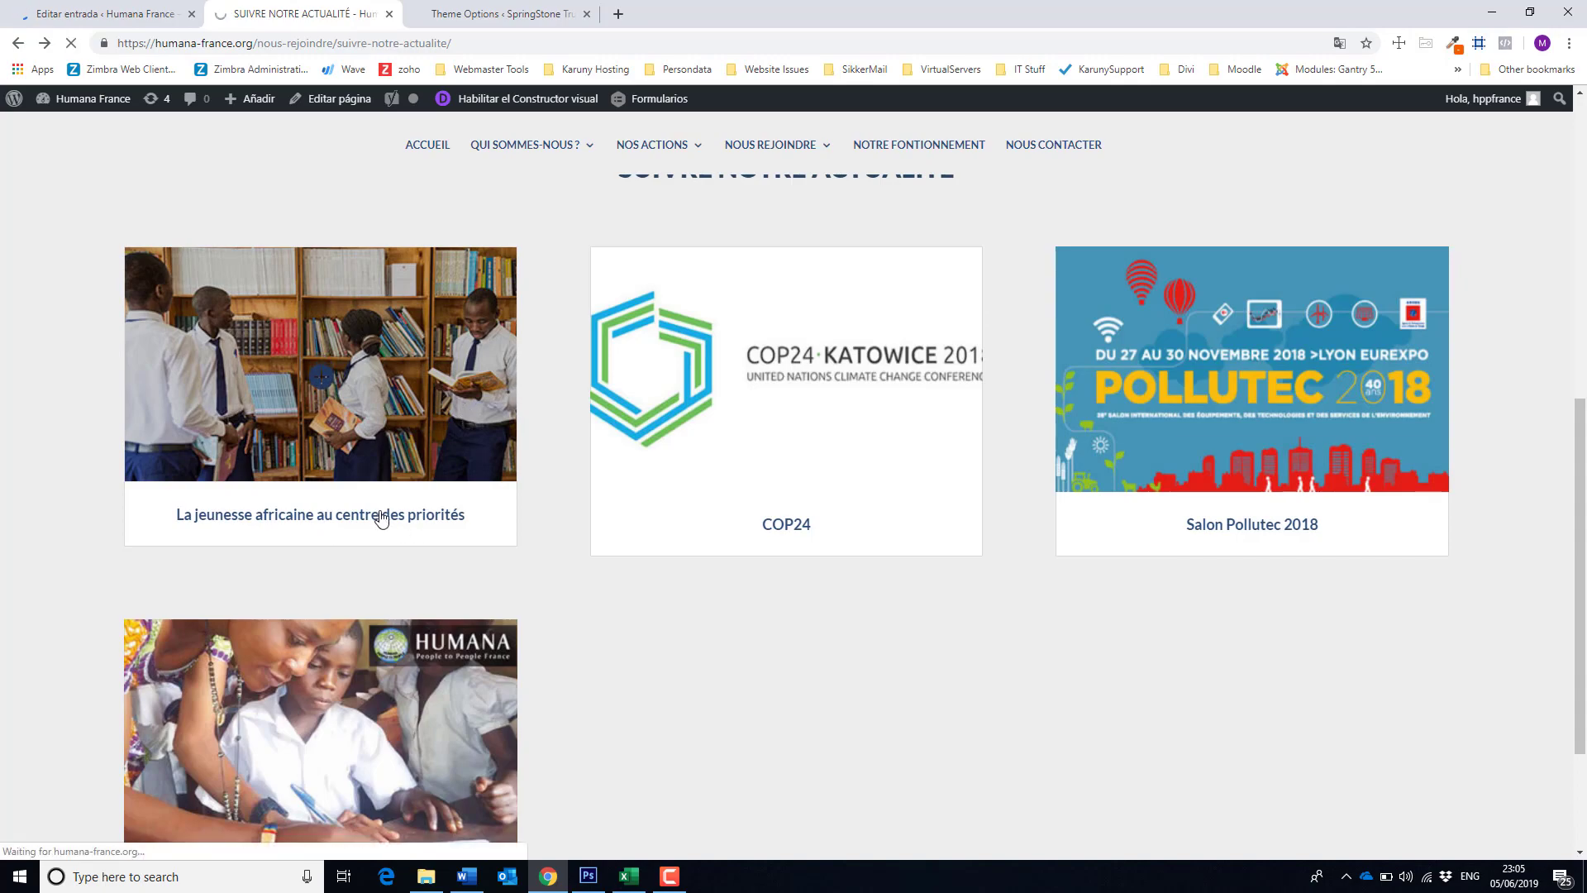
scroll(484, 499, "down", 7)
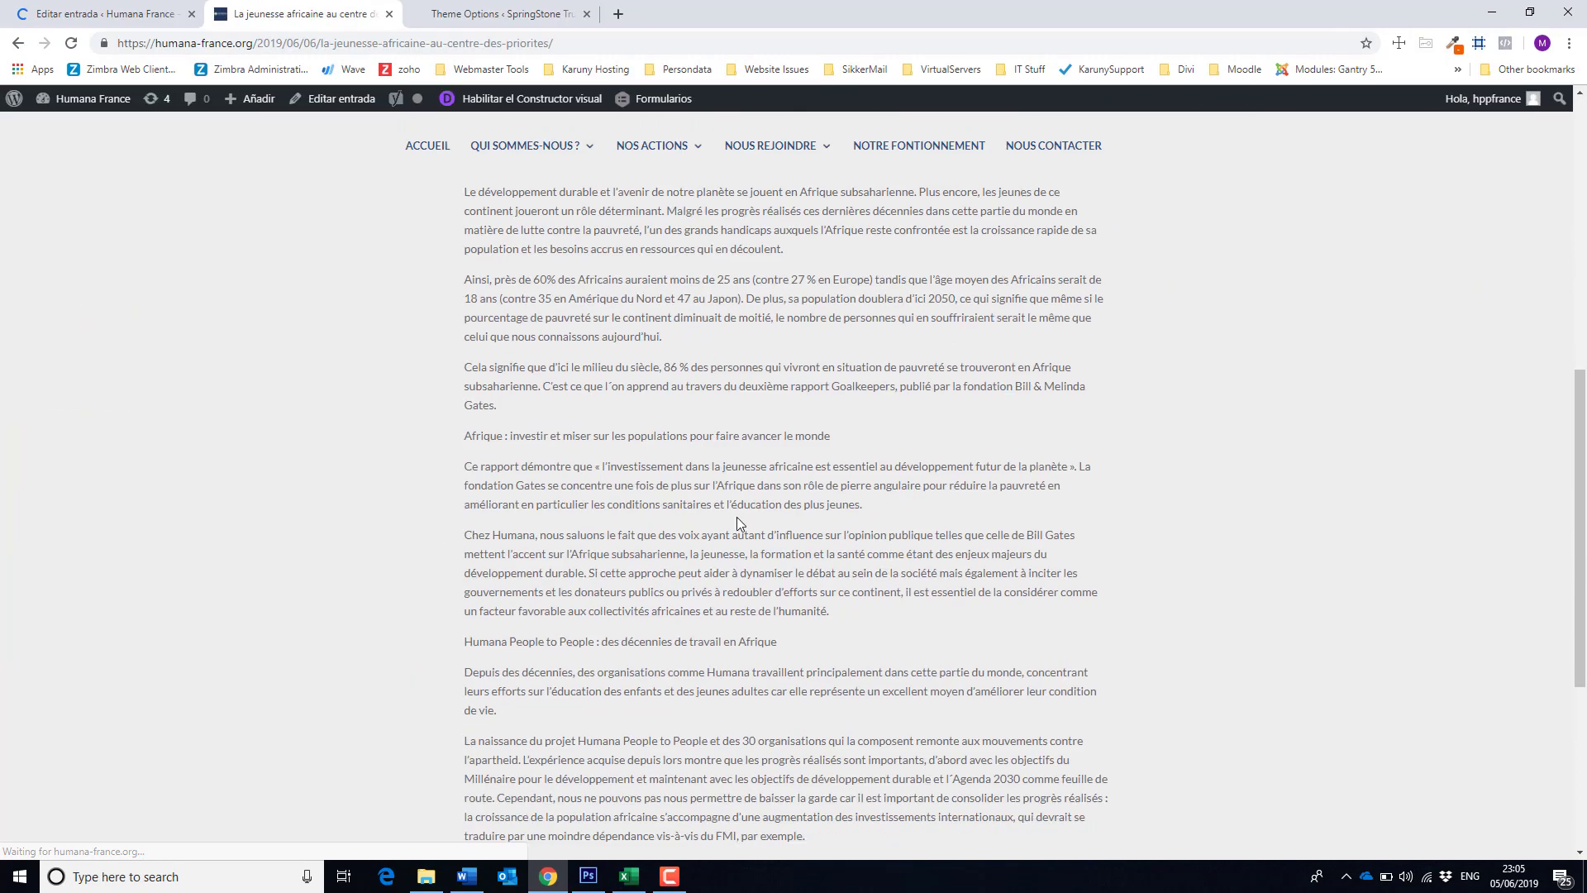
scroll(793, 508, "down", 6)
scroll(886, 579, "up", 10)
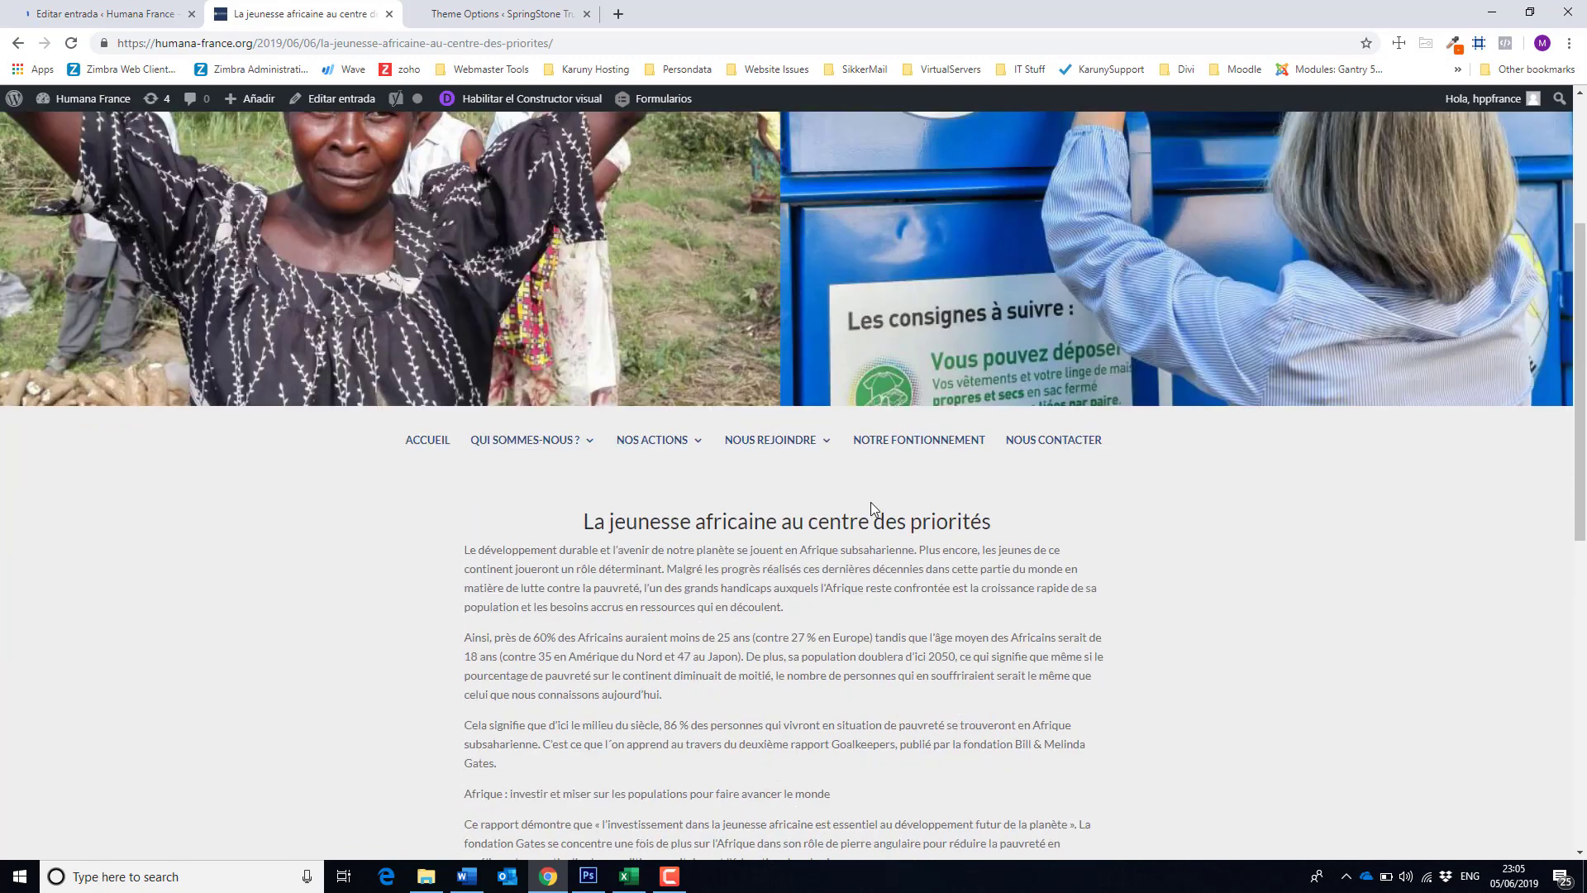
Check the Mashshare module in the post's Divi layout and the share buttons at the end of the published article.
left_click(53, 15)
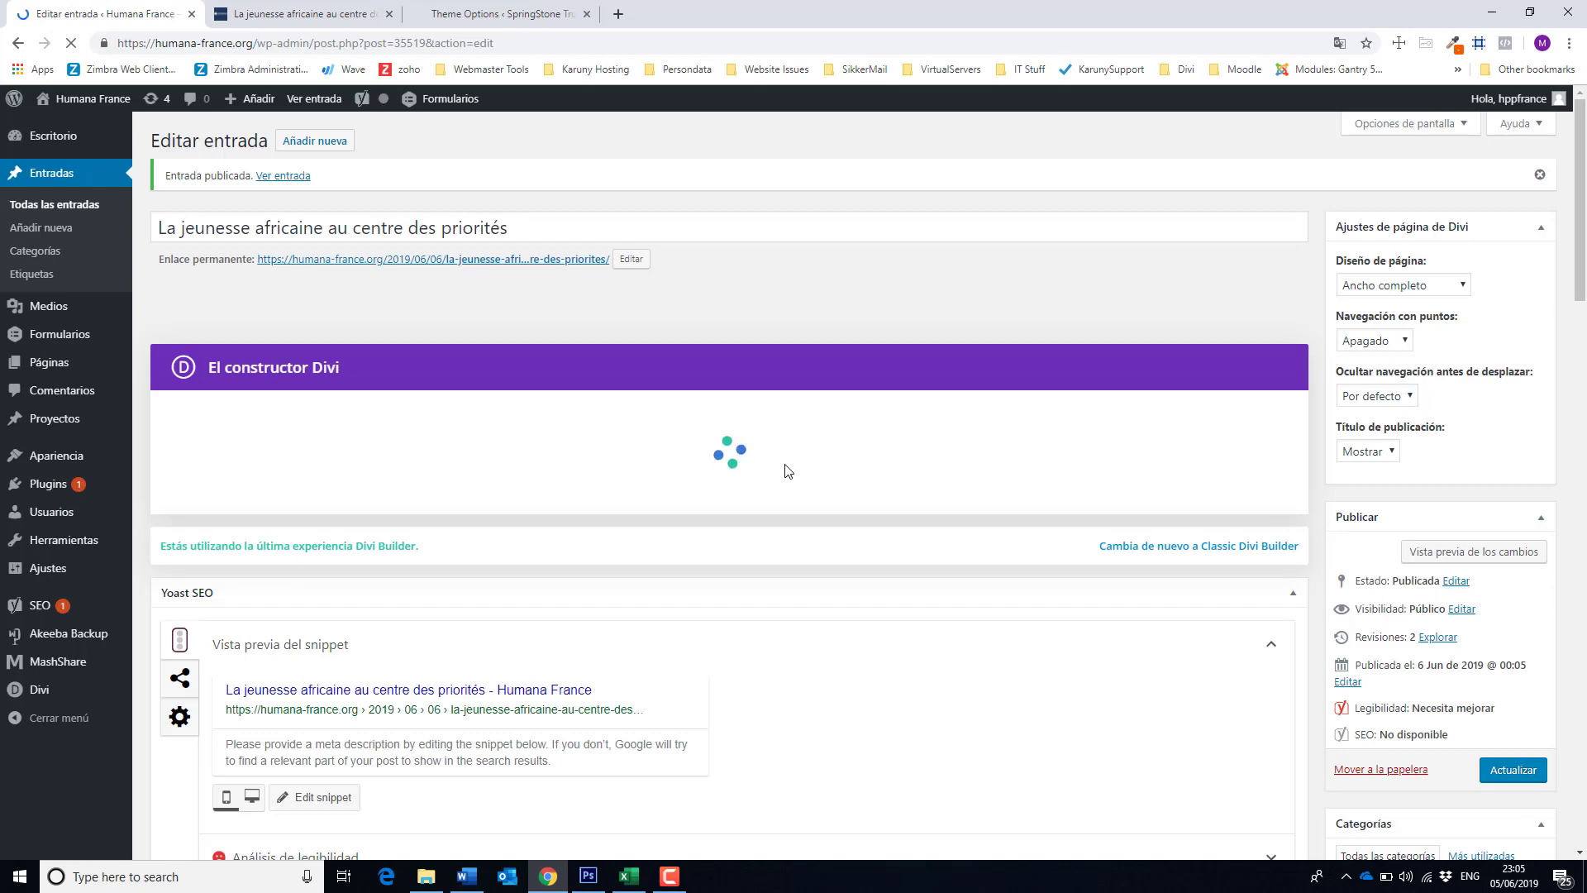
scroll(786, 495, "down", 4)
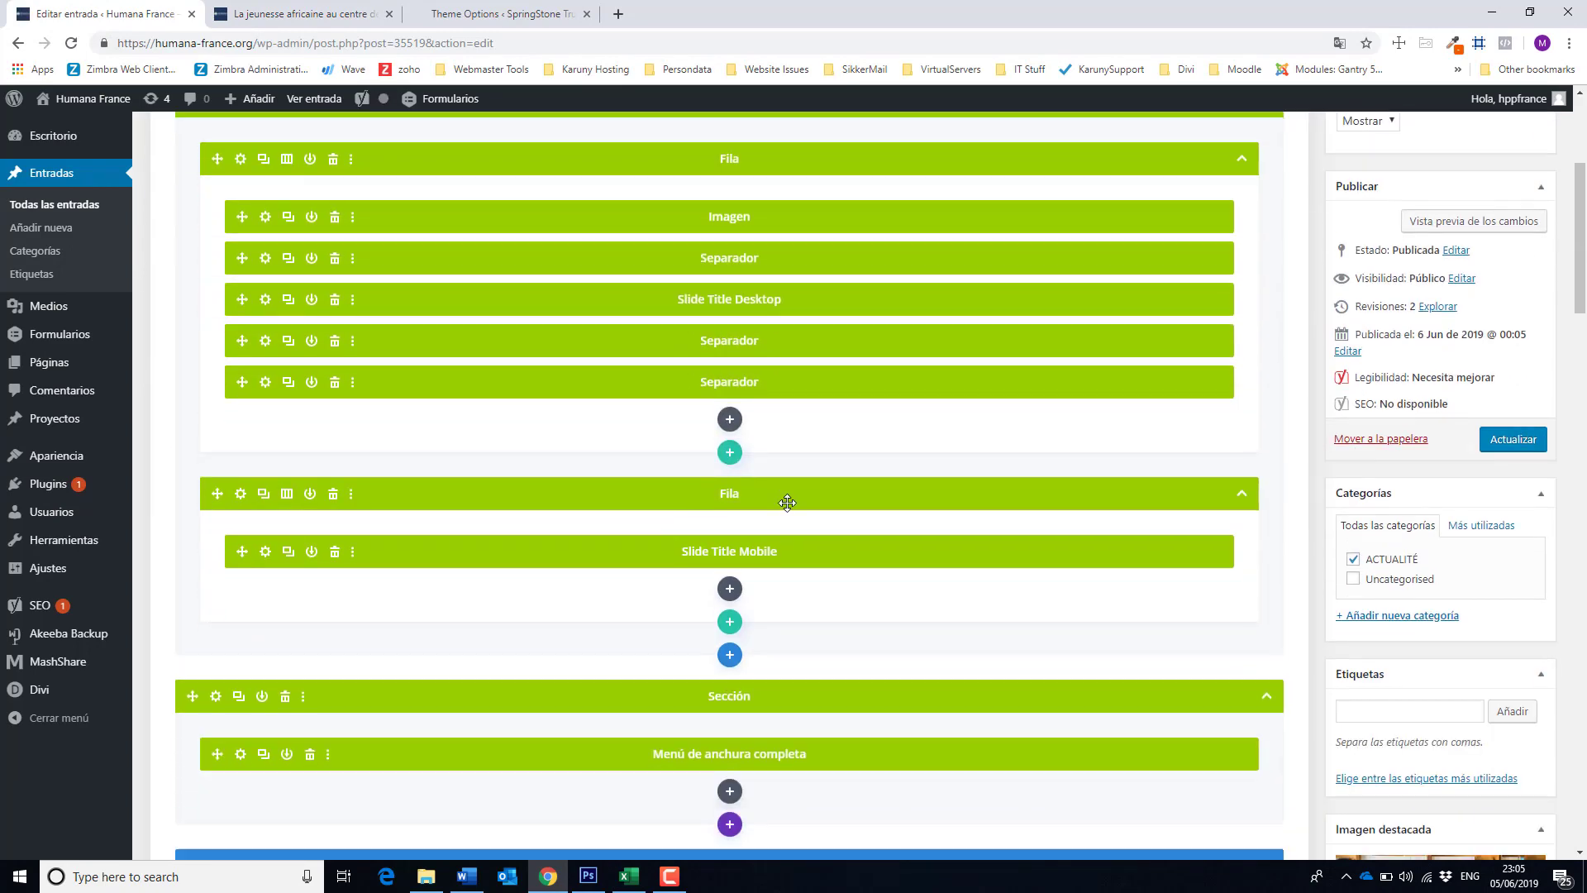
scroll(787, 502, "down", 5)
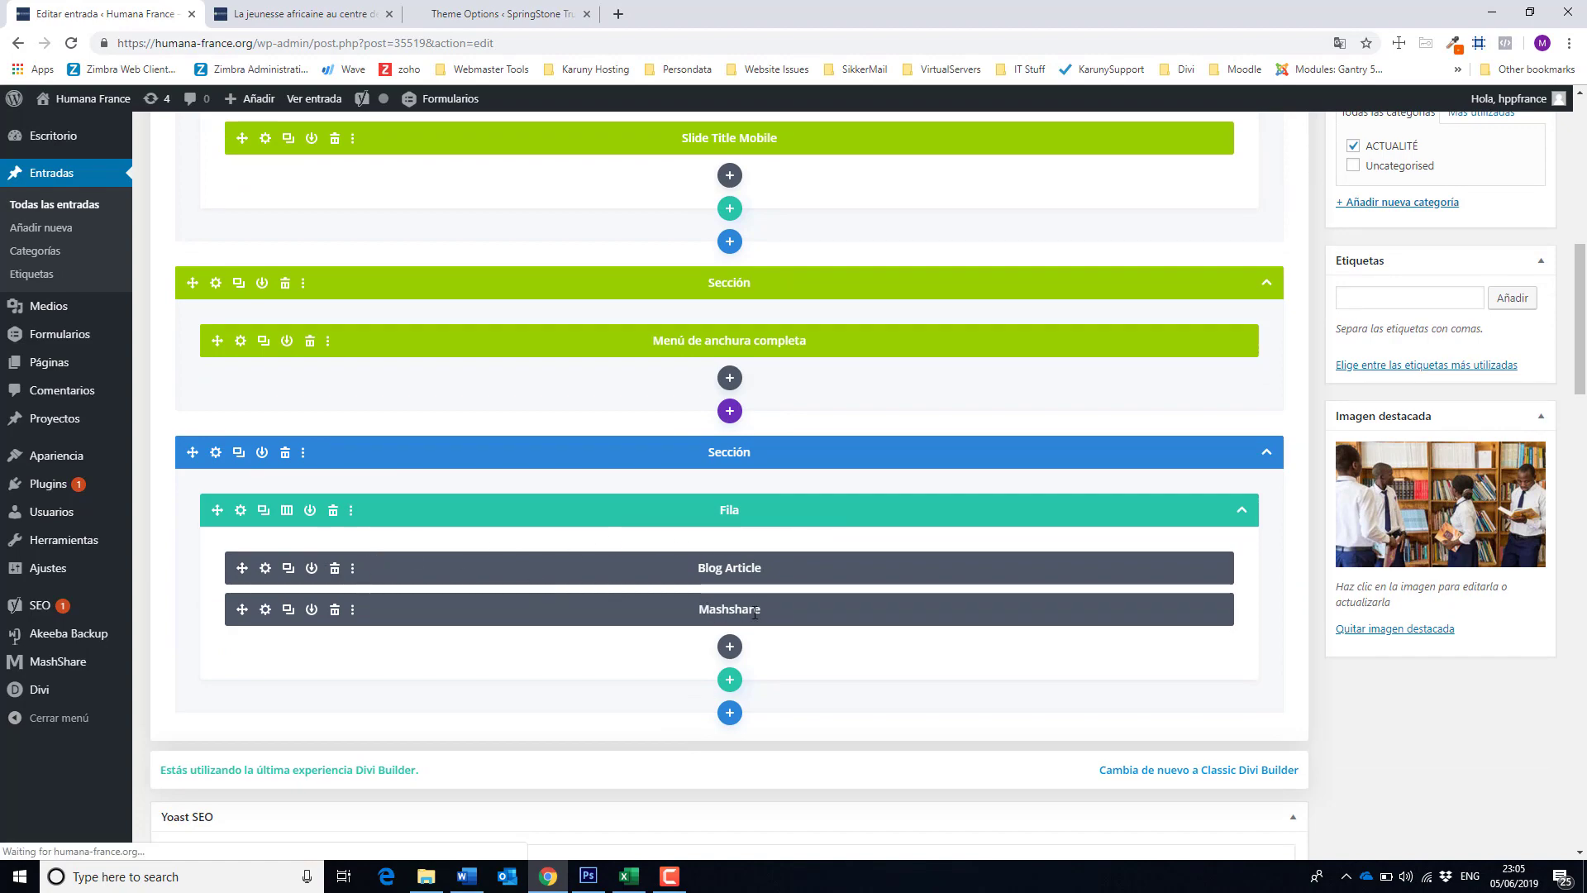
left_click(307, 21)
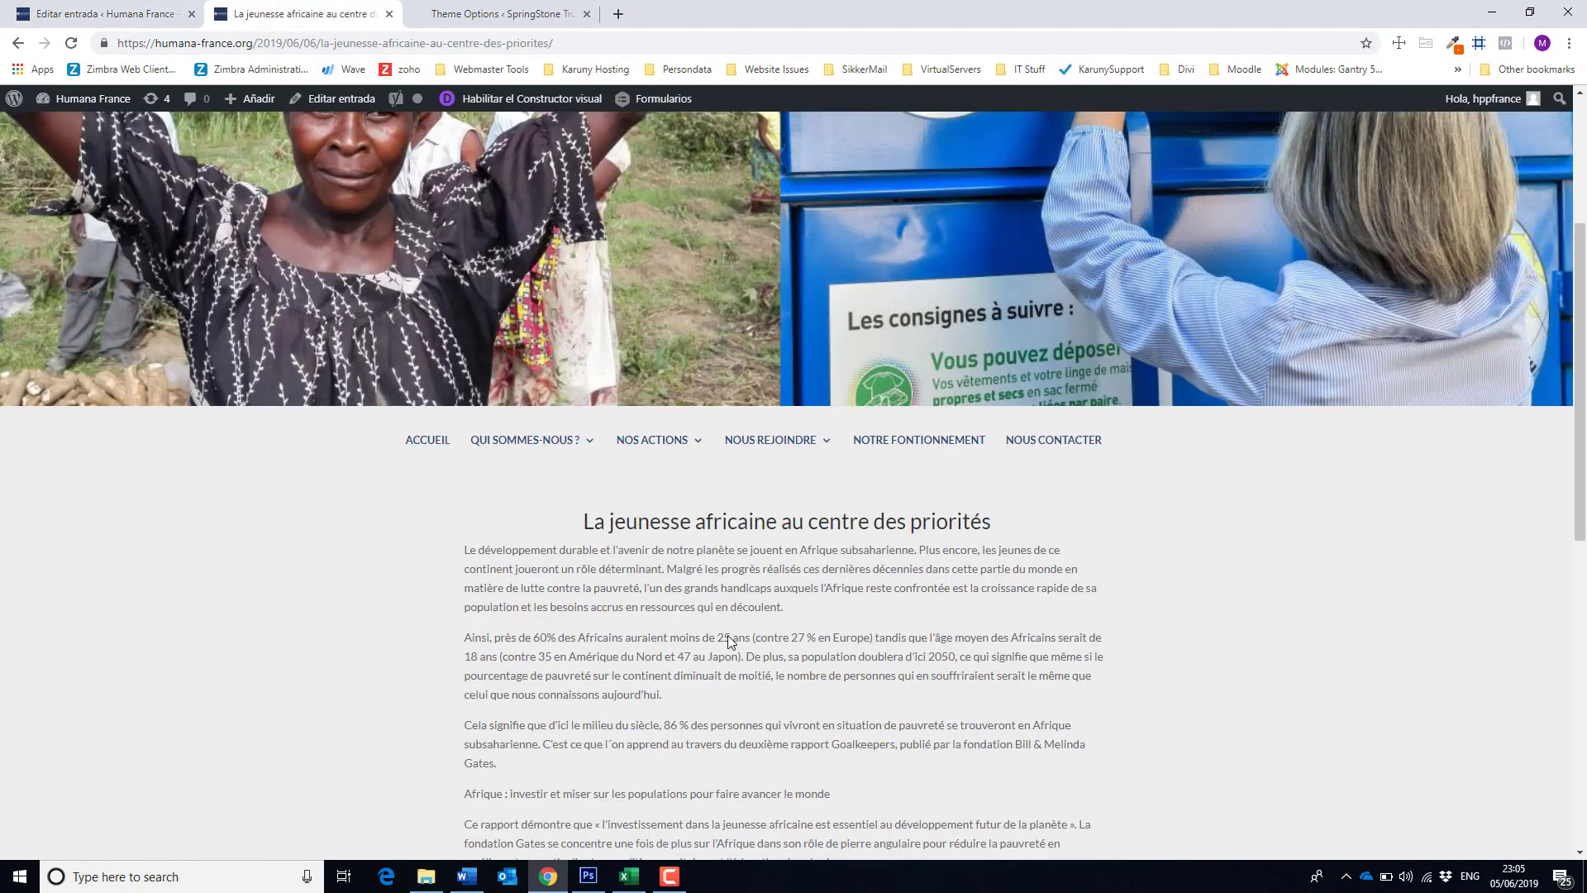
scroll(730, 655, "down", 6)
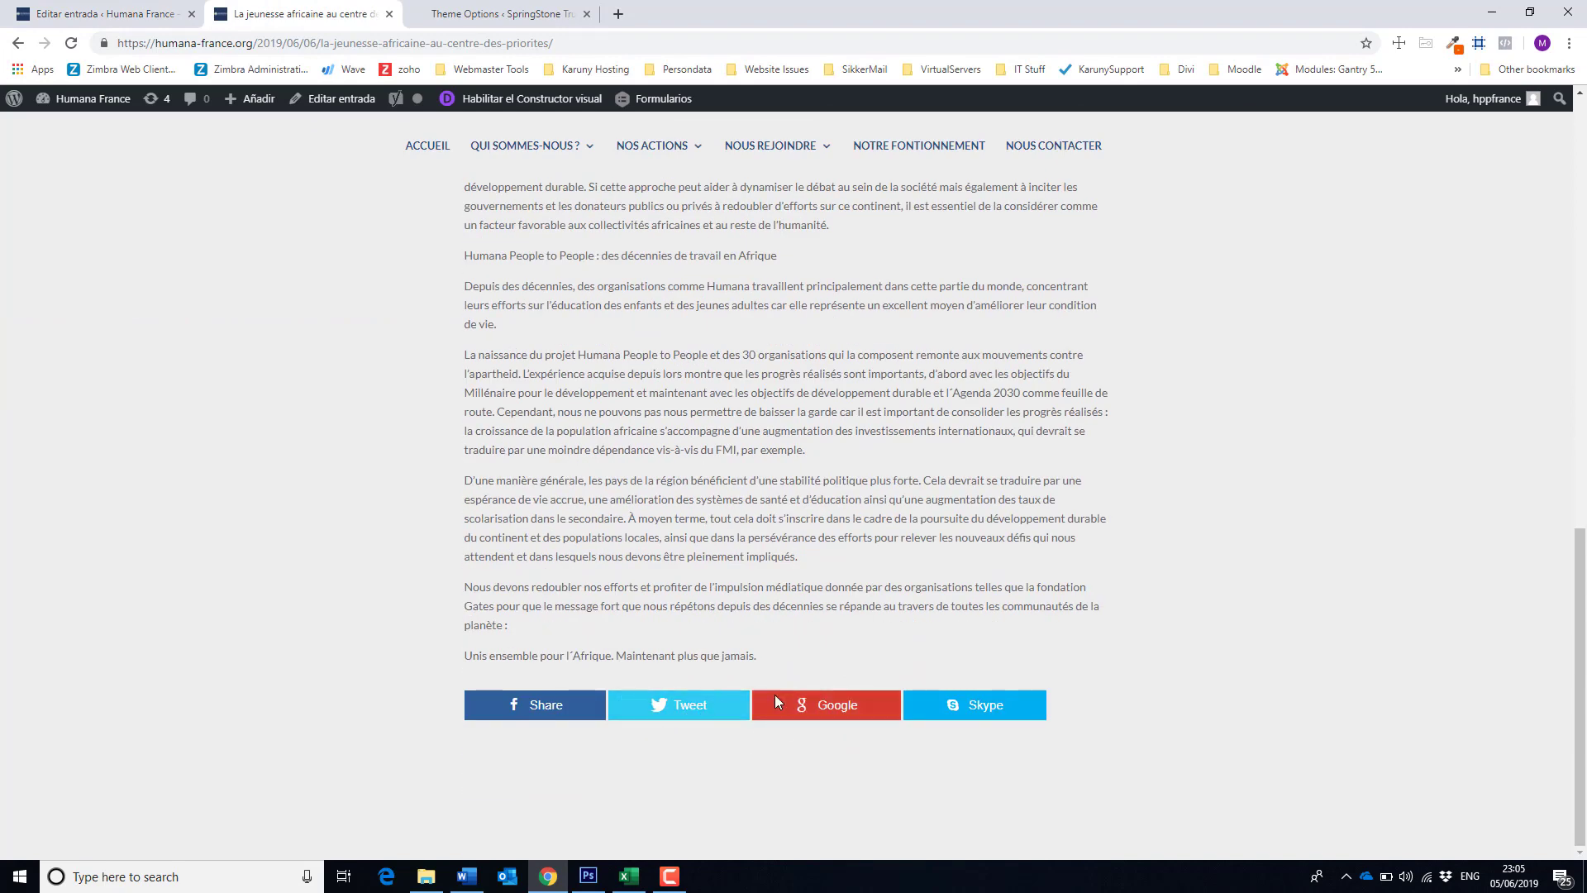
In the post's Divi layout, search the modules that can be inserted below Mashshare for "slide".
left_click(151, 17)
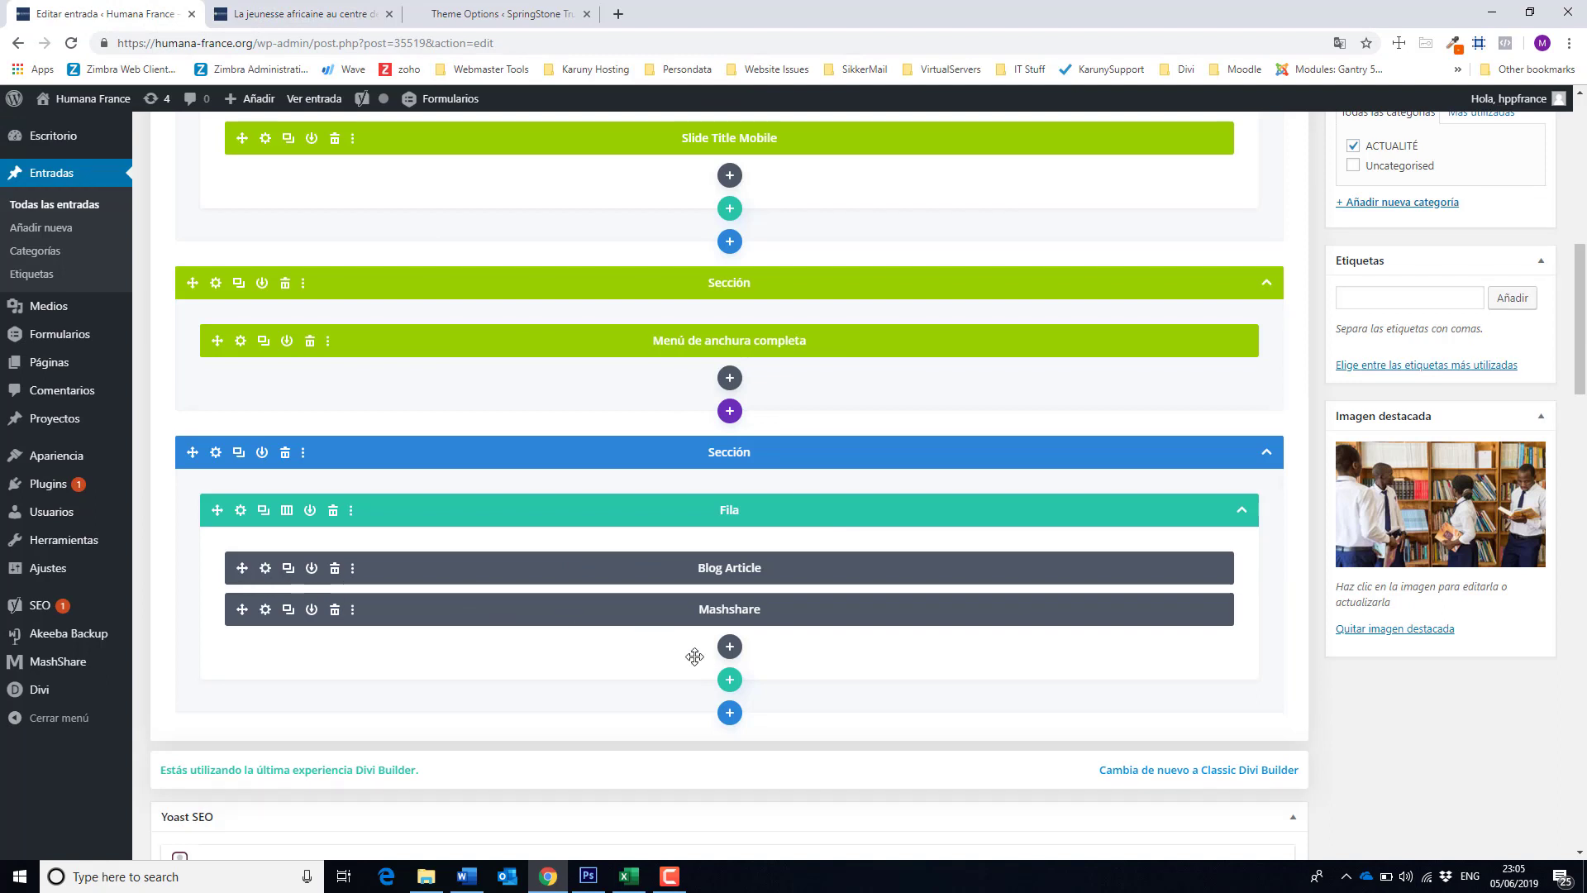
left_click(729, 647)
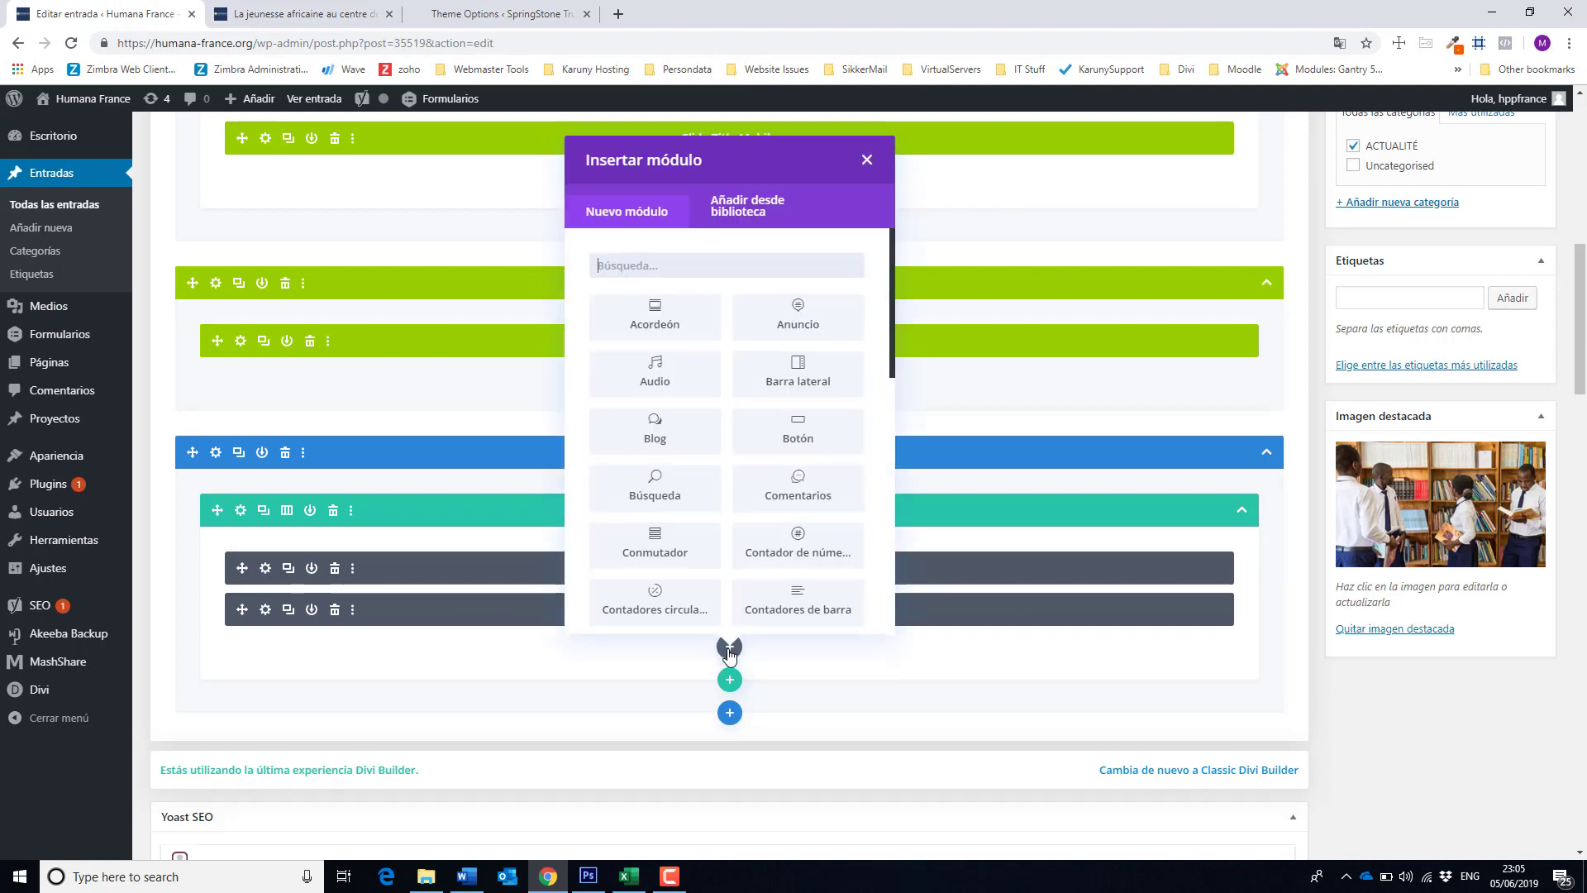
left_click(745, 268)
left_click(752, 272)
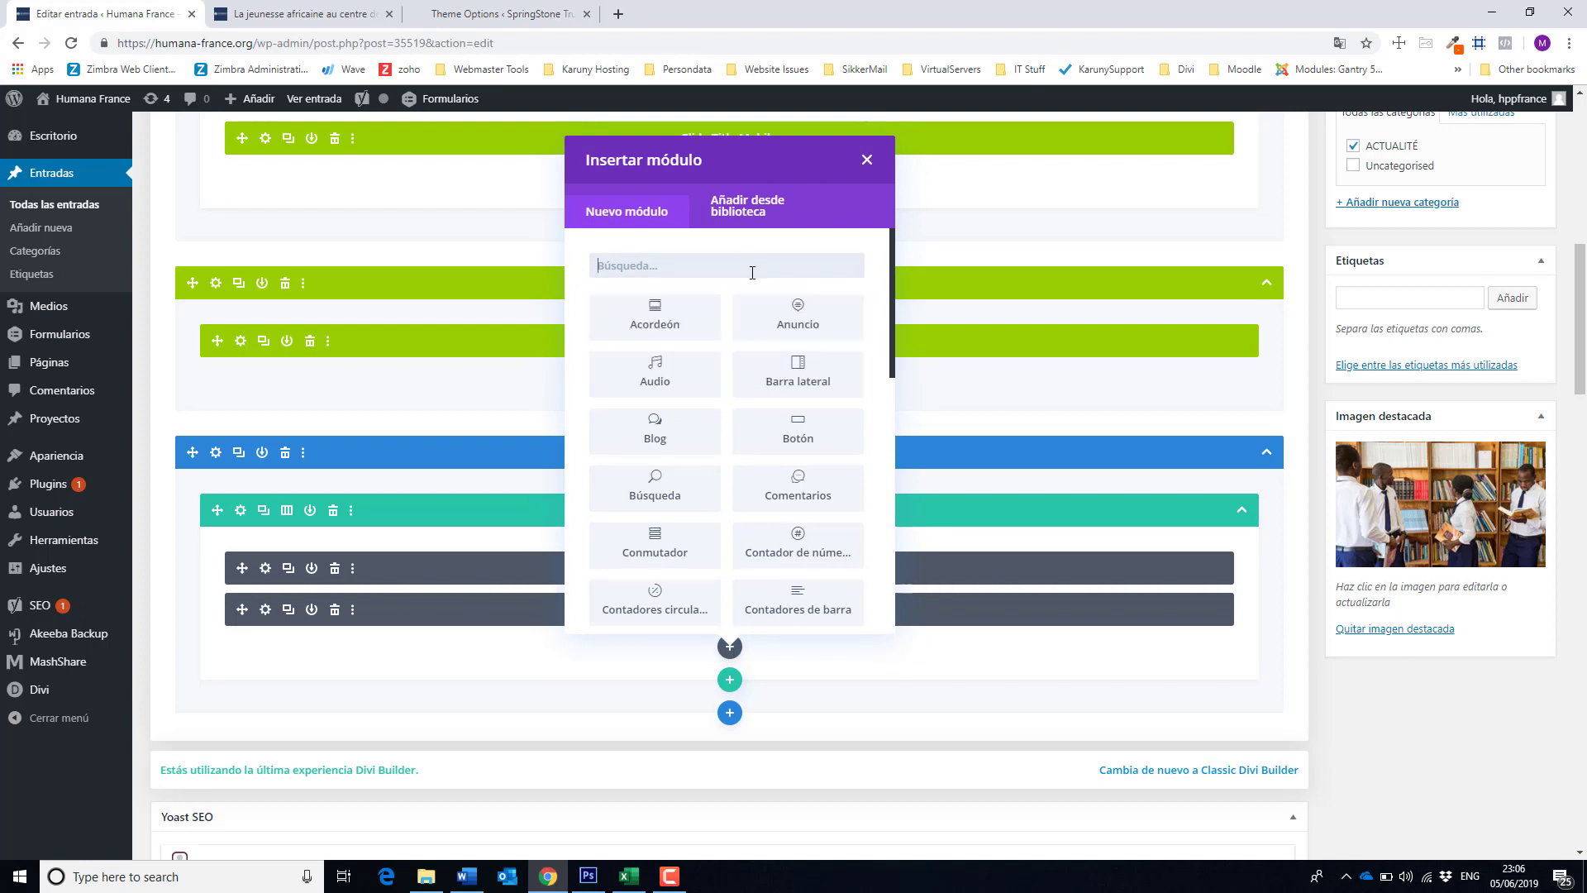
type("slide")
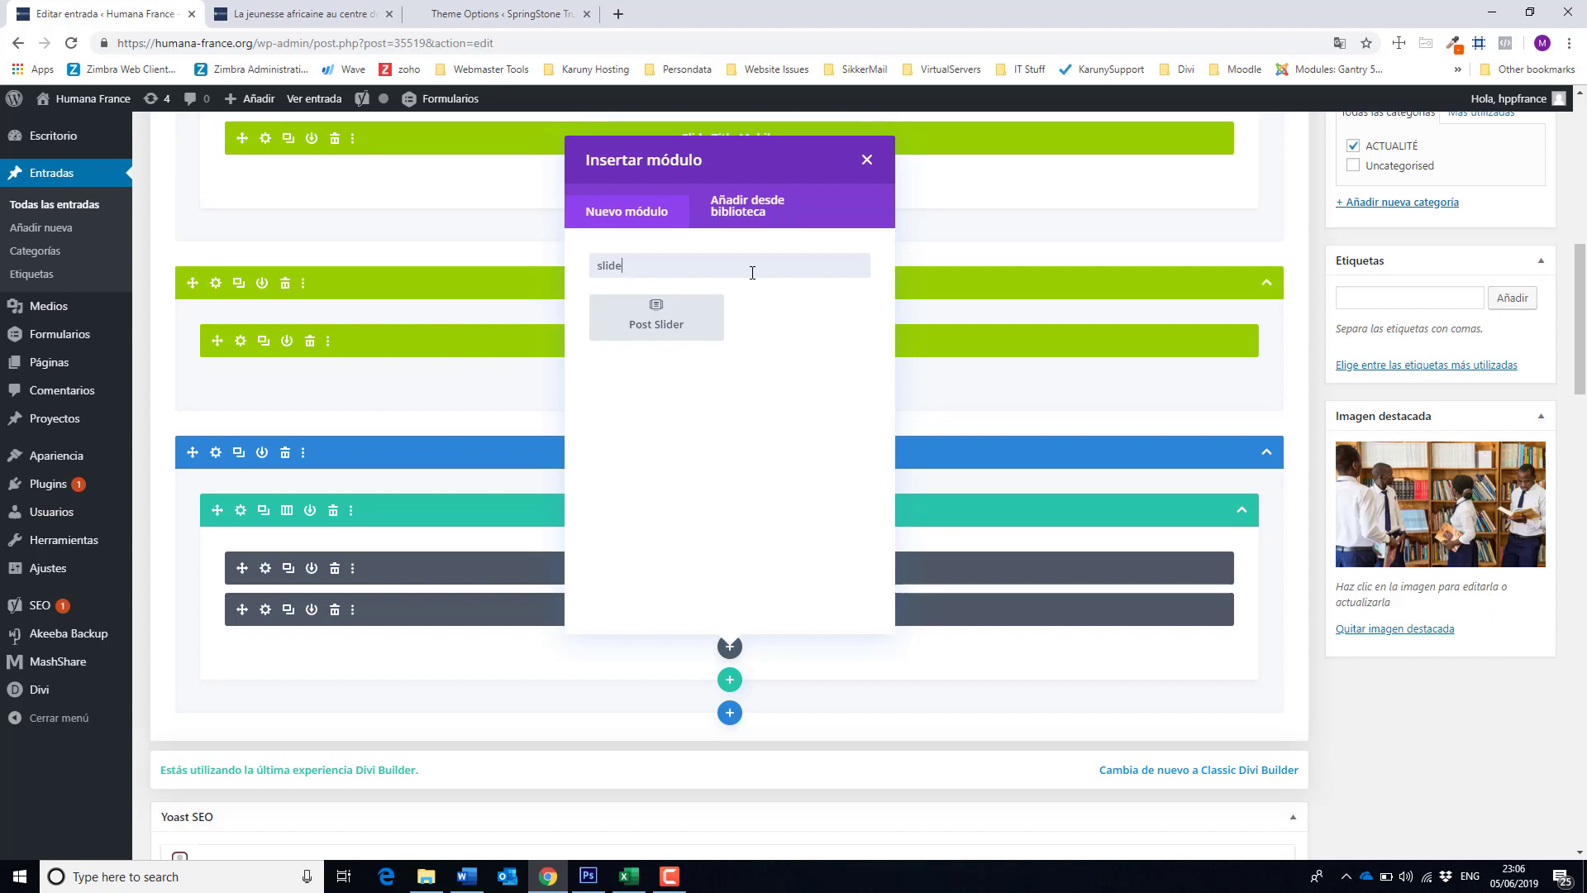
Clear the module search and insert a Galería module below Mashshare.
key("BackSpace")
key("BackSpace")
key("BackSpace")
key("BackSpace")
key("BackSpace")
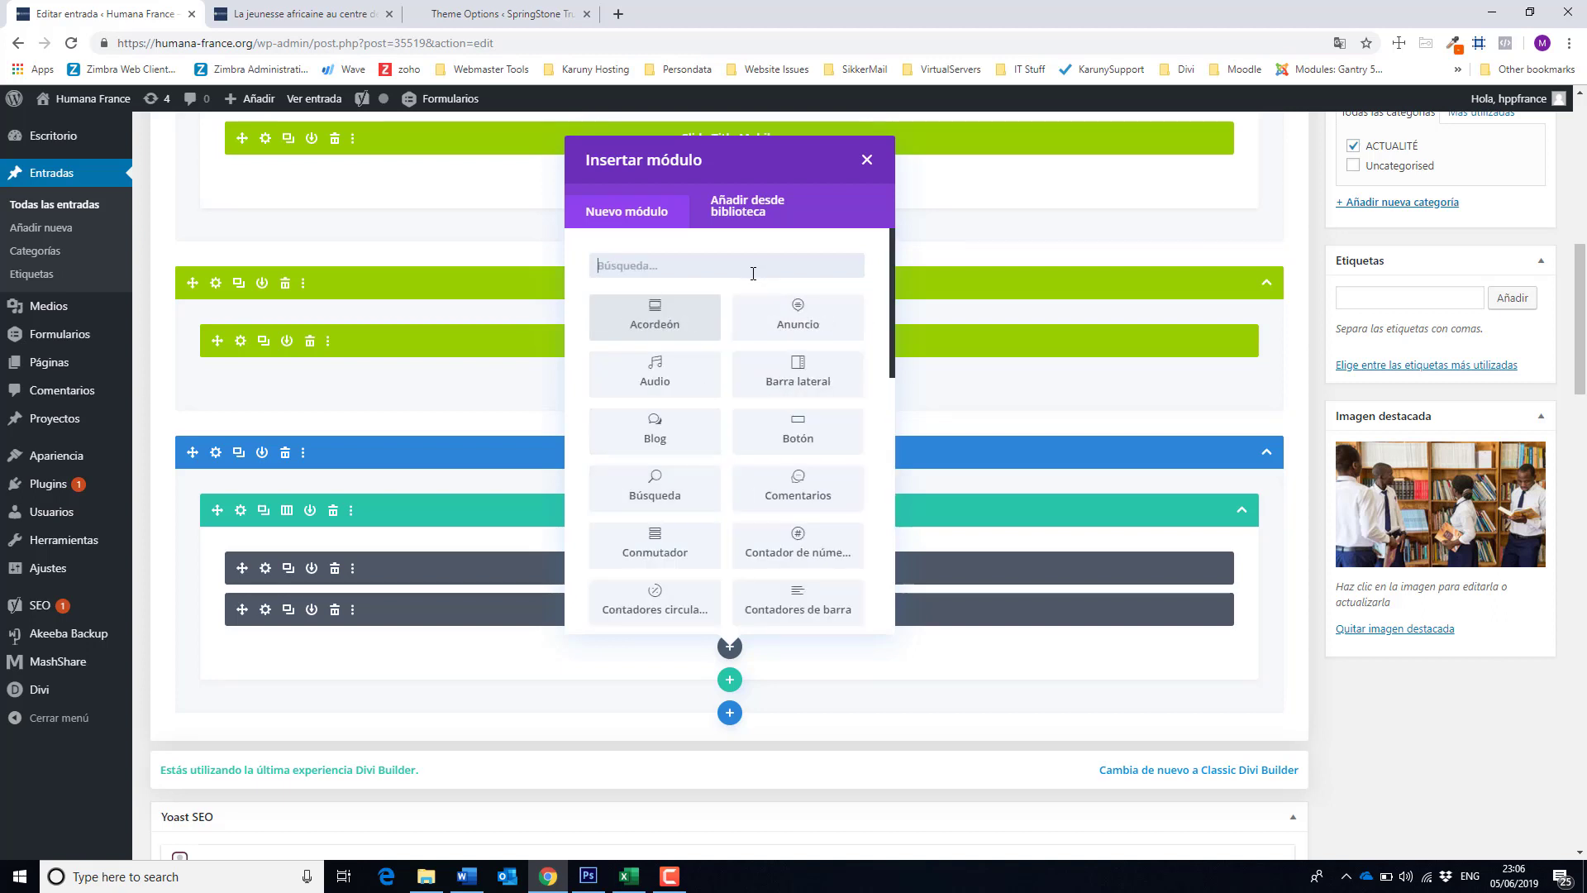
scroll(753, 274, "down", 3)
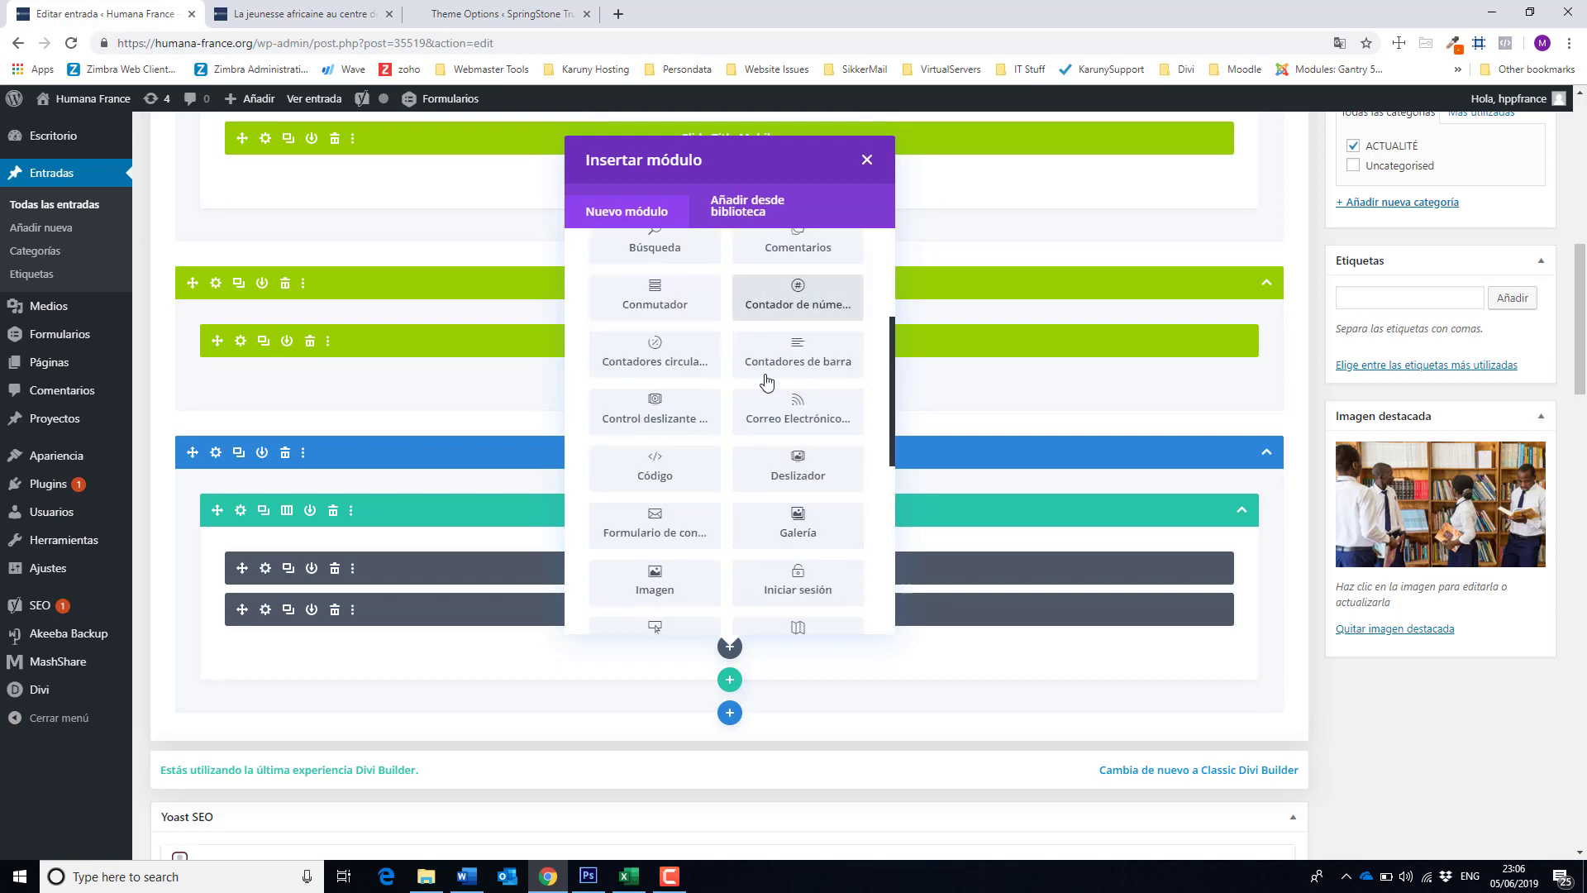
left_click(799, 517)
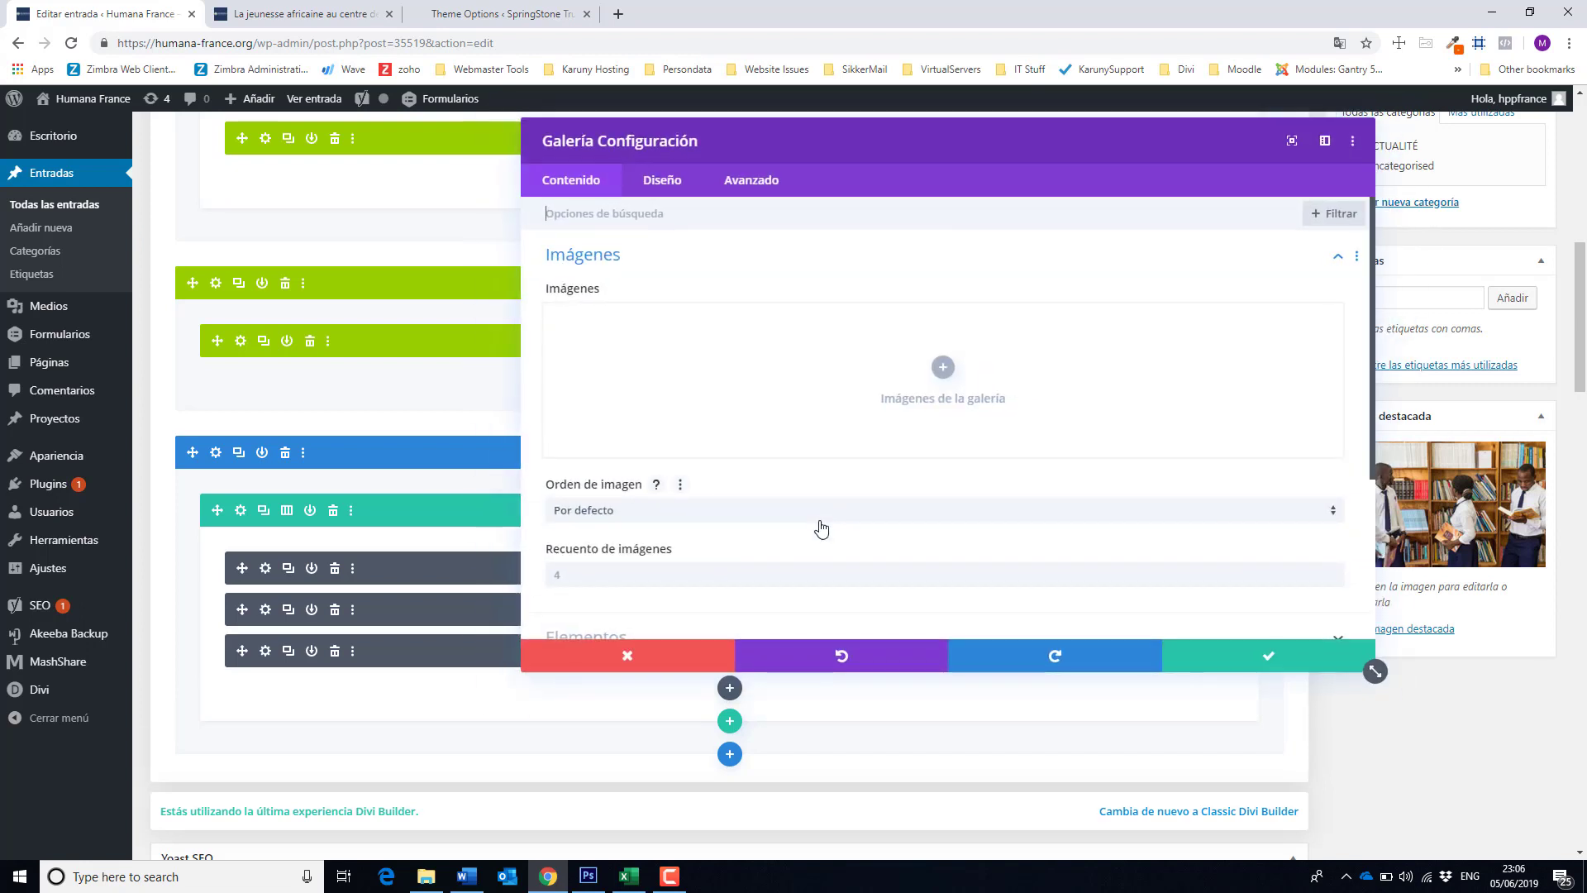
Add HUMANA_AFRICA_DESARROLLO, the "Rapport d'activités 2017" cover, pollutech2018-500x300 and HUMANA-FRANCE-RAPPORT-2017-500x300 from the media library to the gallery.
left_click(944, 381)
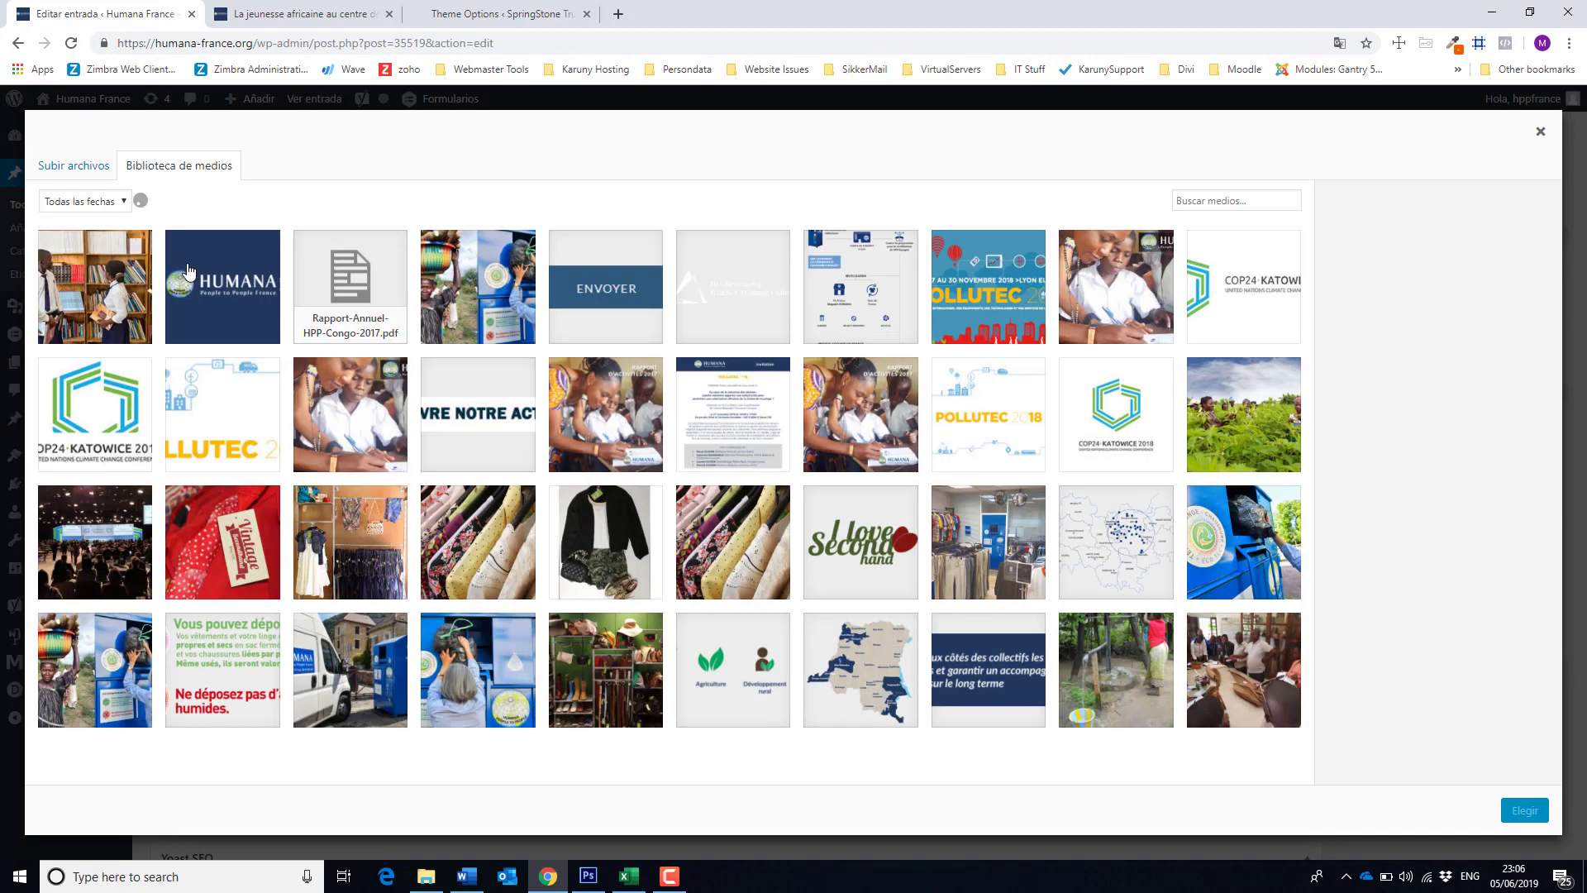
left_click(118, 295)
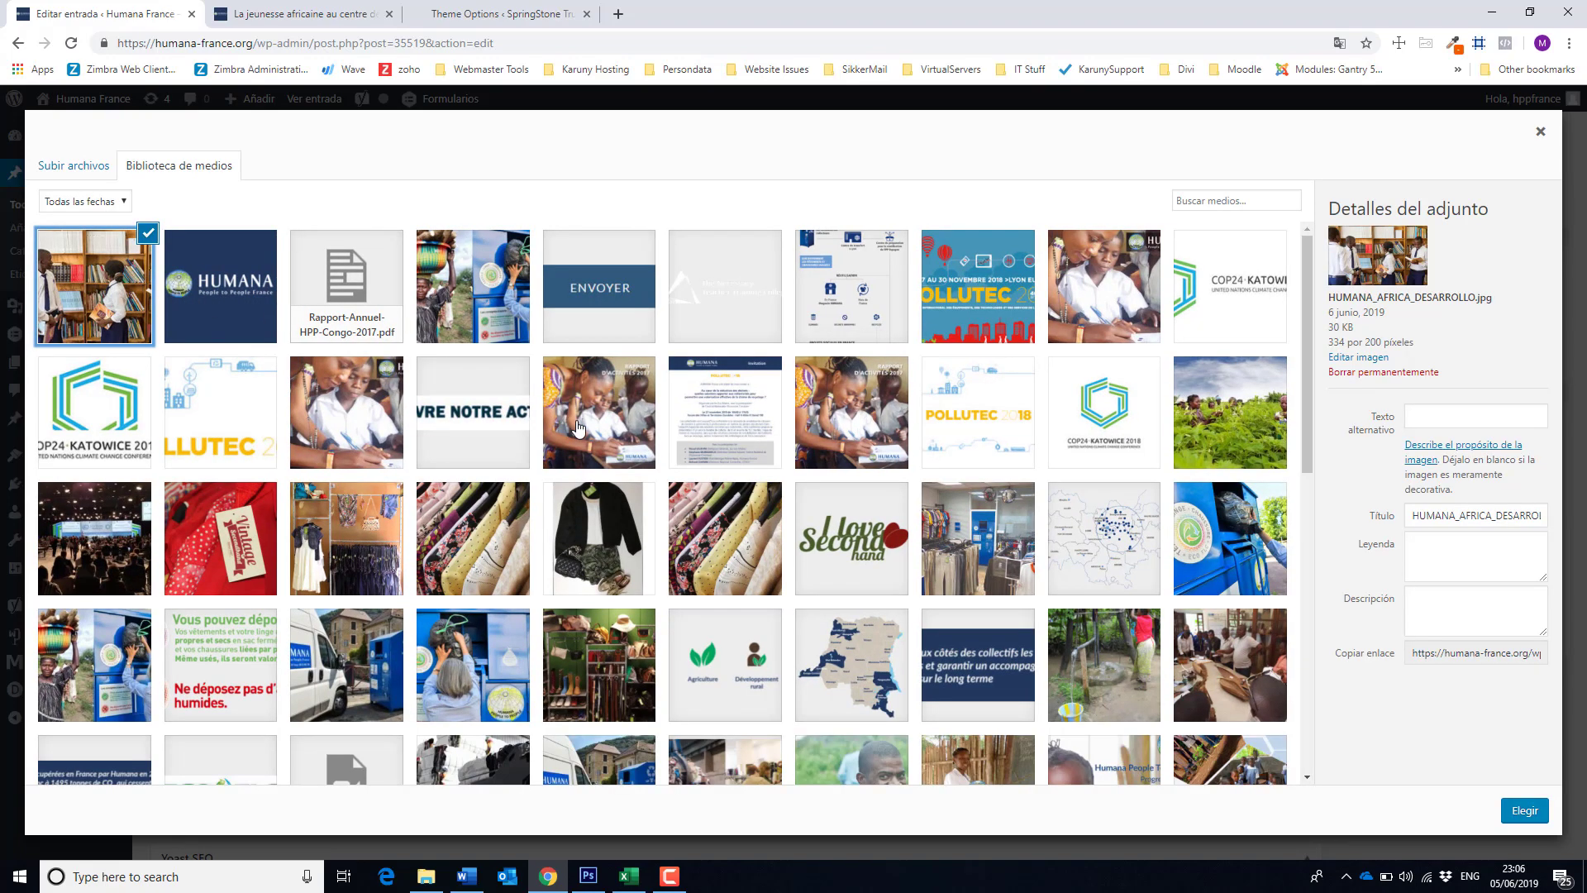
left_click(874, 426)
left_click(983, 314)
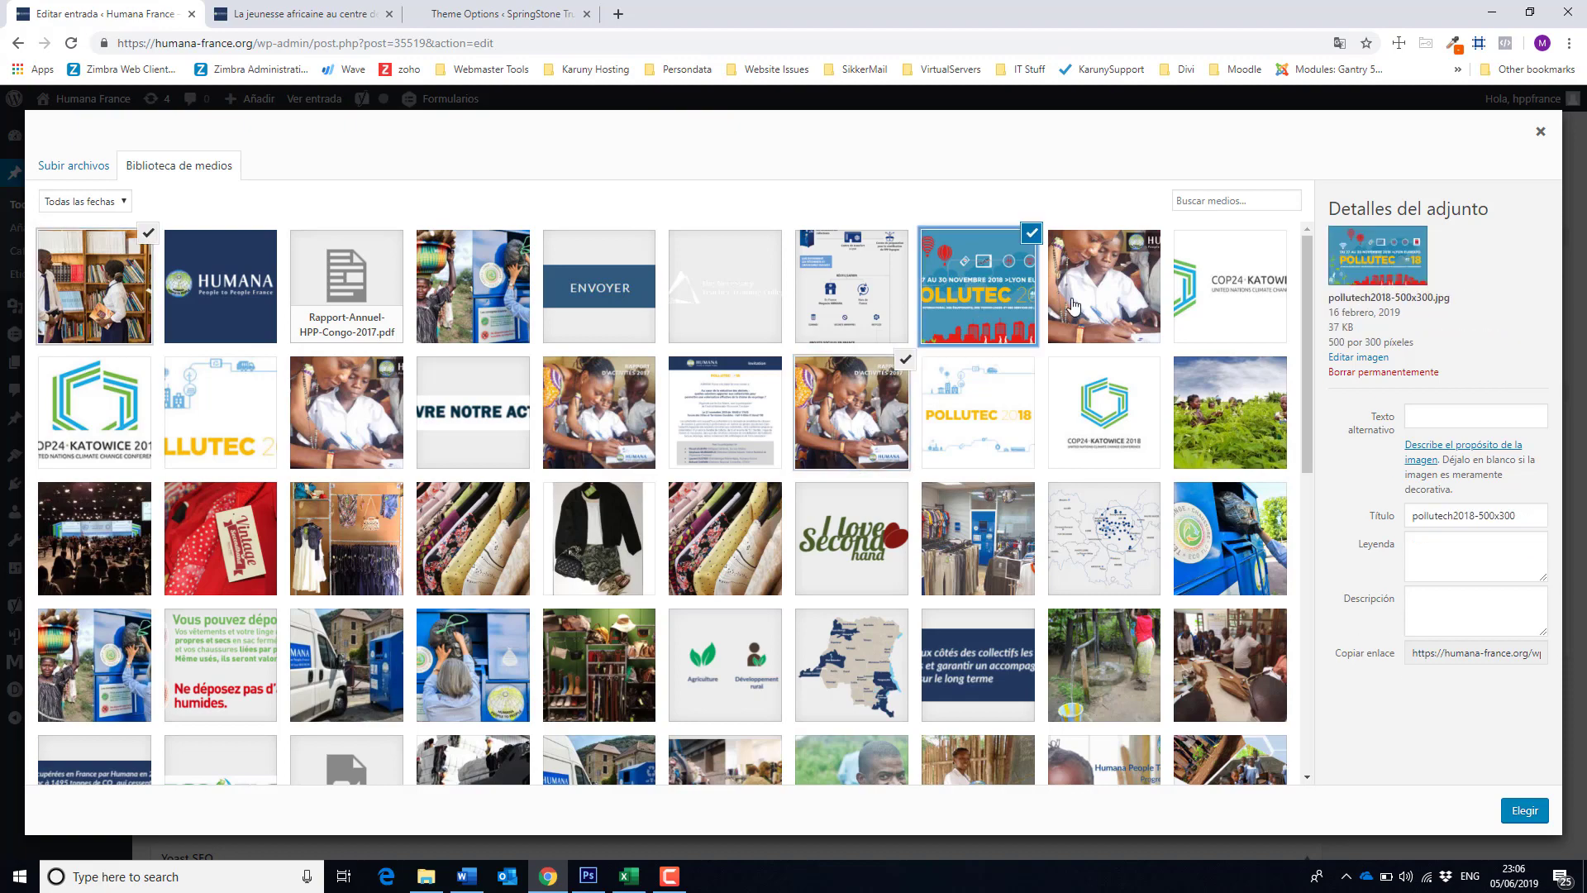
left_click(1075, 326)
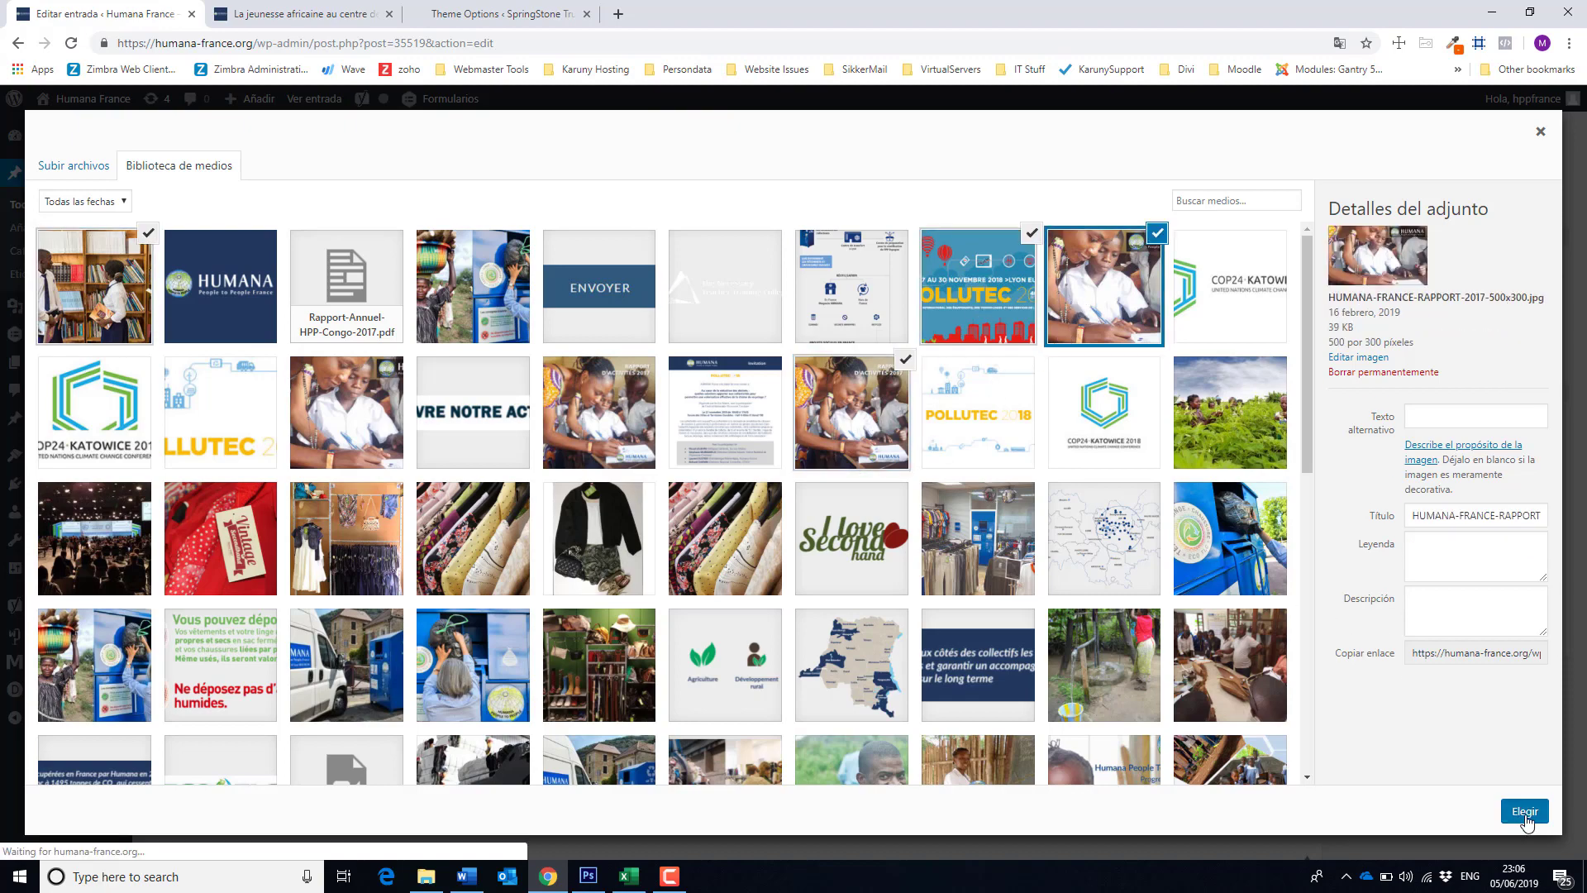
left_click(1524, 810)
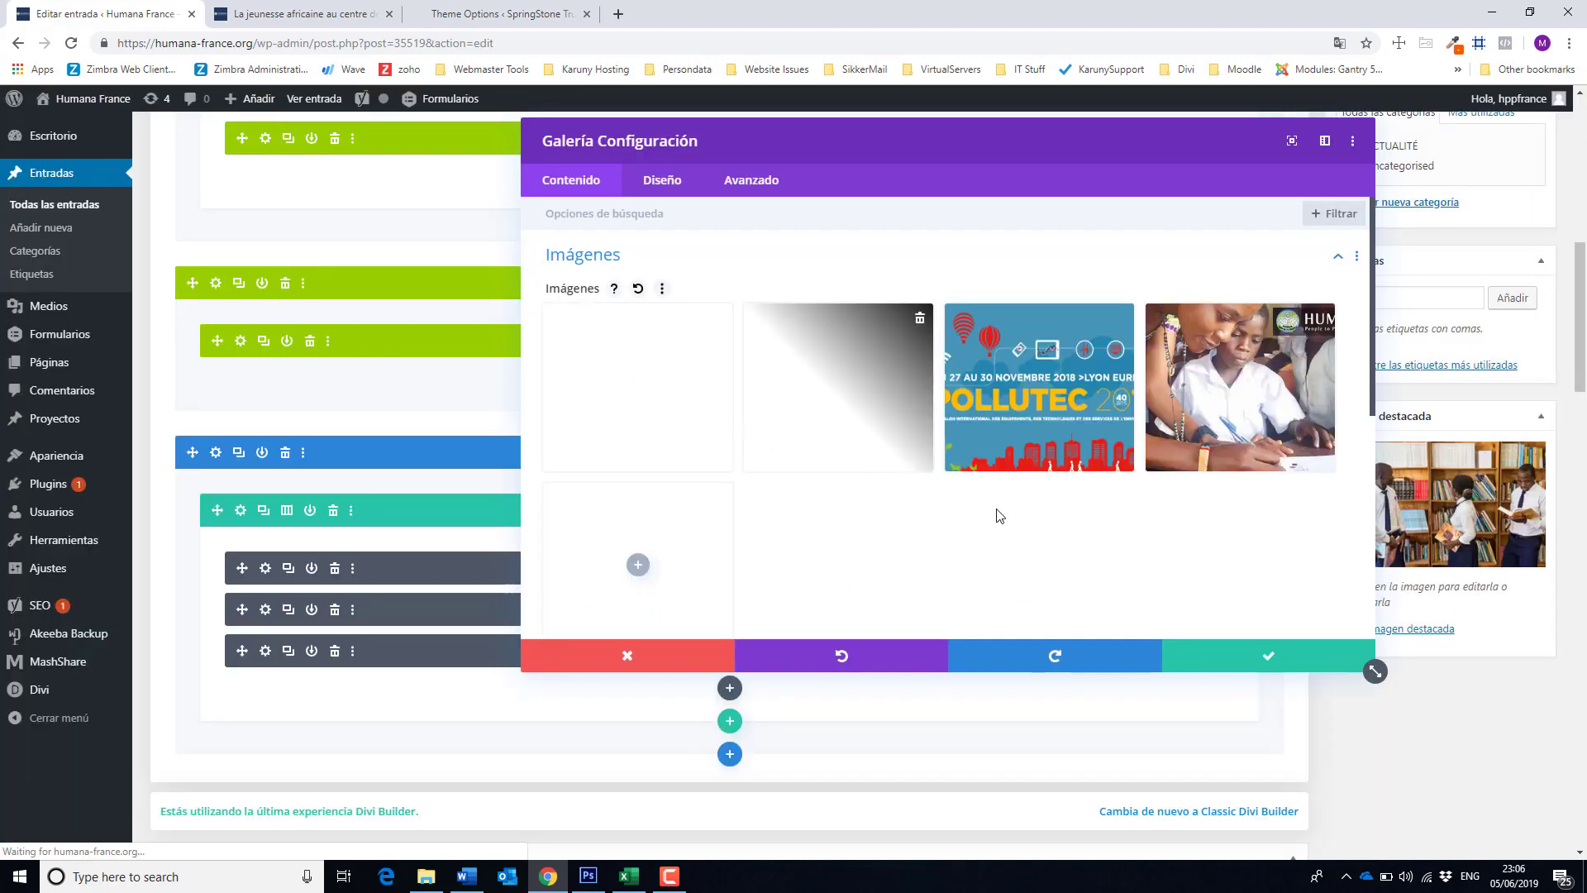
Move the Pollutec image to second place in the gallery and set the image count to 3.
left_click_drag(1028, 419, 826, 413)
scroll(942, 570, "down", 4)
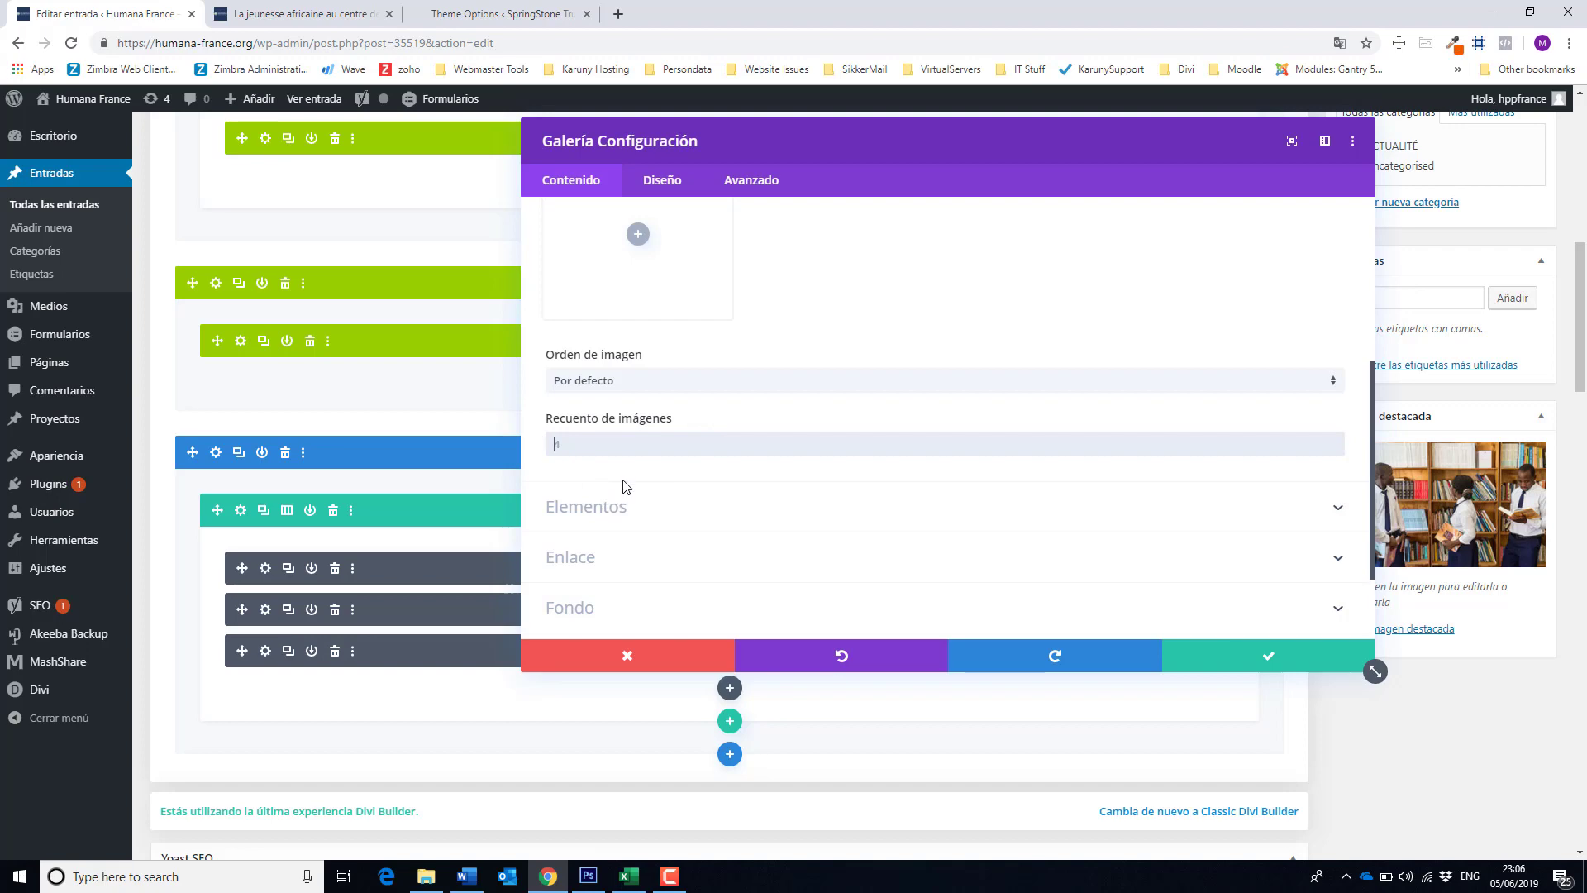
scroll(757, 418, "up", 4)
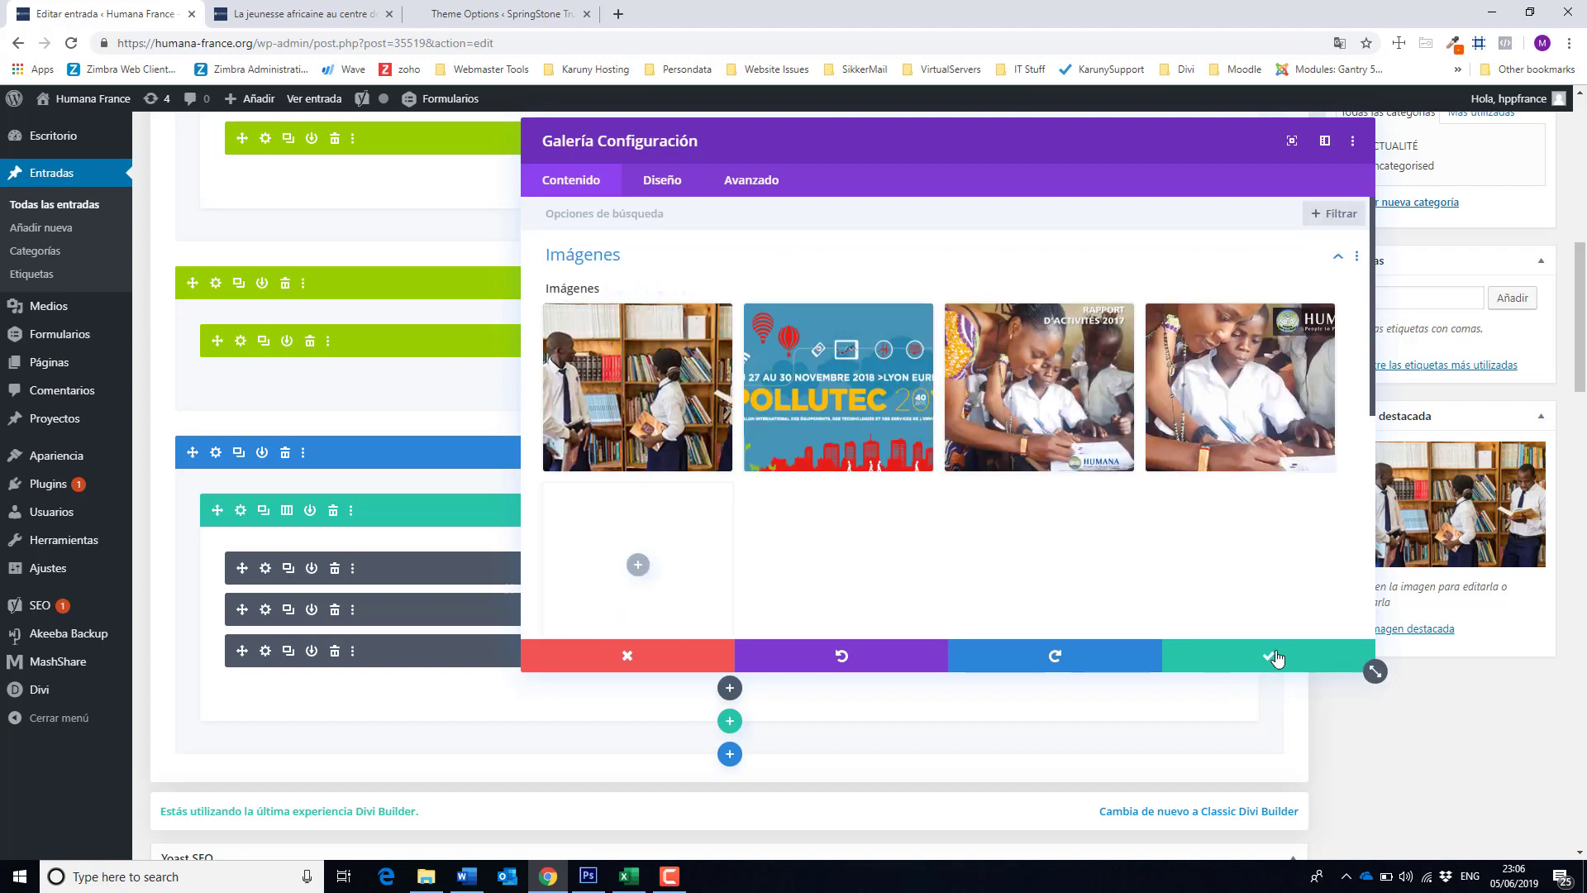
scroll(922, 564, "down", 4)
scroll(922, 564, "down", 1)
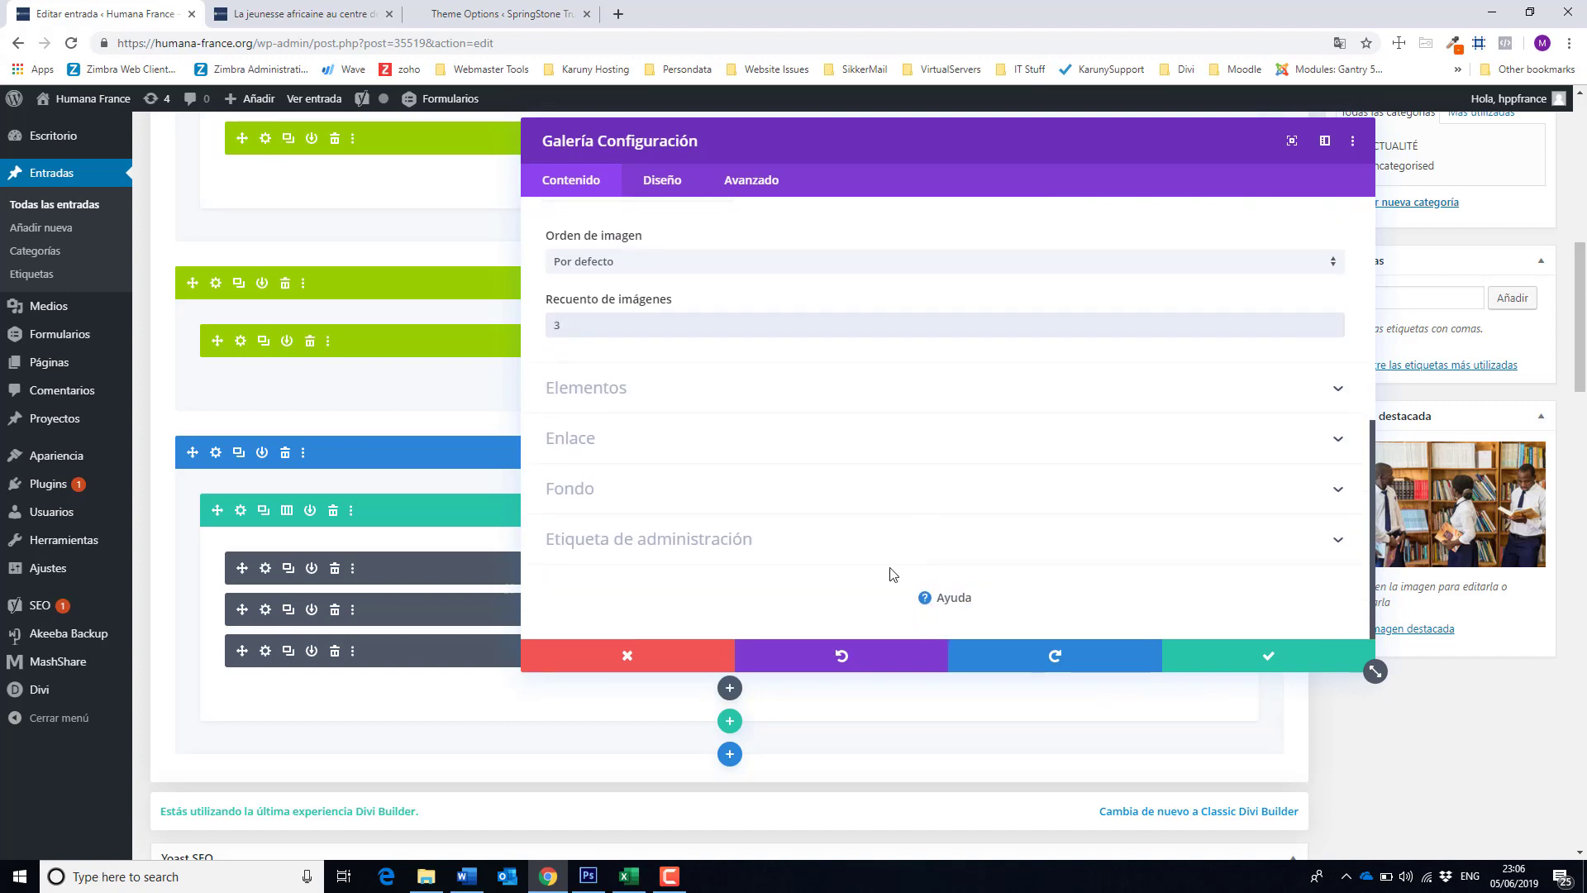
Set the gallery module's administration label to "Gallery" and save its settings.
left_click(723, 546)
left_click(637, 523)
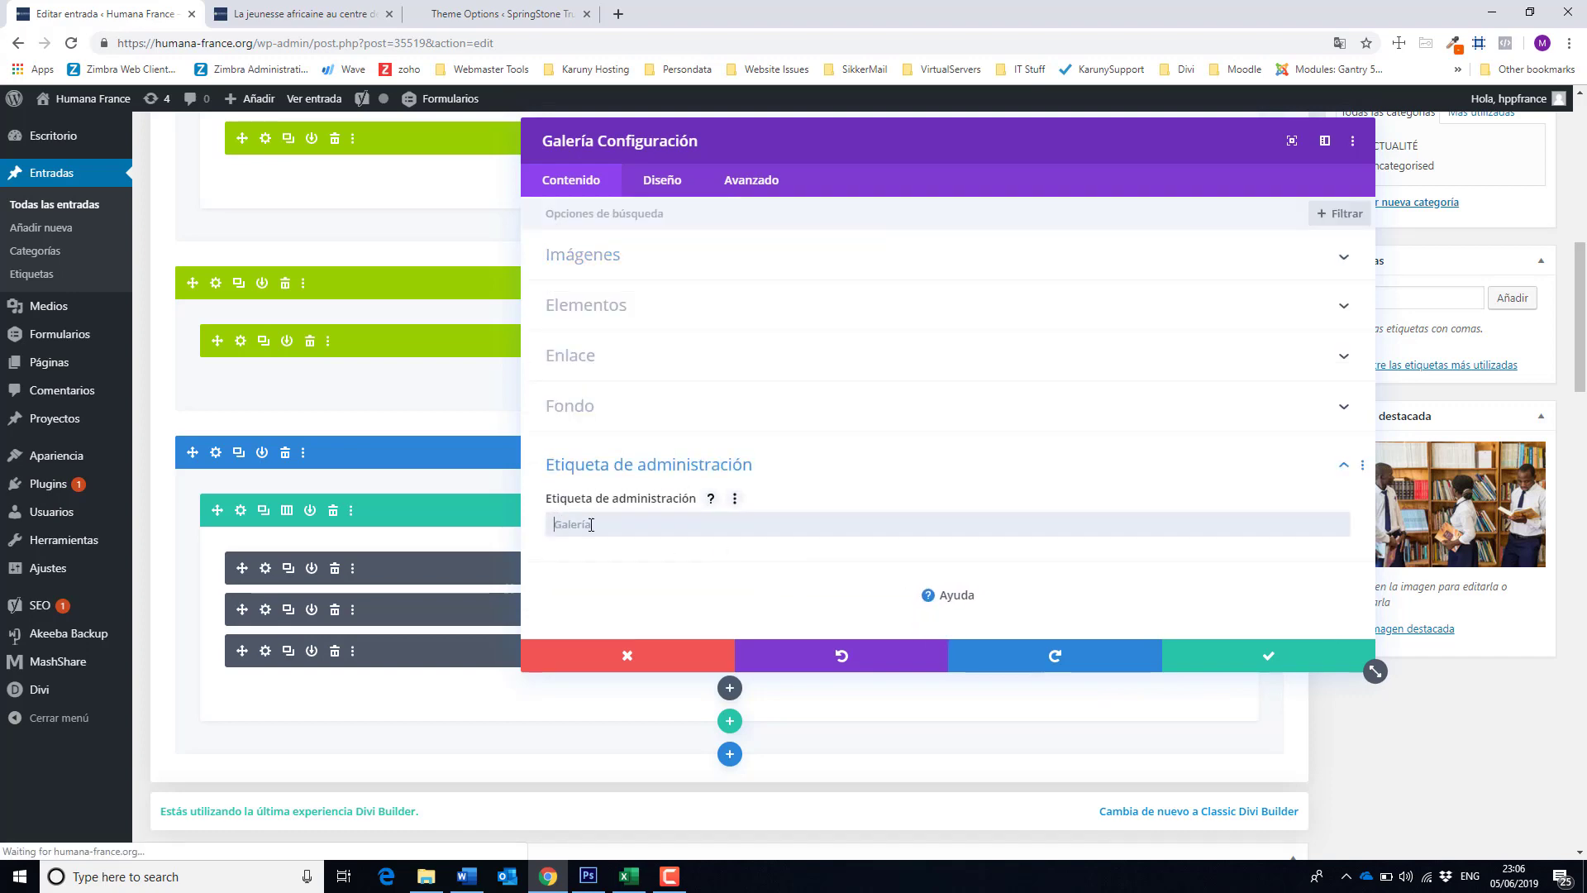
type("Gallery")
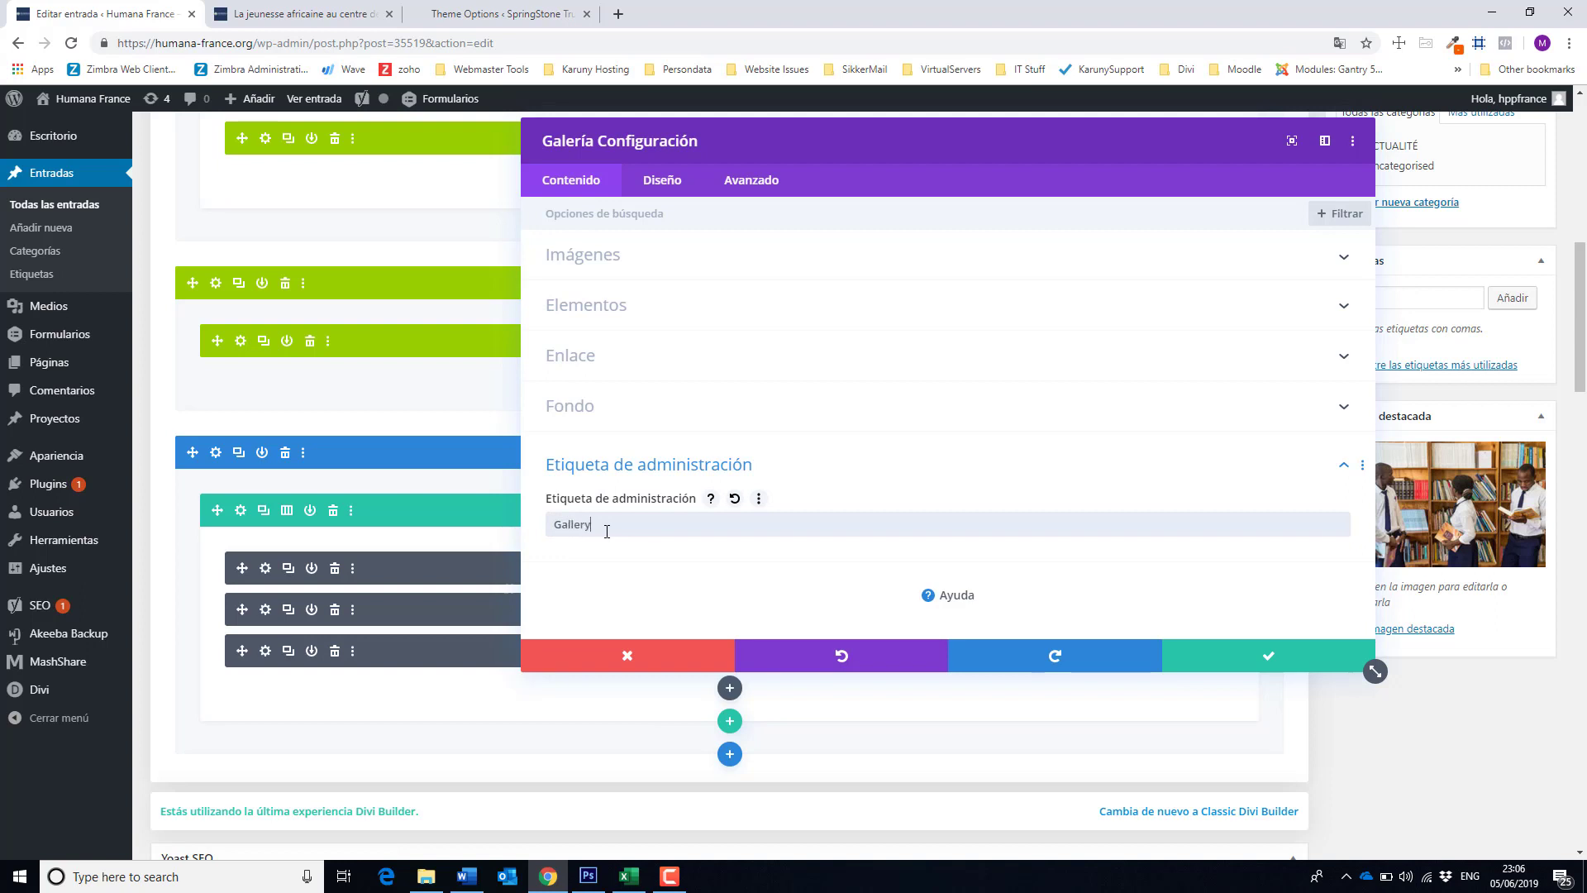
left_click(1229, 655)
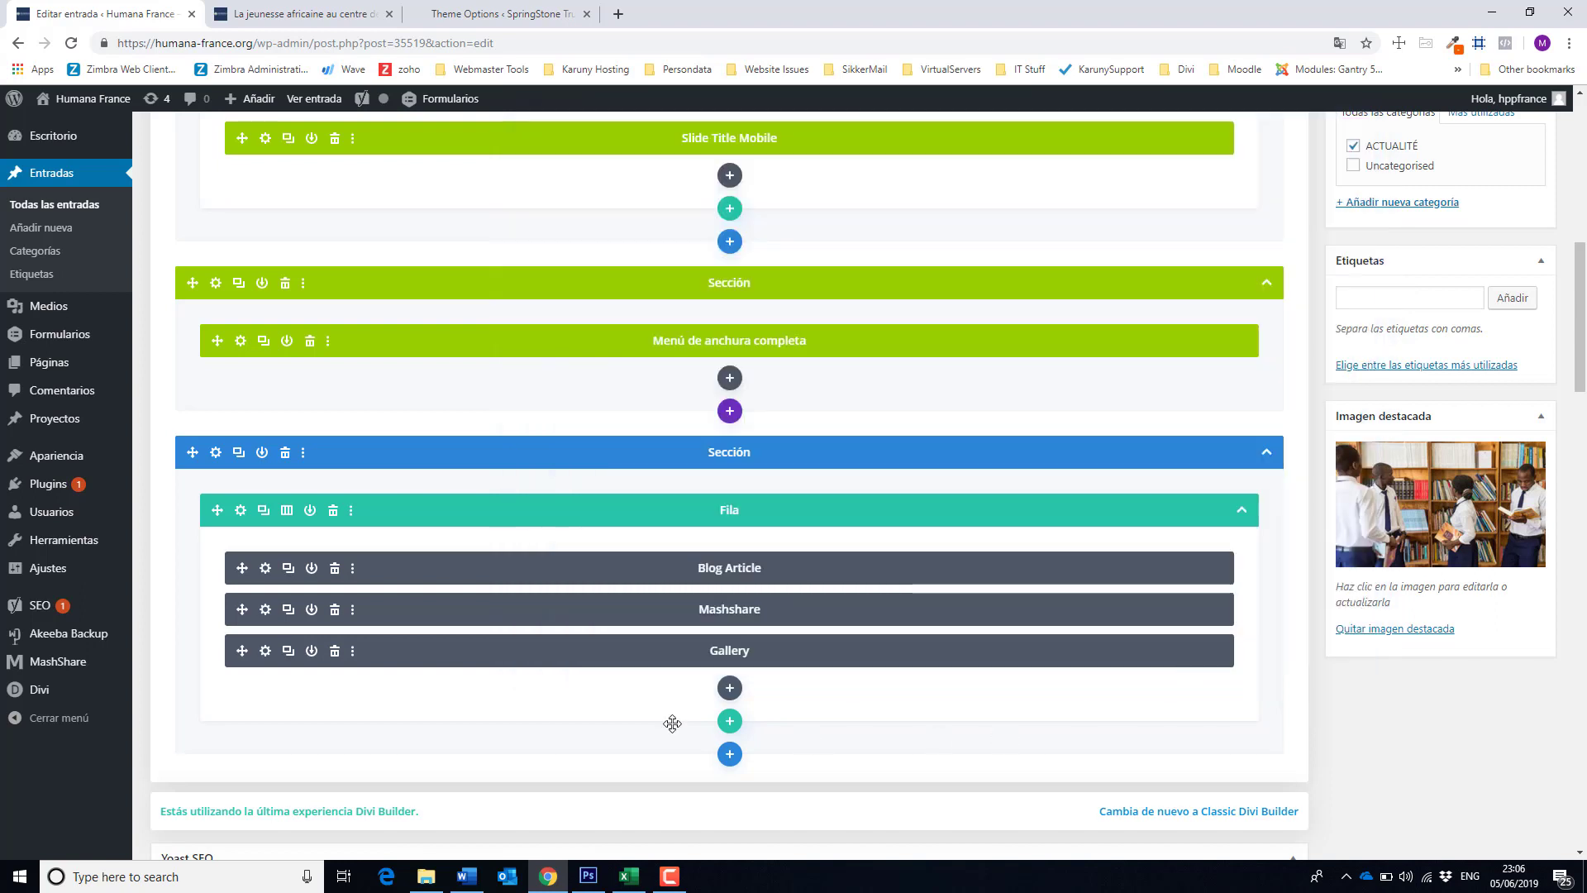
Move the Gallery module between Blog Article and Mashshare, and update the post.
left_click_drag(475, 654, 473, 608)
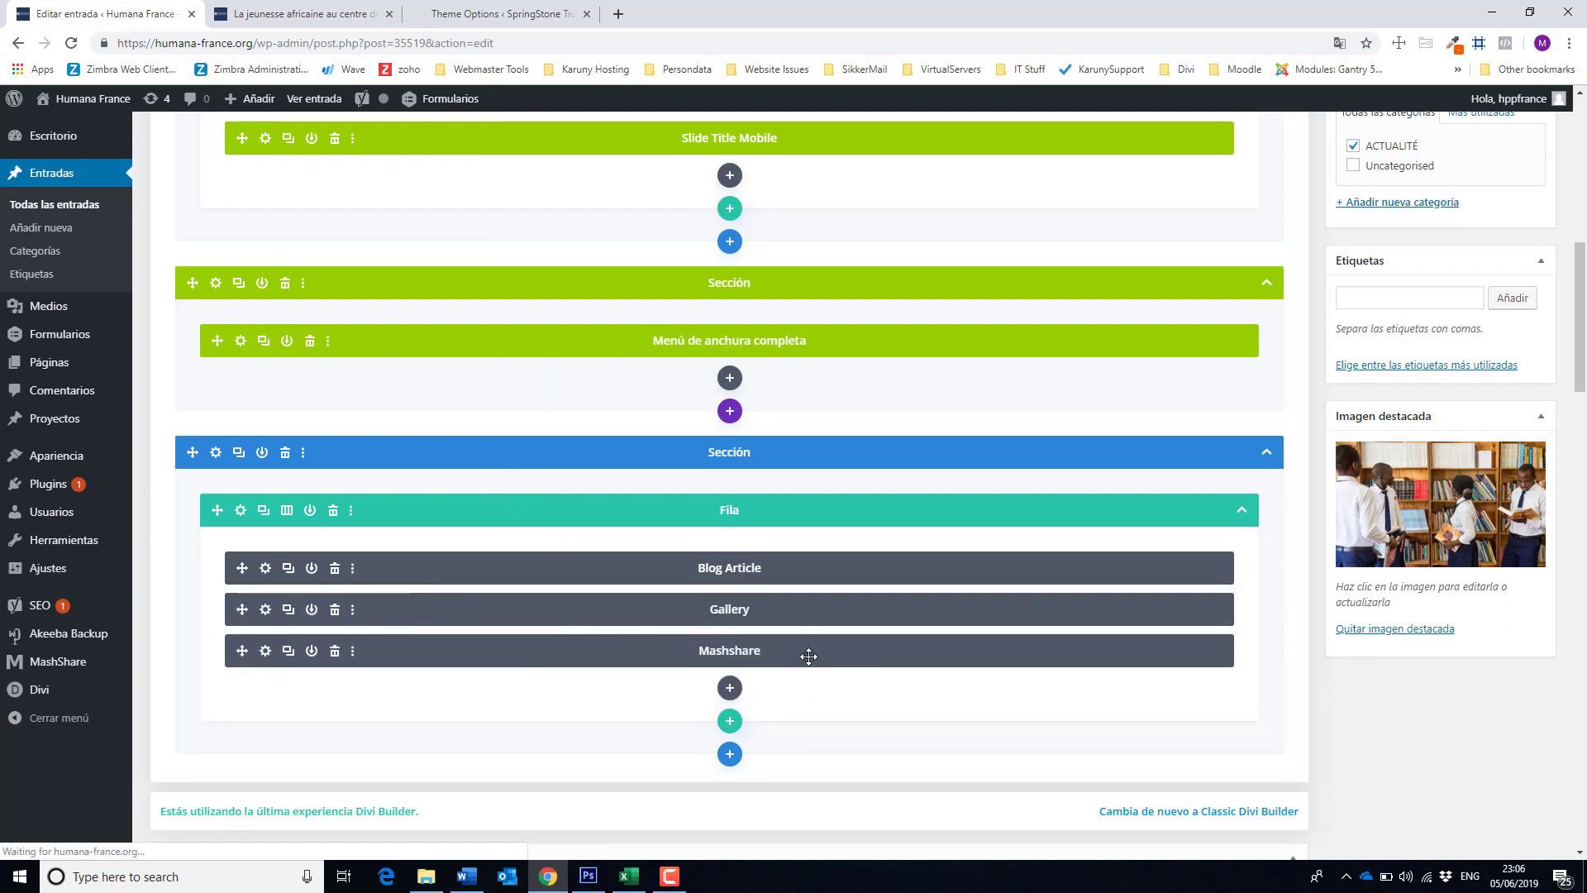
scroll(1161, 308, "up", 4)
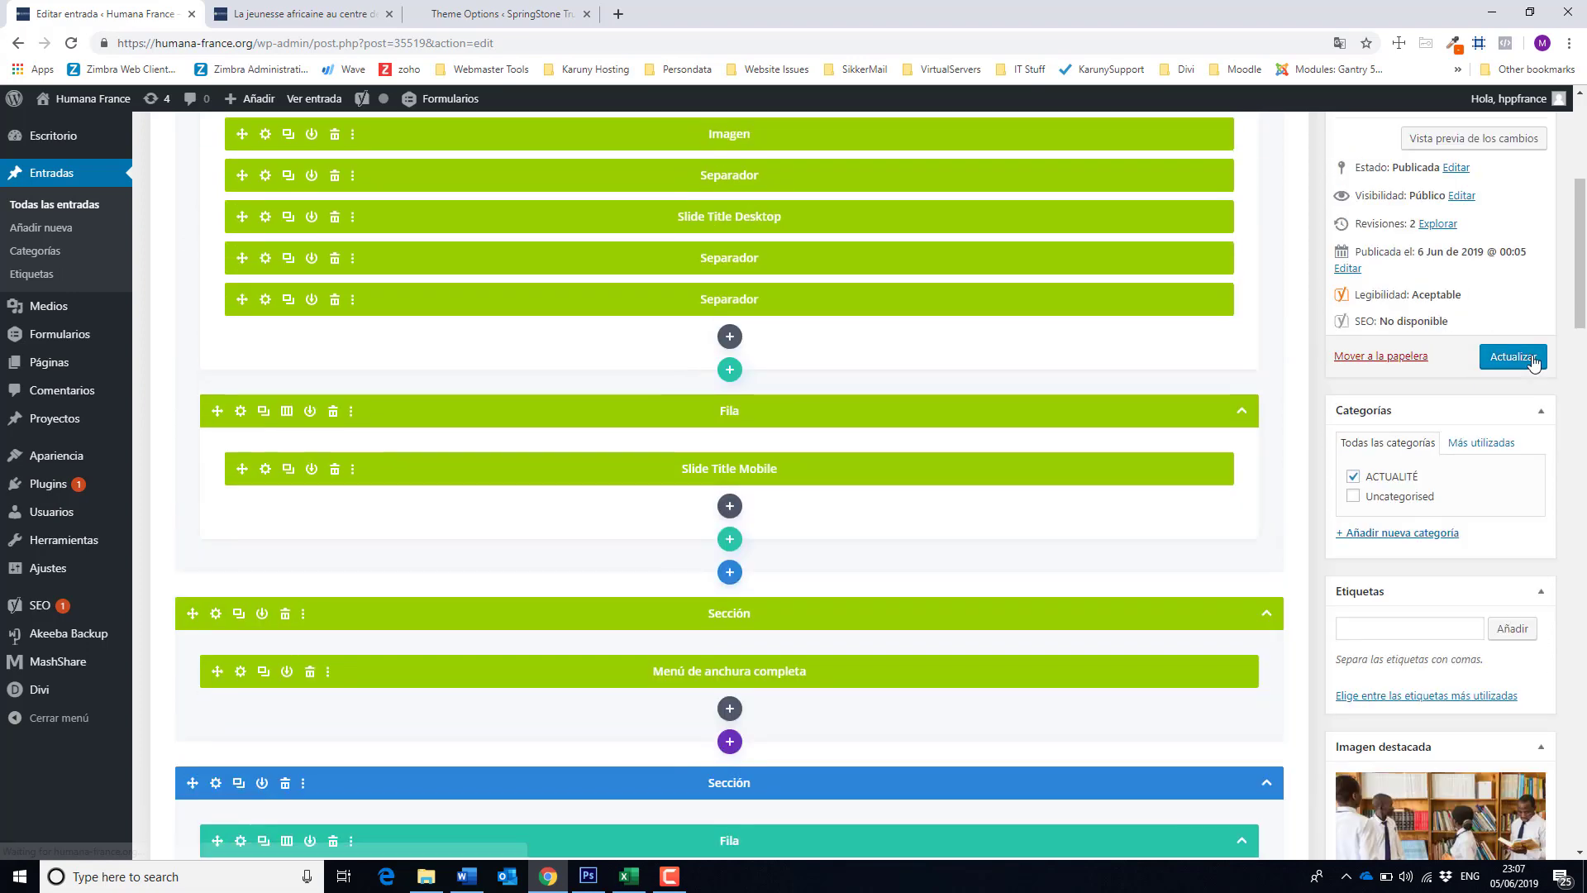
Reload the published article and check the image gallery above the share buttons.
left_click(303, 14)
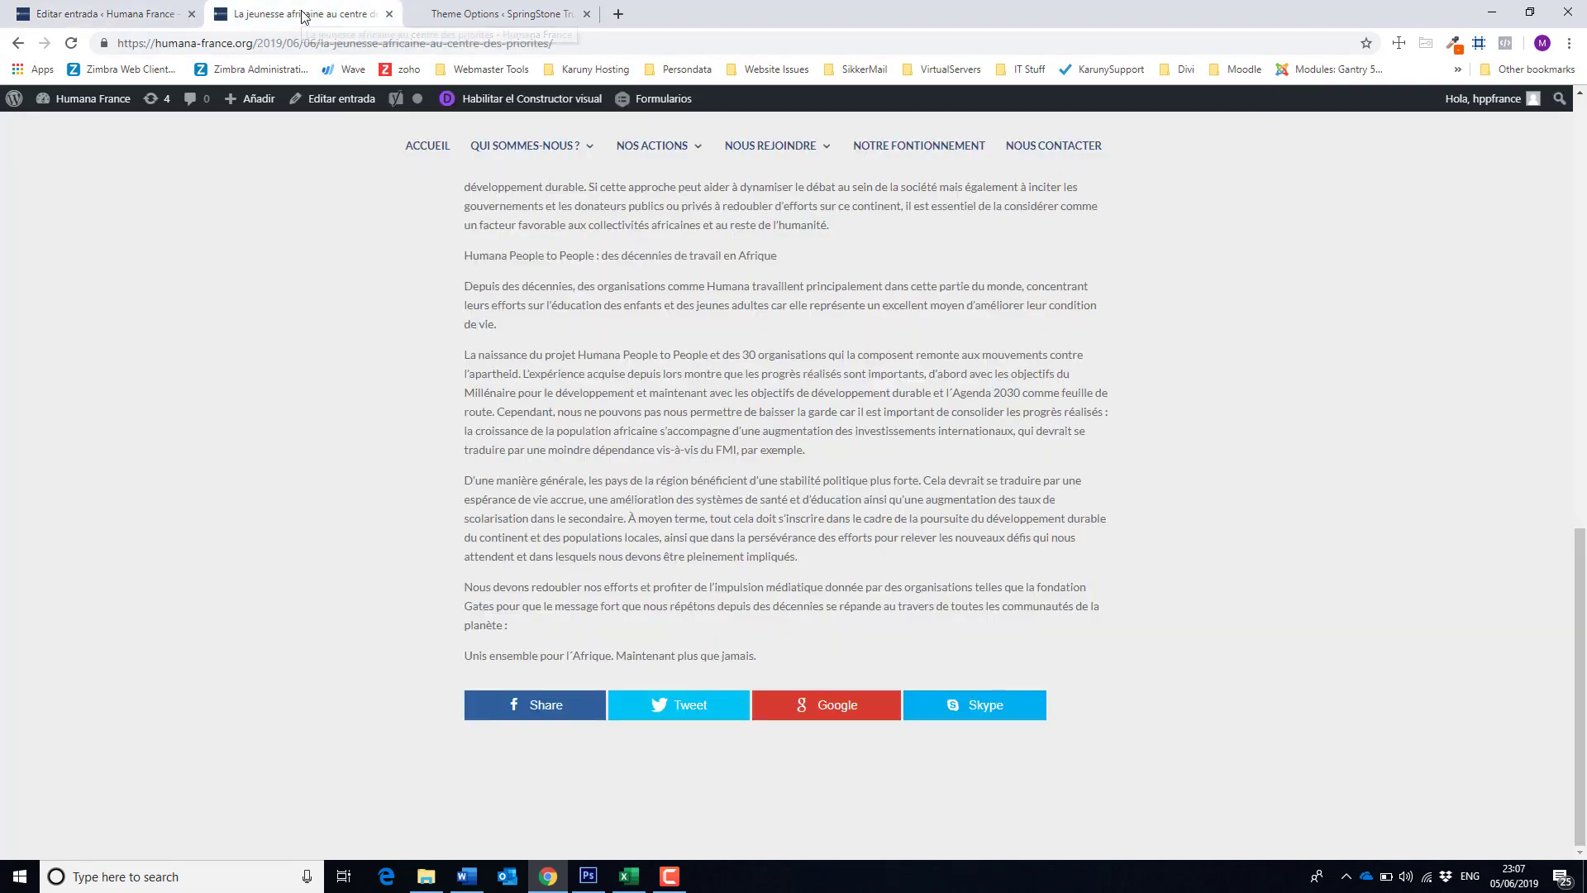
left_click(73, 48)
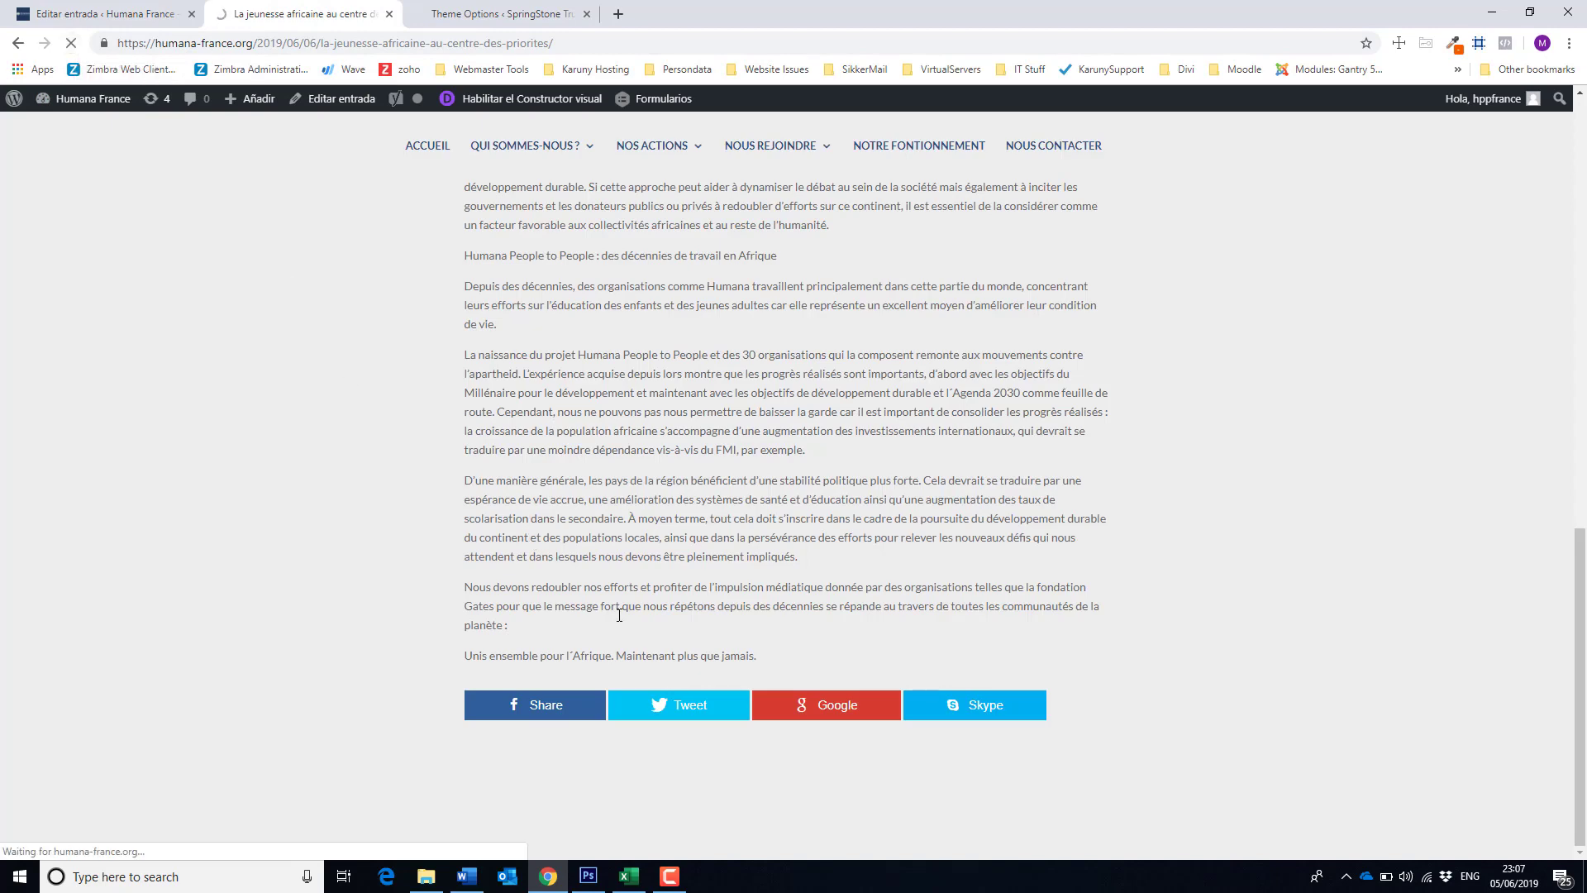
scroll(895, 688, "down", 3)
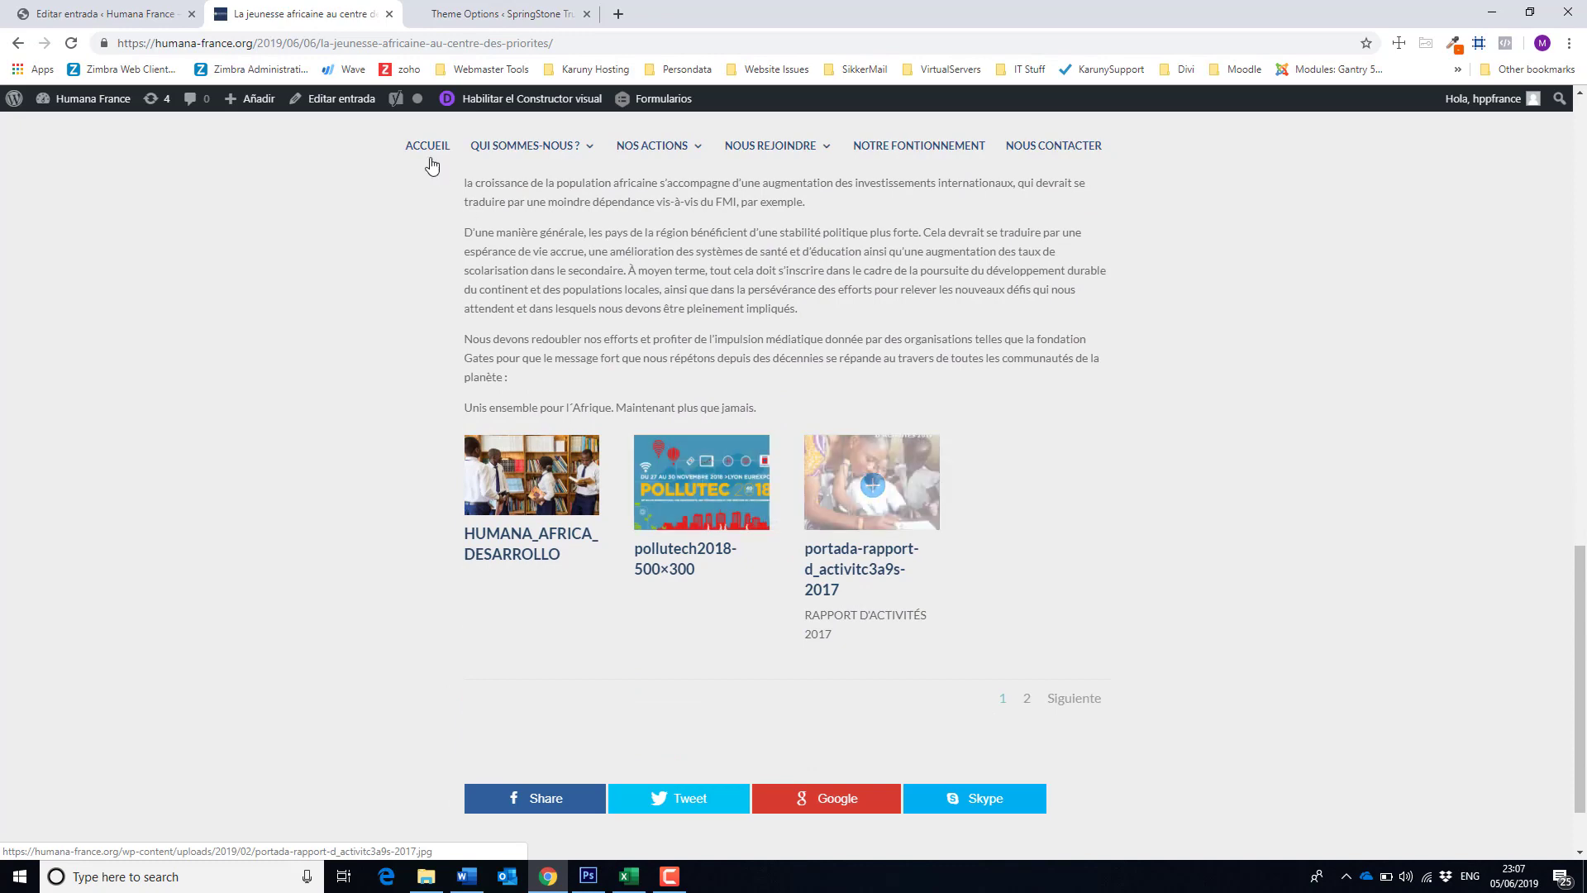
Set the Gallery module's image order to "Al azar" and update the post.
left_click(157, 16)
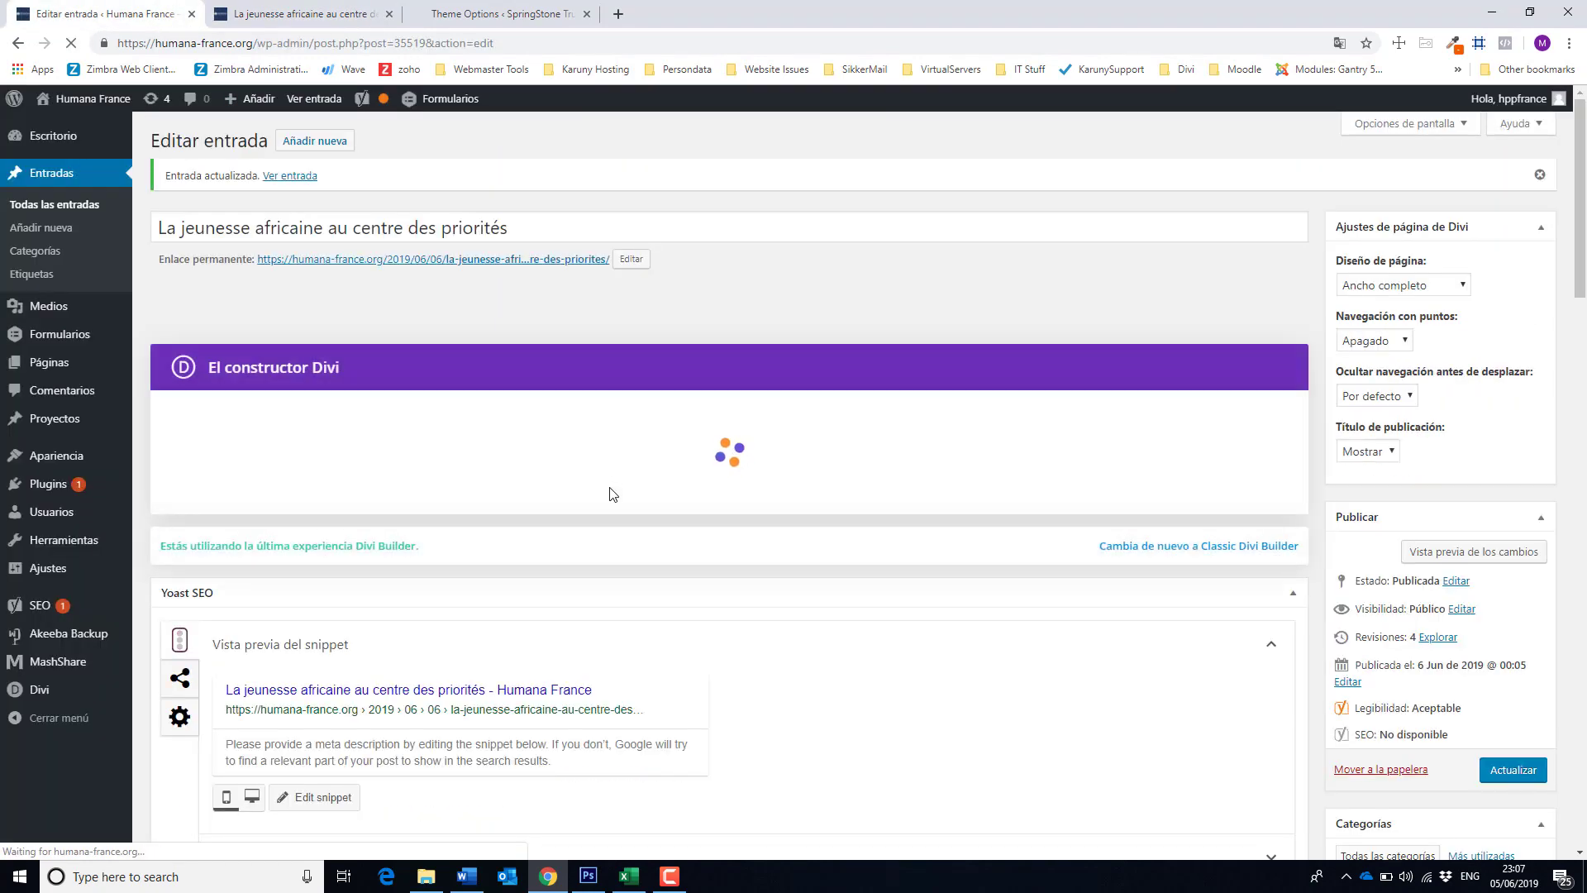
scroll(608, 488, "down", 10)
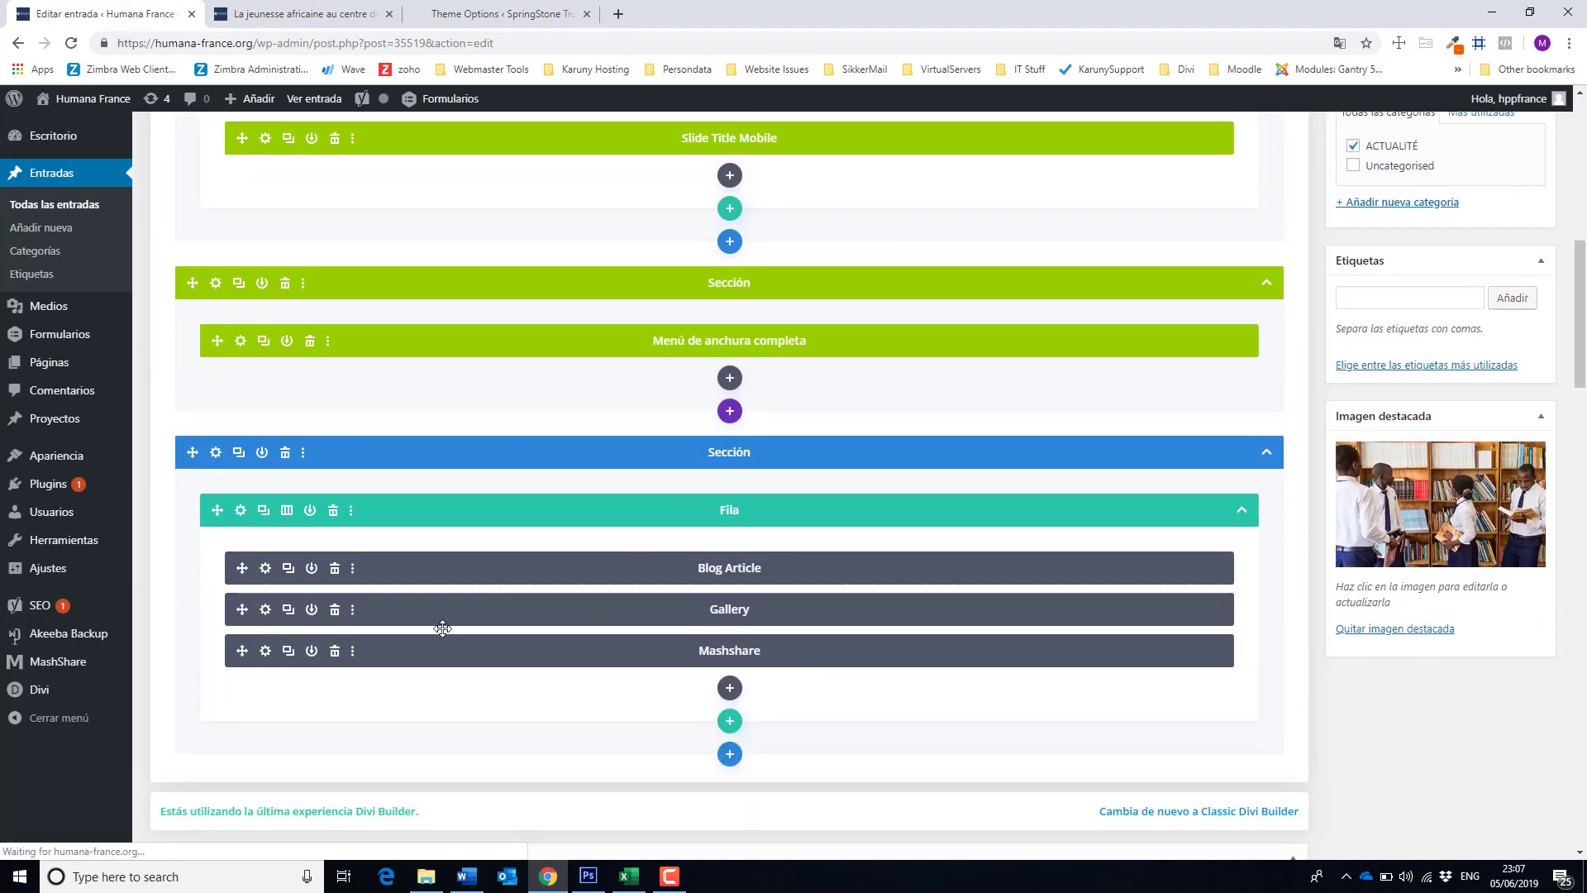
left_click(265, 609)
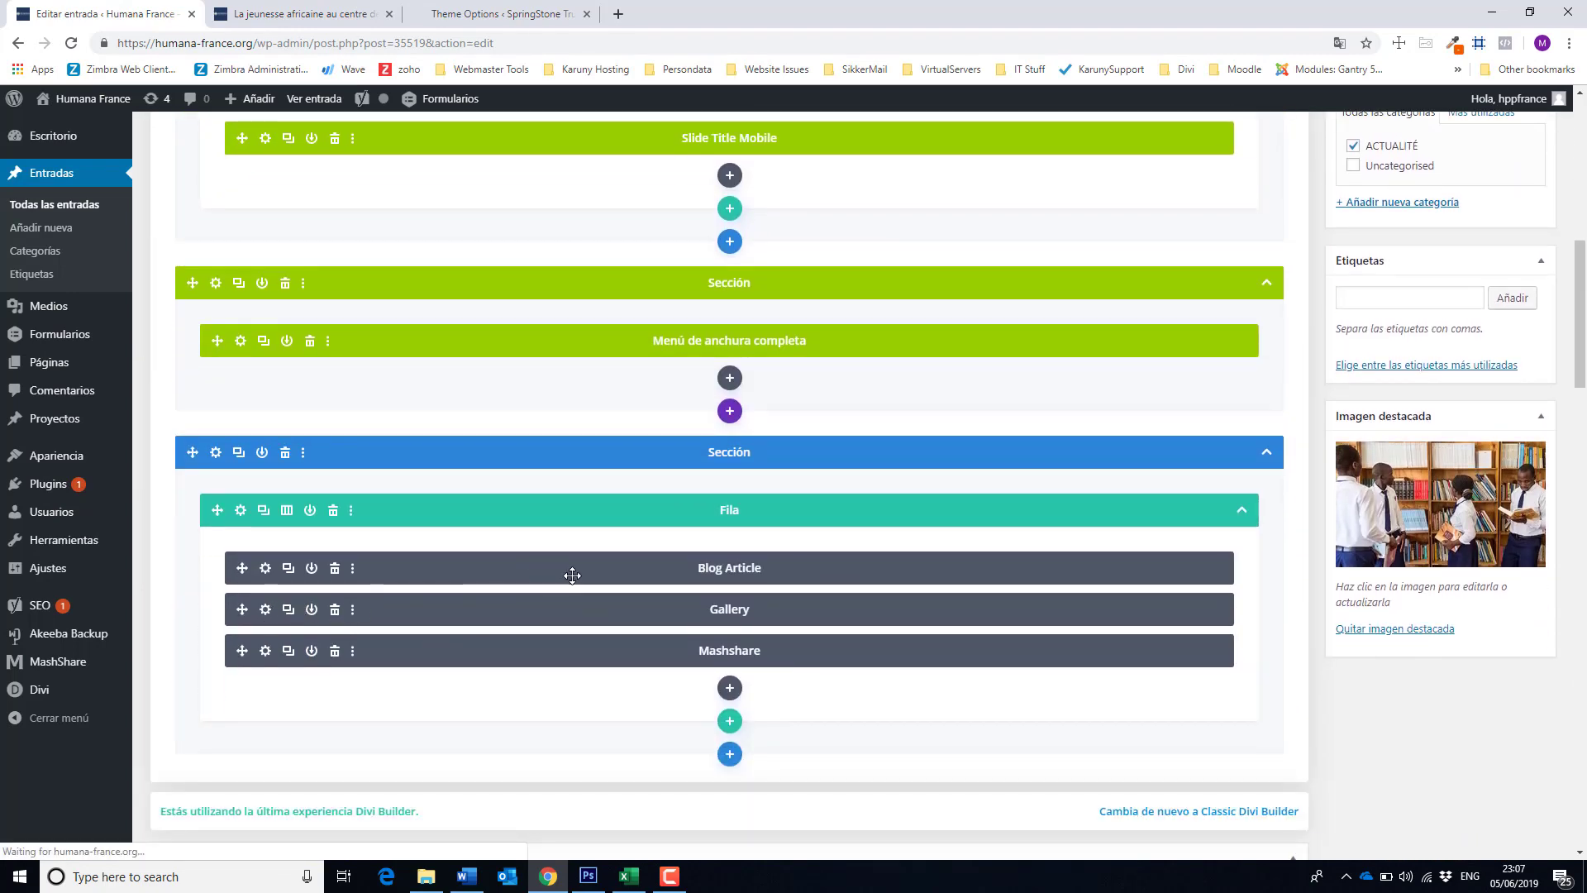
scroll(810, 504, "down", 4)
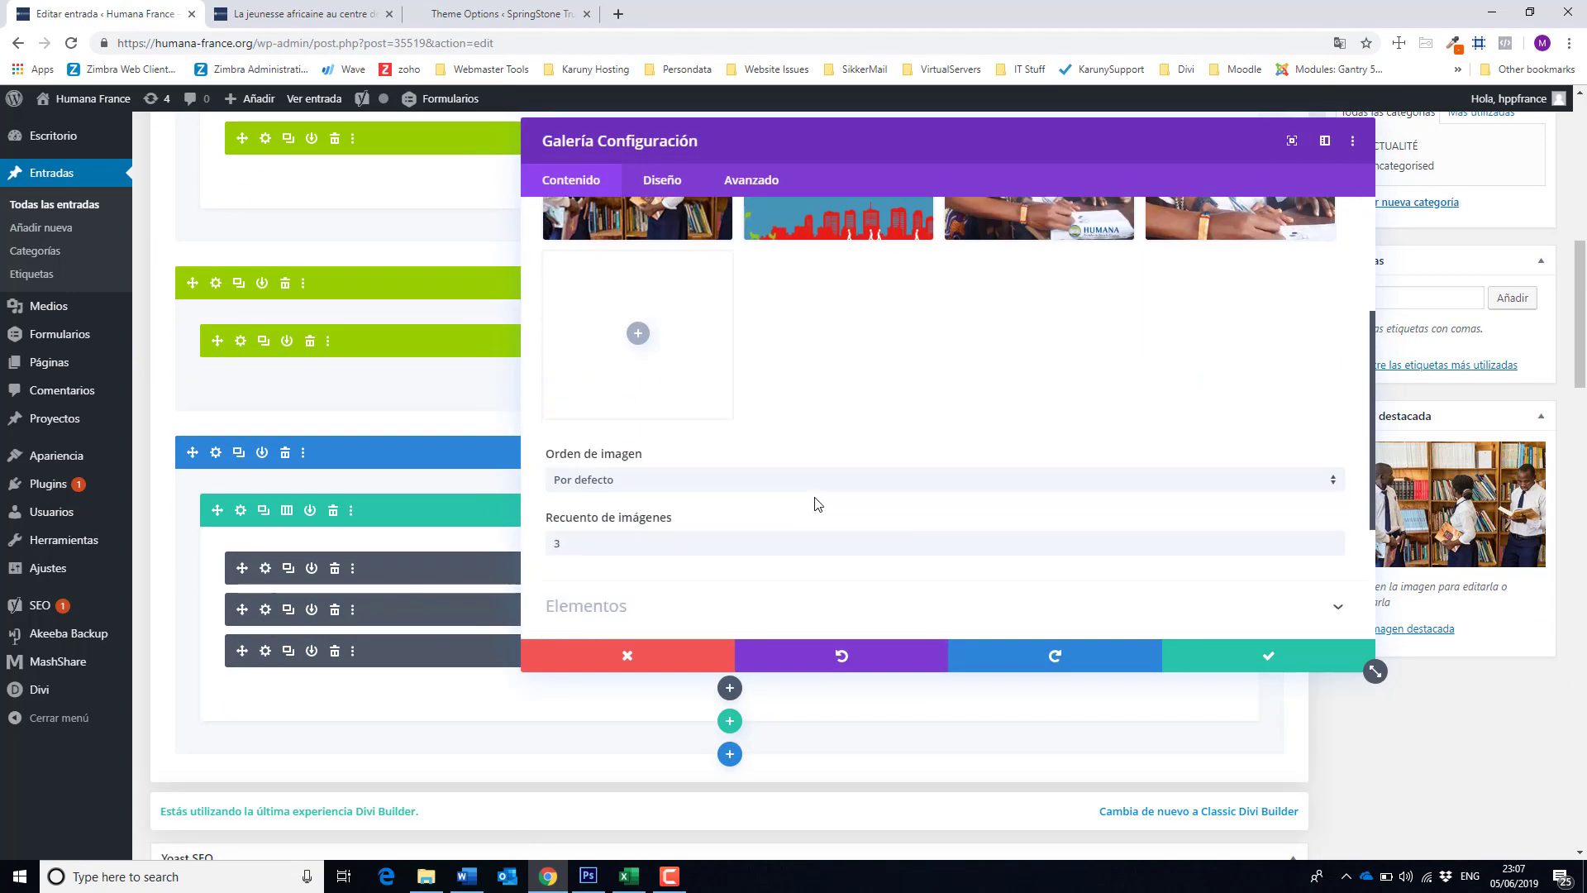
left_click(622, 464)
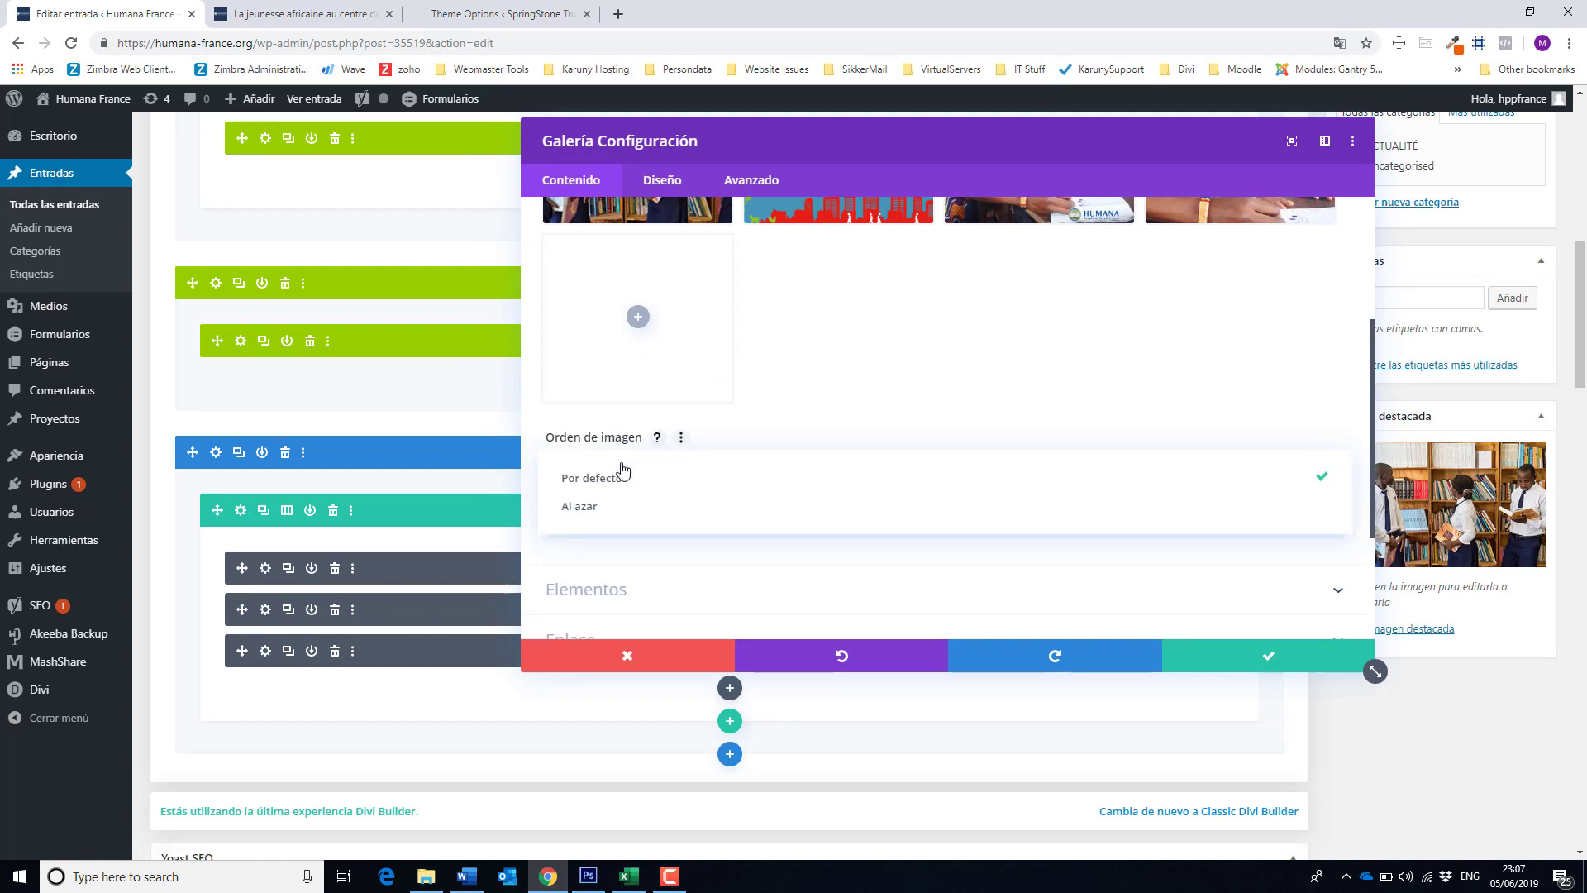
left_click(623, 507)
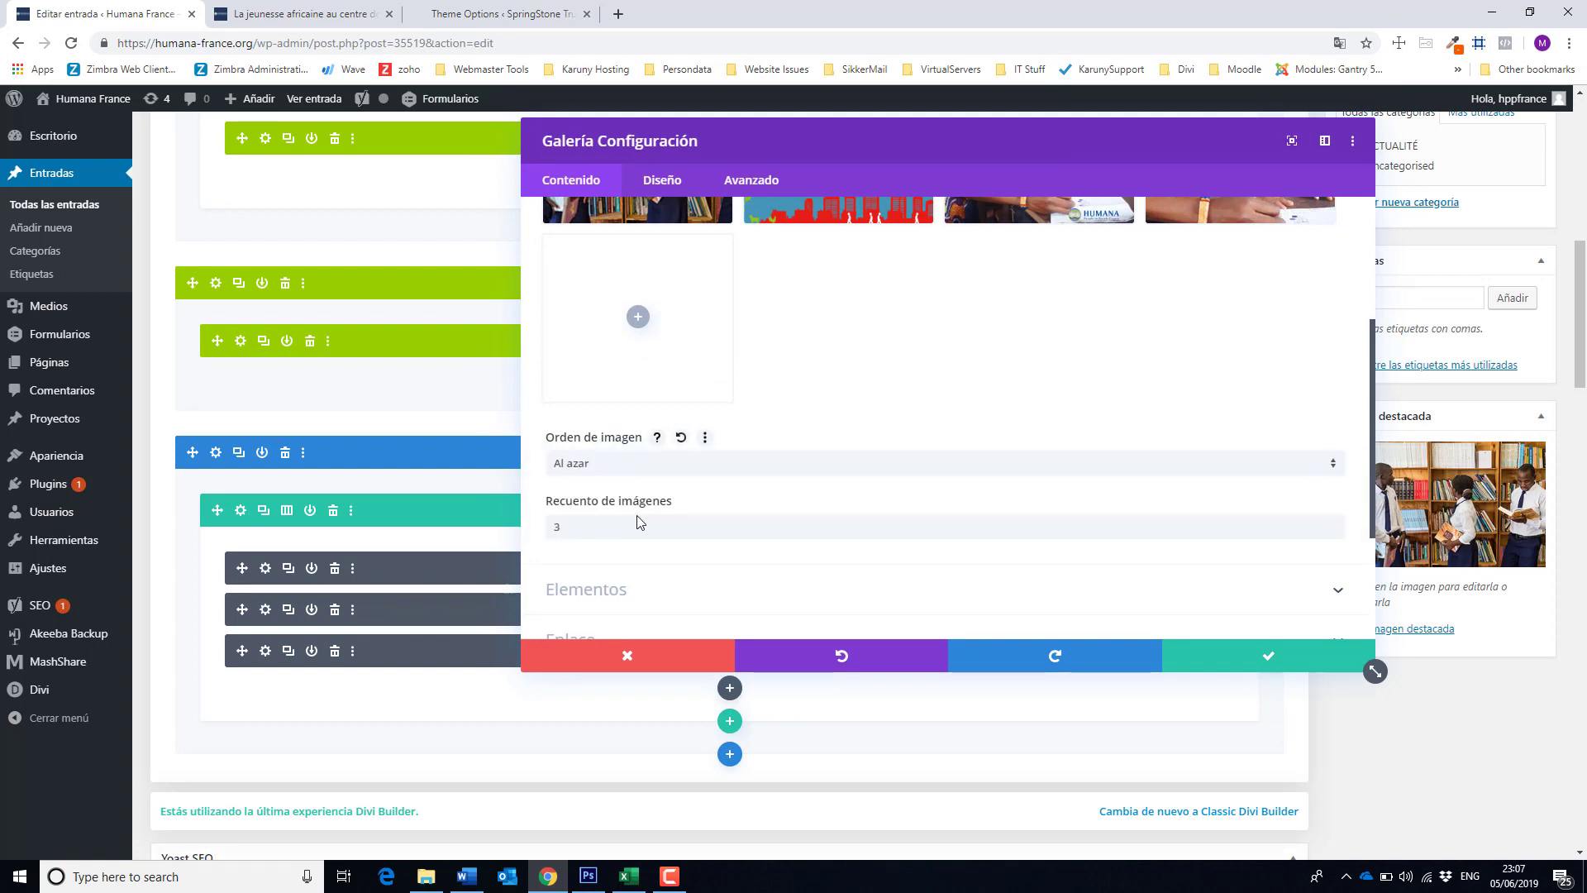
left_click(1227, 659)
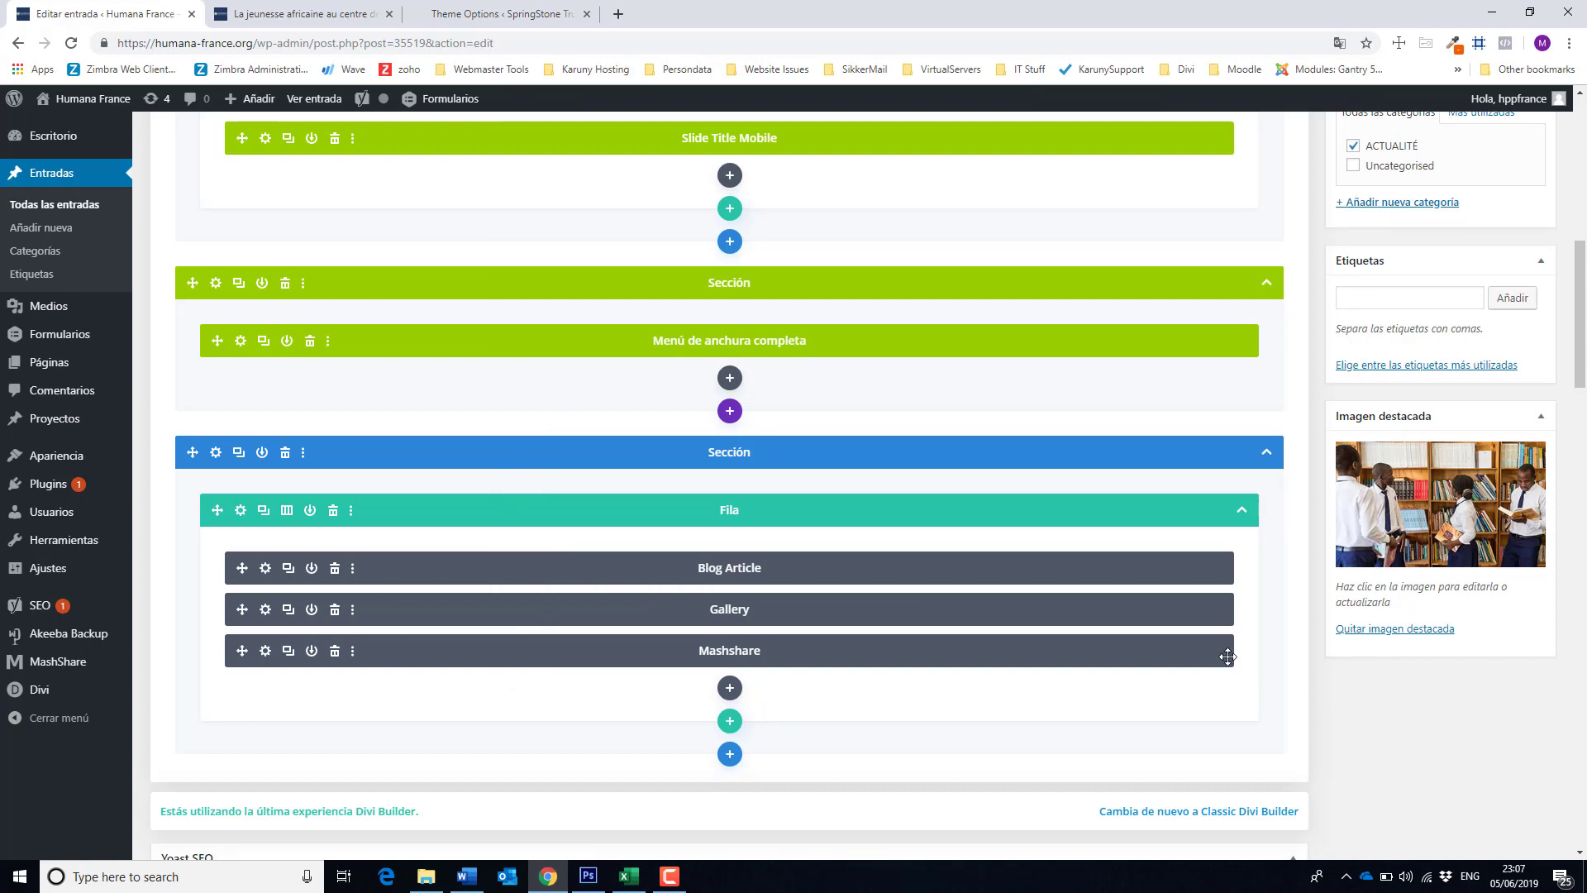
scroll(1227, 656, "up", 9)
left_click(1504, 774)
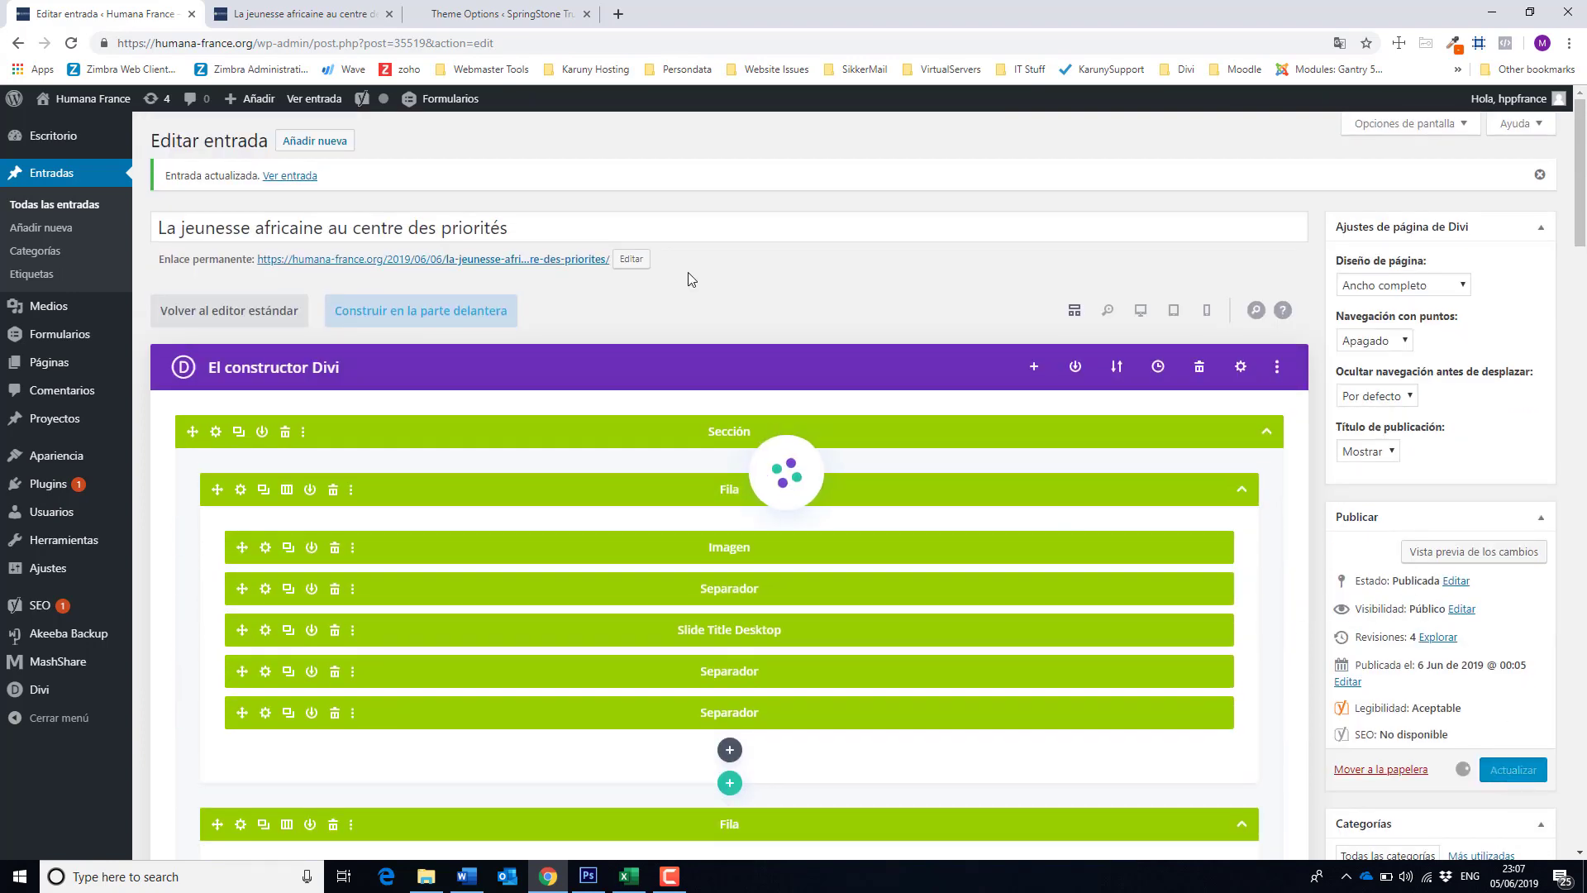
Reload the published article and check the order of the gallery images.
left_click(275, 17)
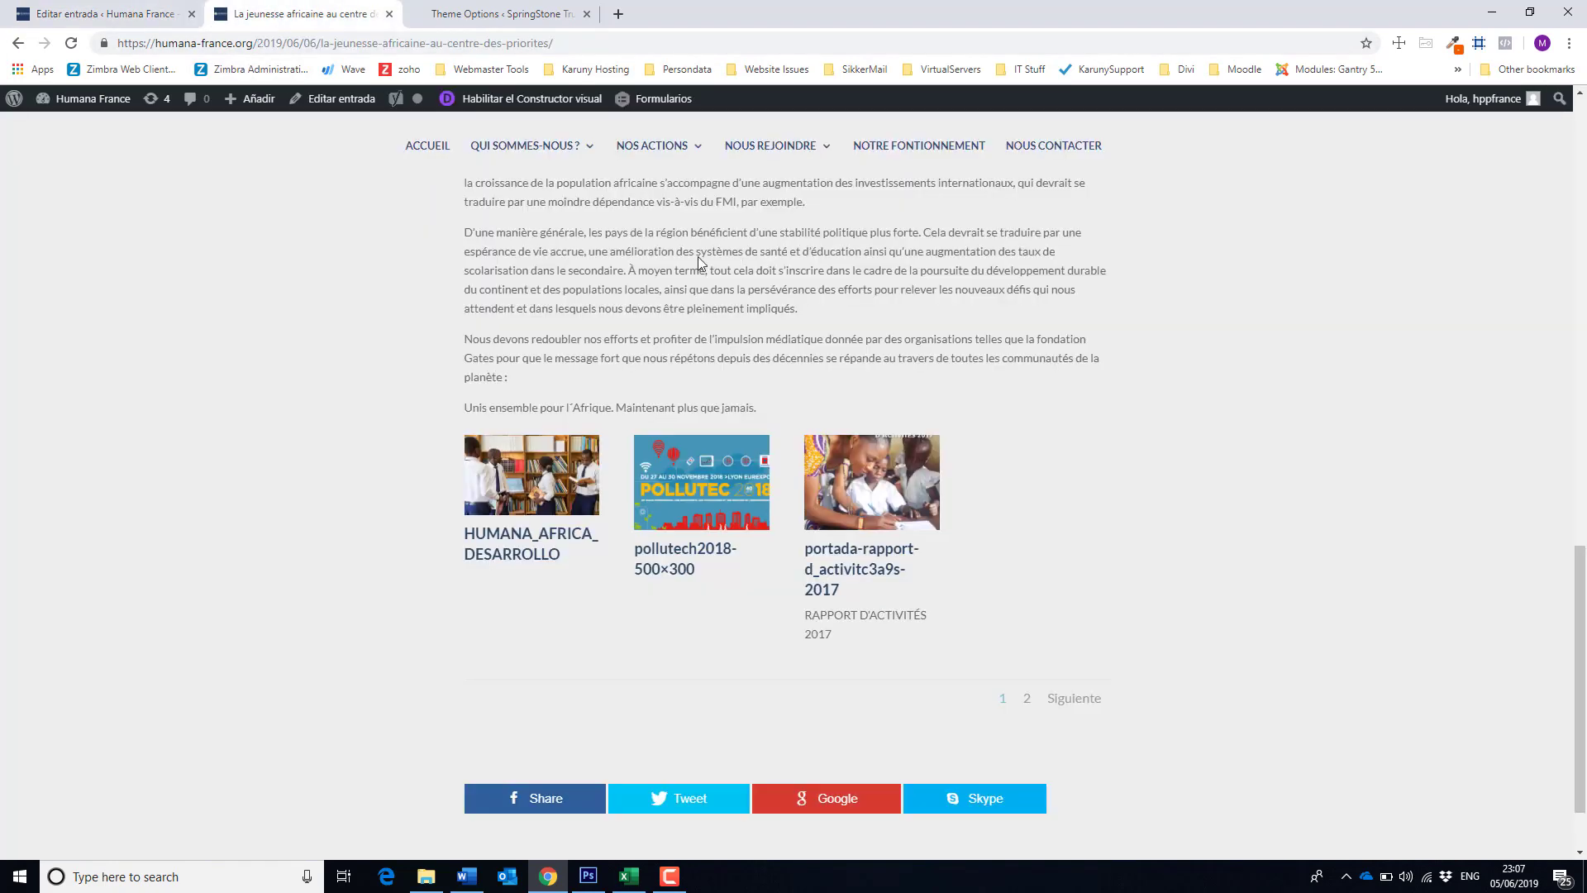
left_click(71, 44)
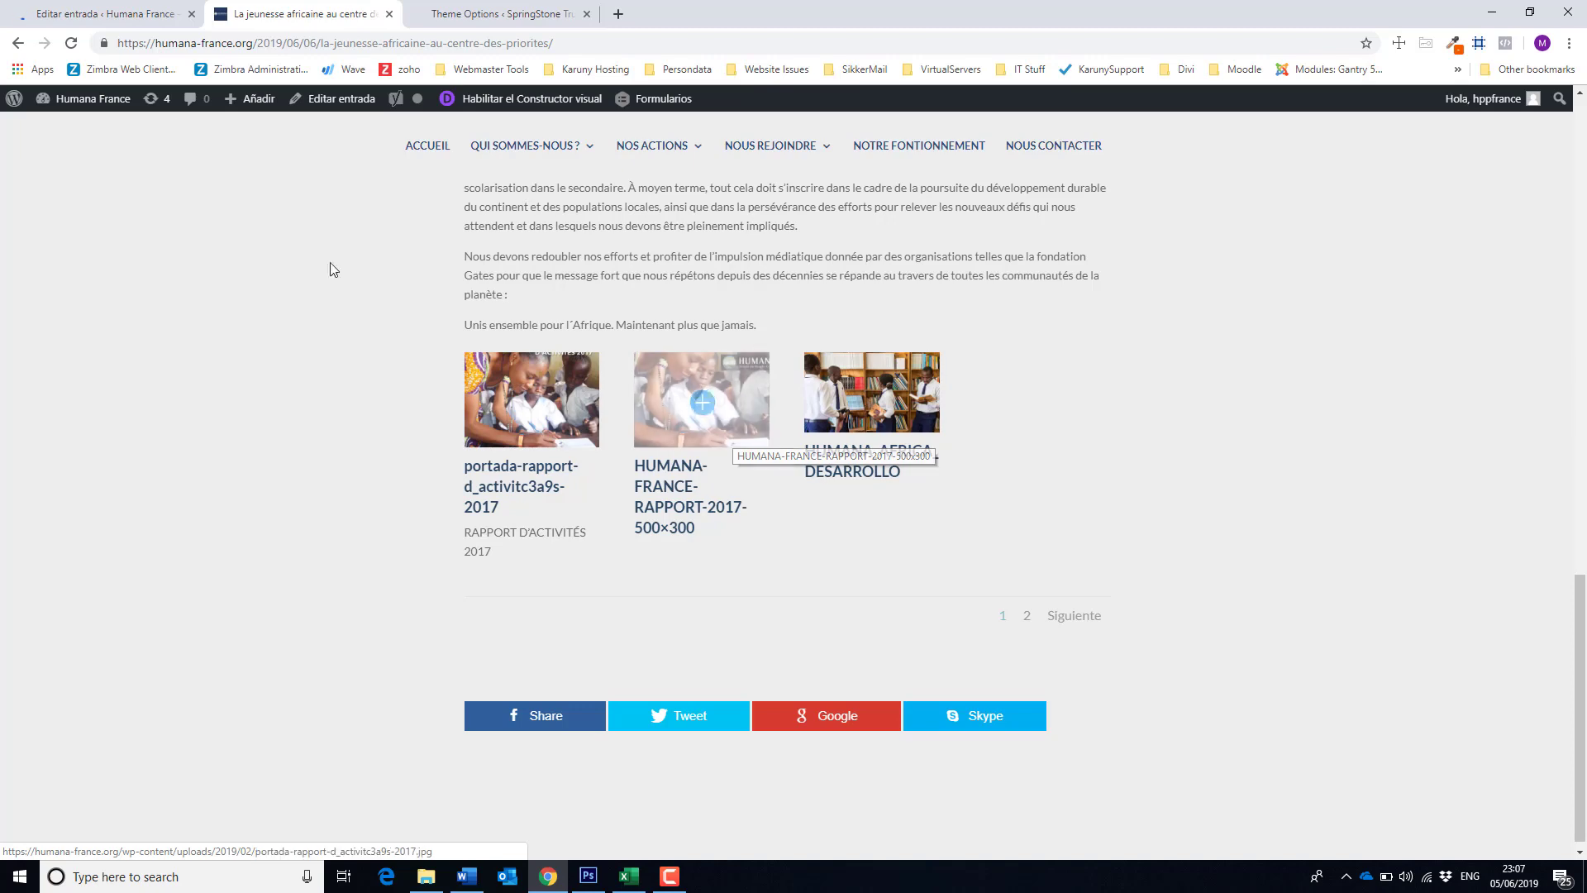
Delete the Gallery module from the post's Divi layout, keeping Blog Article and Mashshare.
left_click(107, 14)
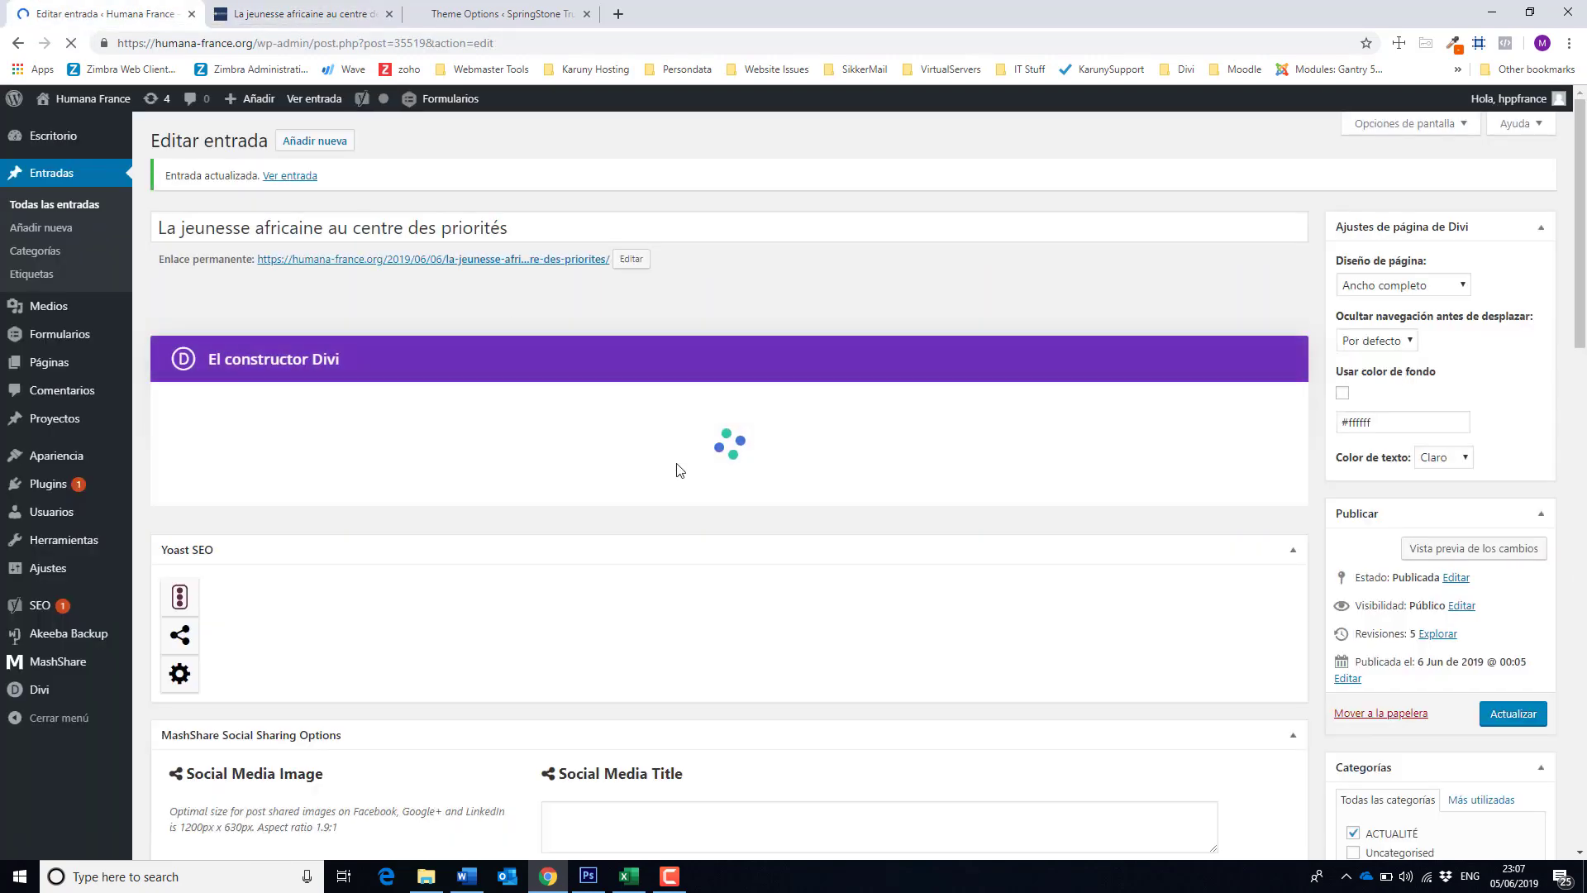
scroll(676, 467, "down", 2)
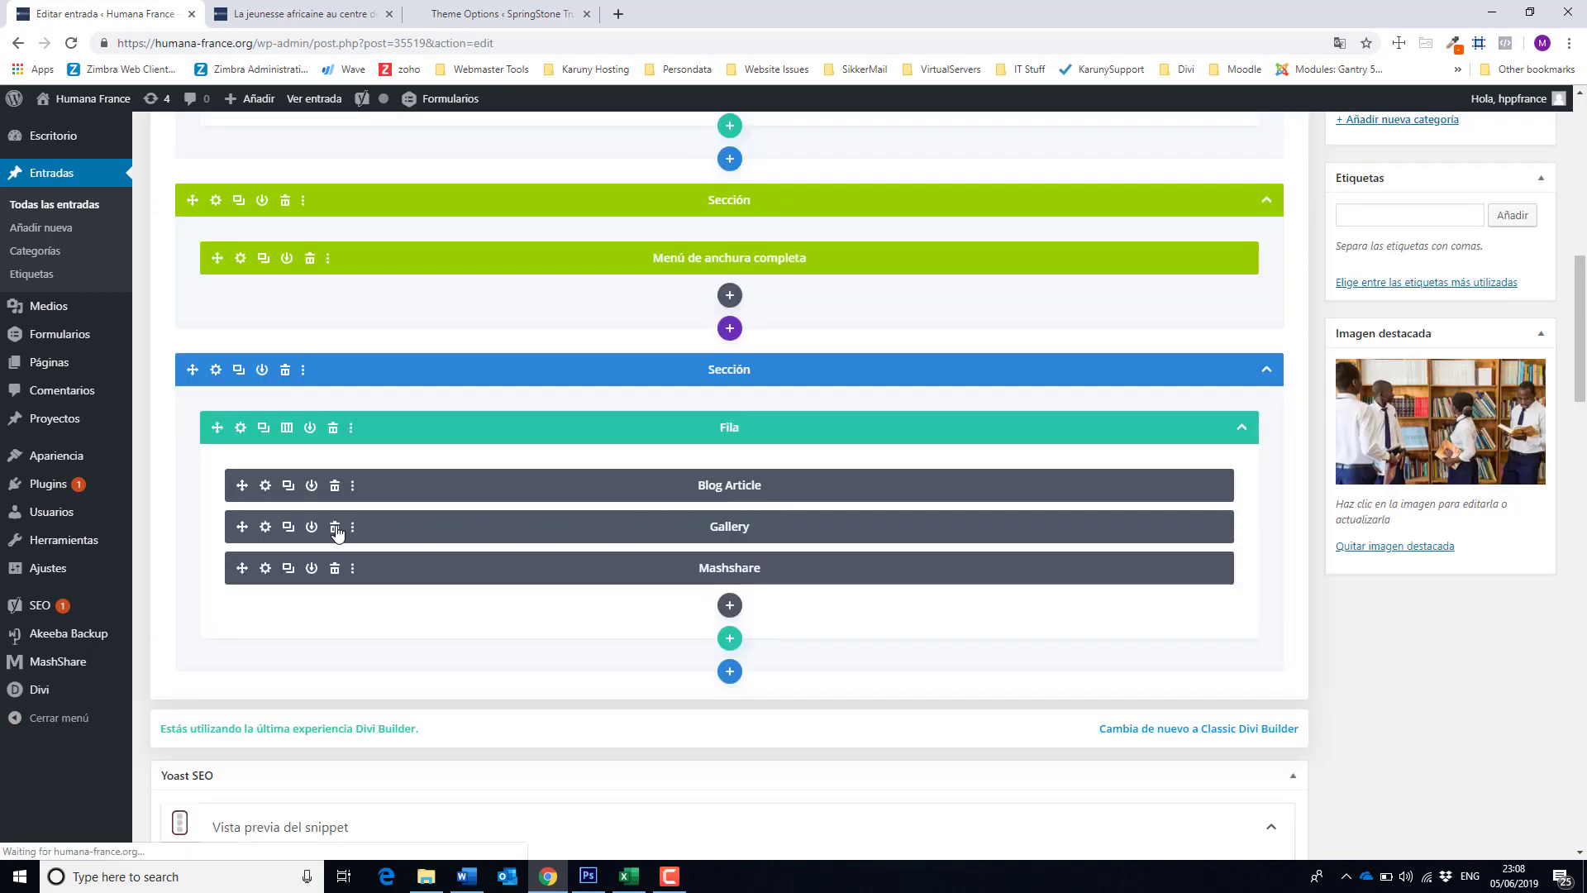
left_click(335, 527)
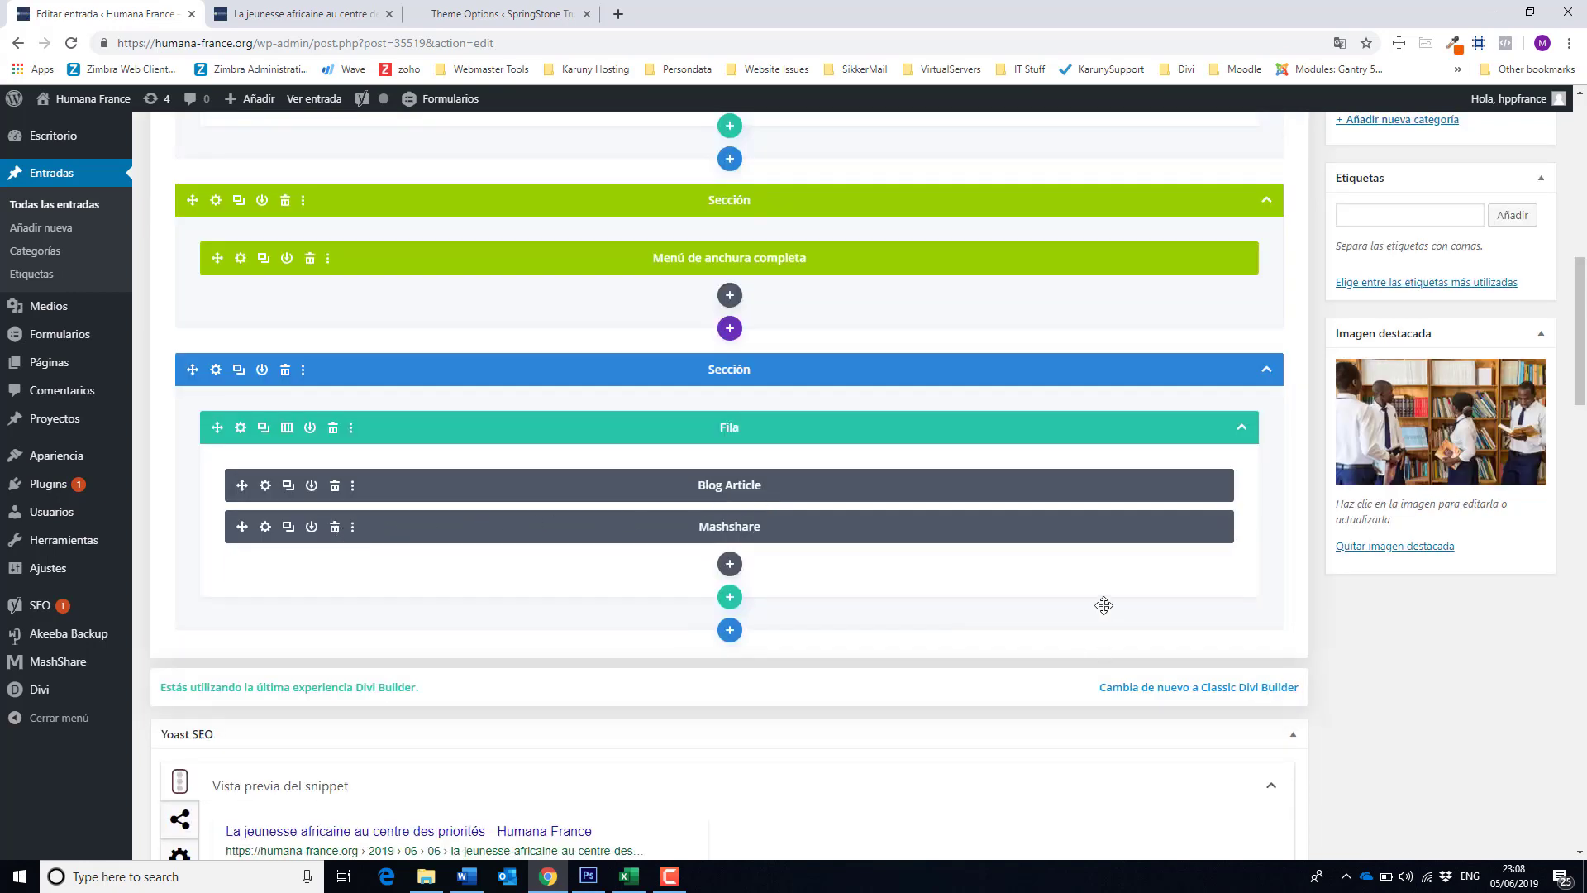
scroll(1104, 605, "down", 1)
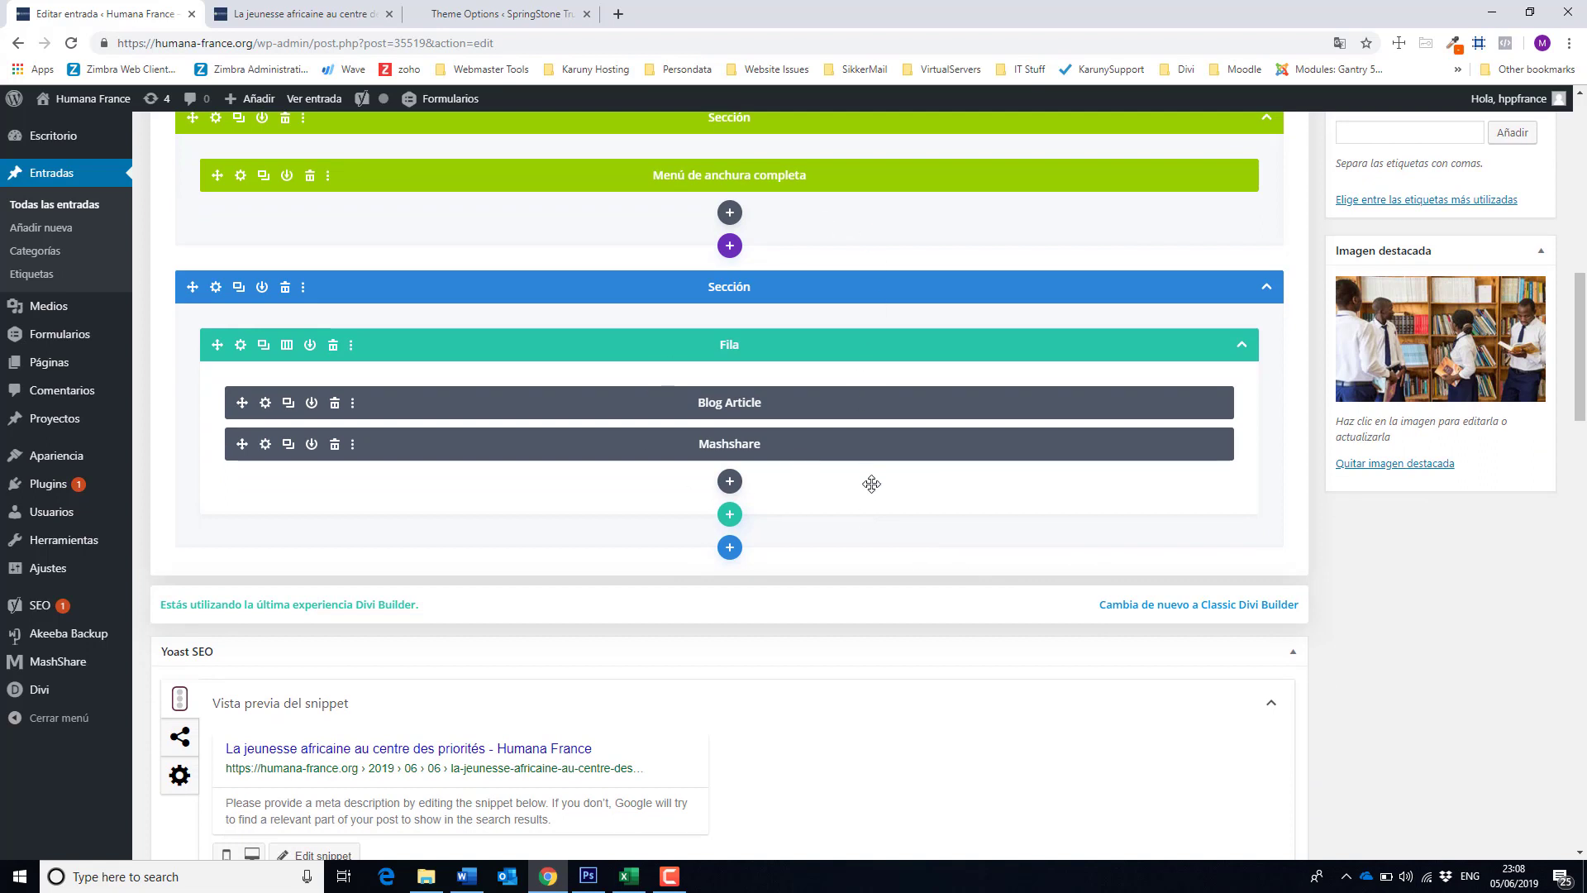
scroll(872, 483, "up", 2)
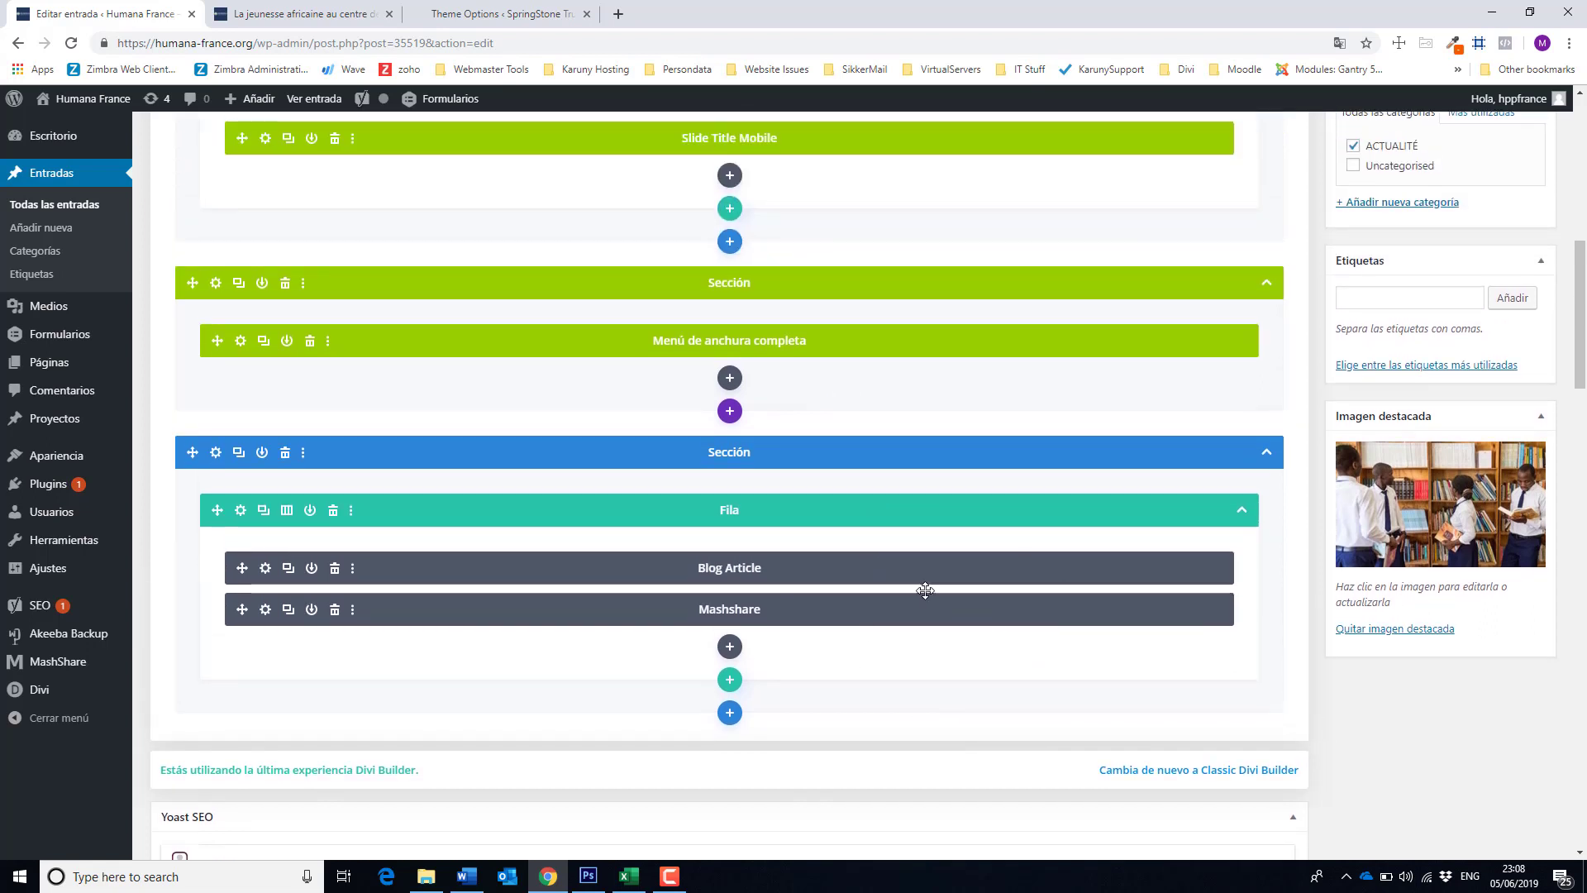